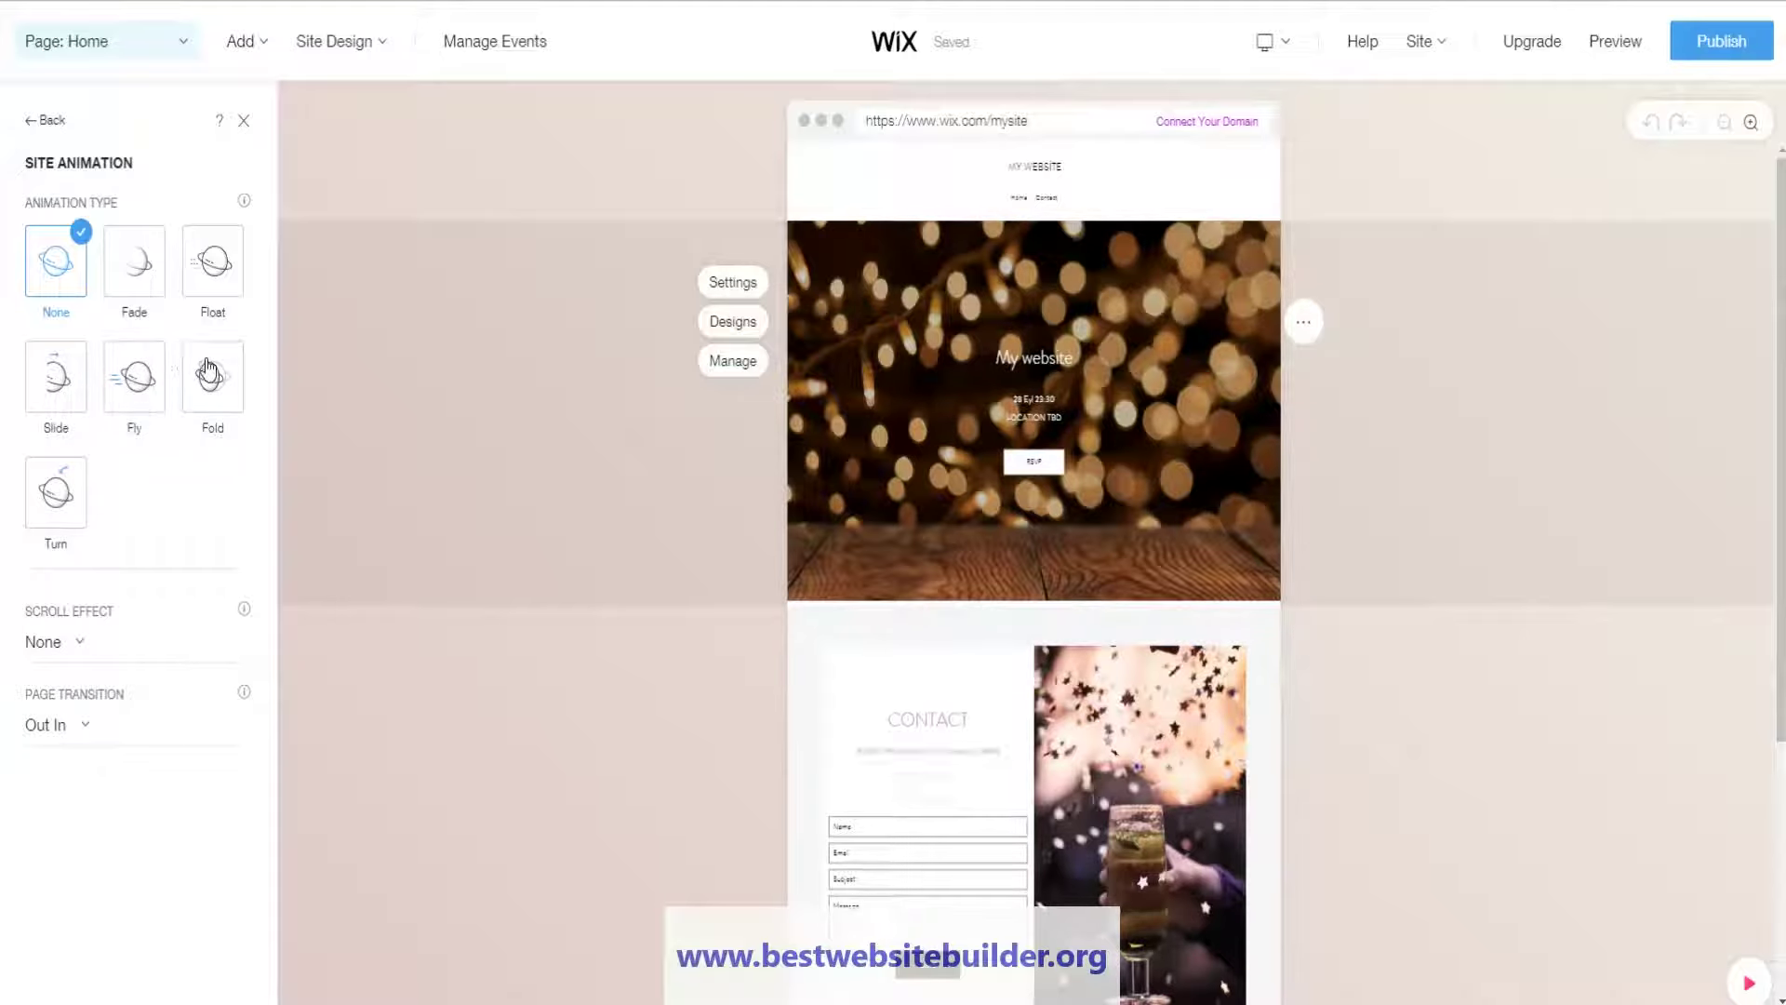
Set the site animation type to Float and check the scroll effect options
left_click(209, 267)
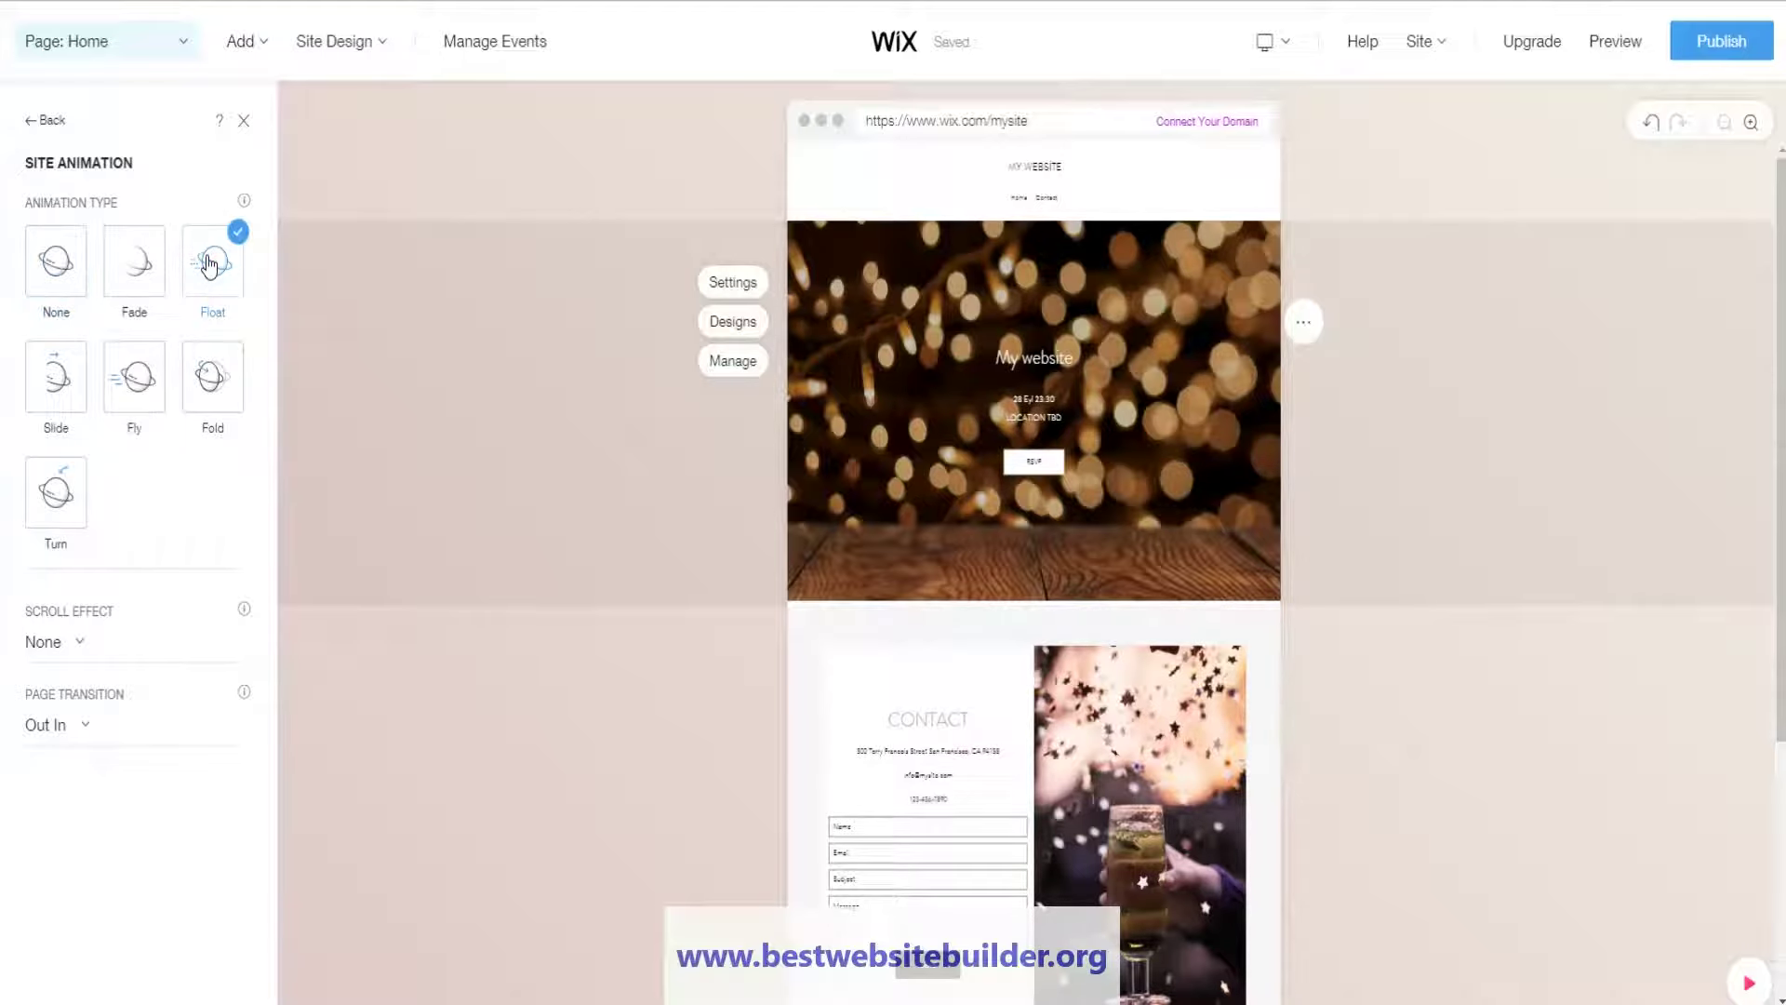
left_click(74, 641)
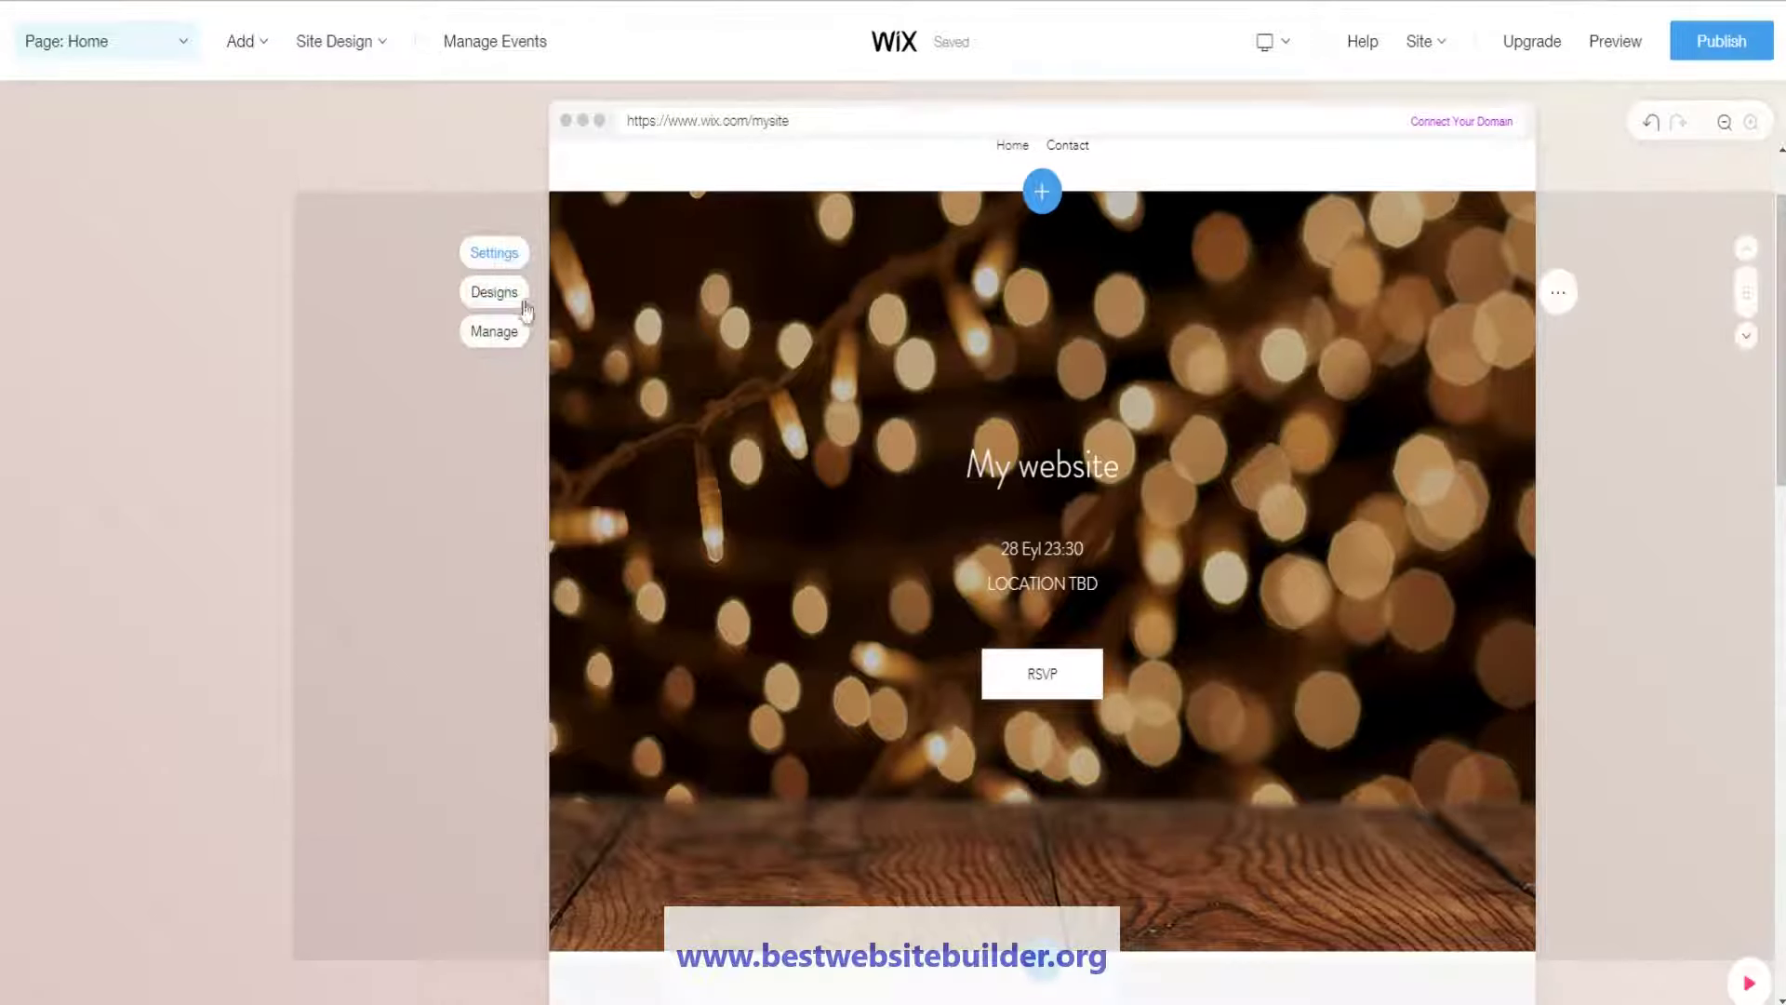
View the display settings of the event section on the Home page
left_click(494, 252)
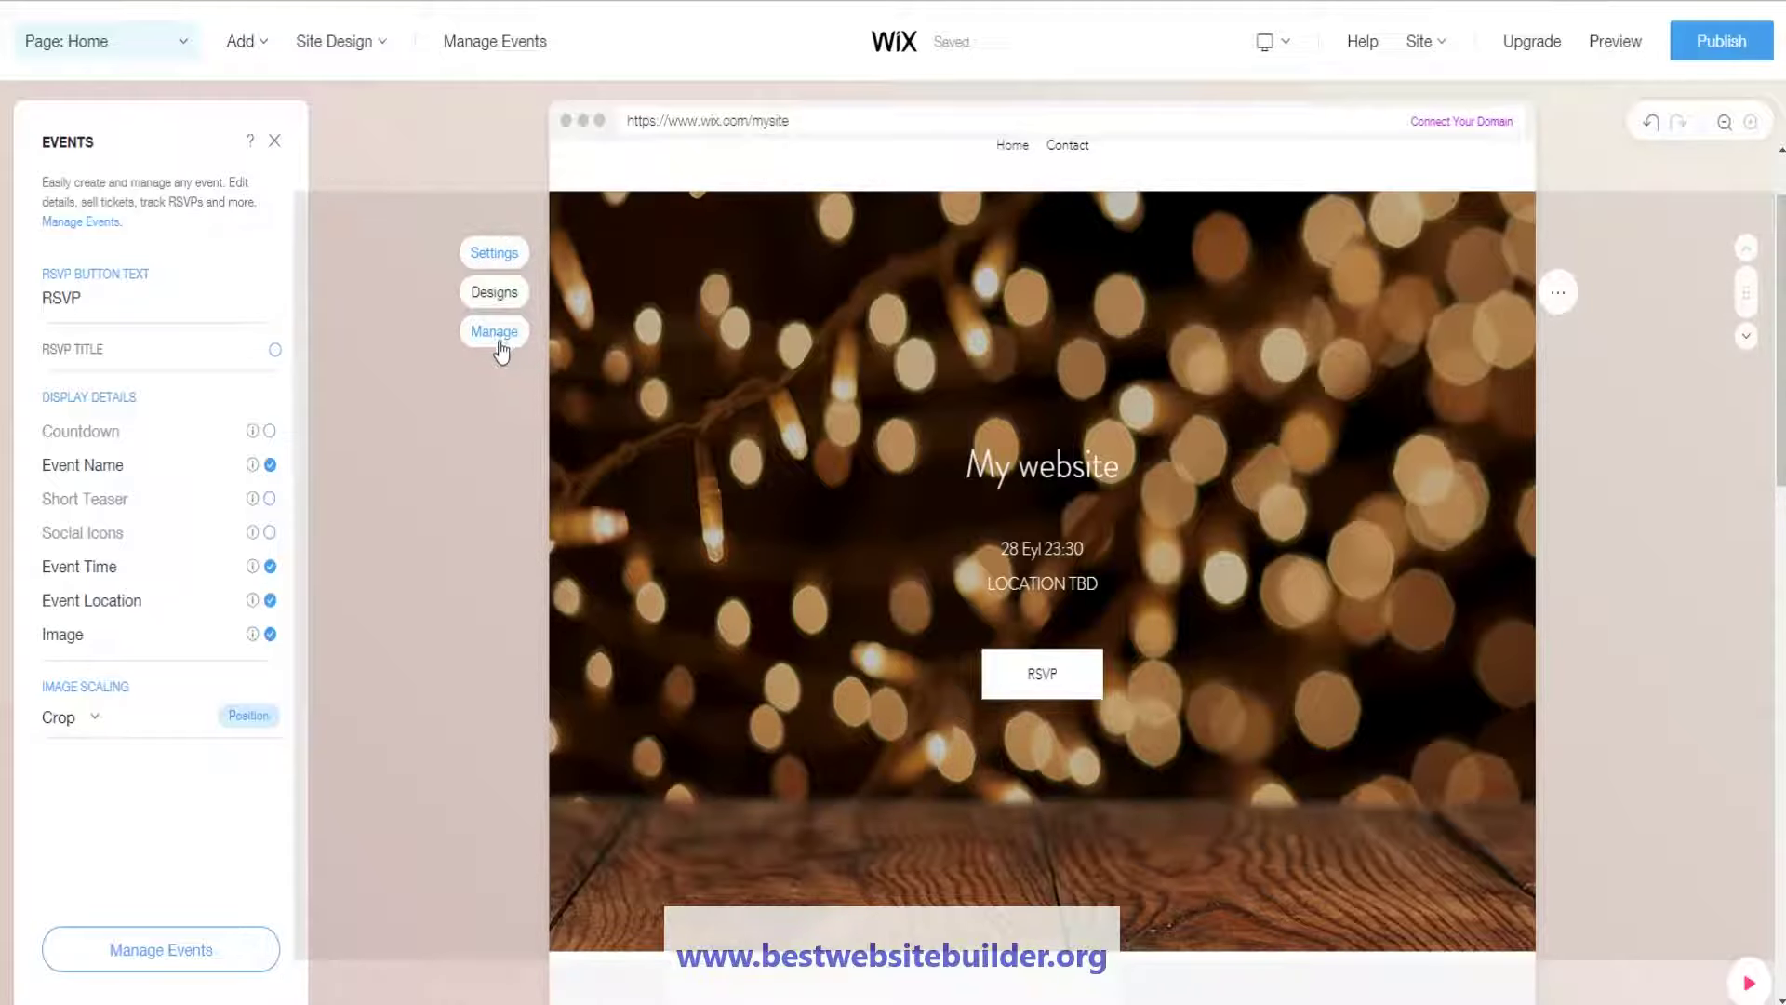
left_click(275, 140)
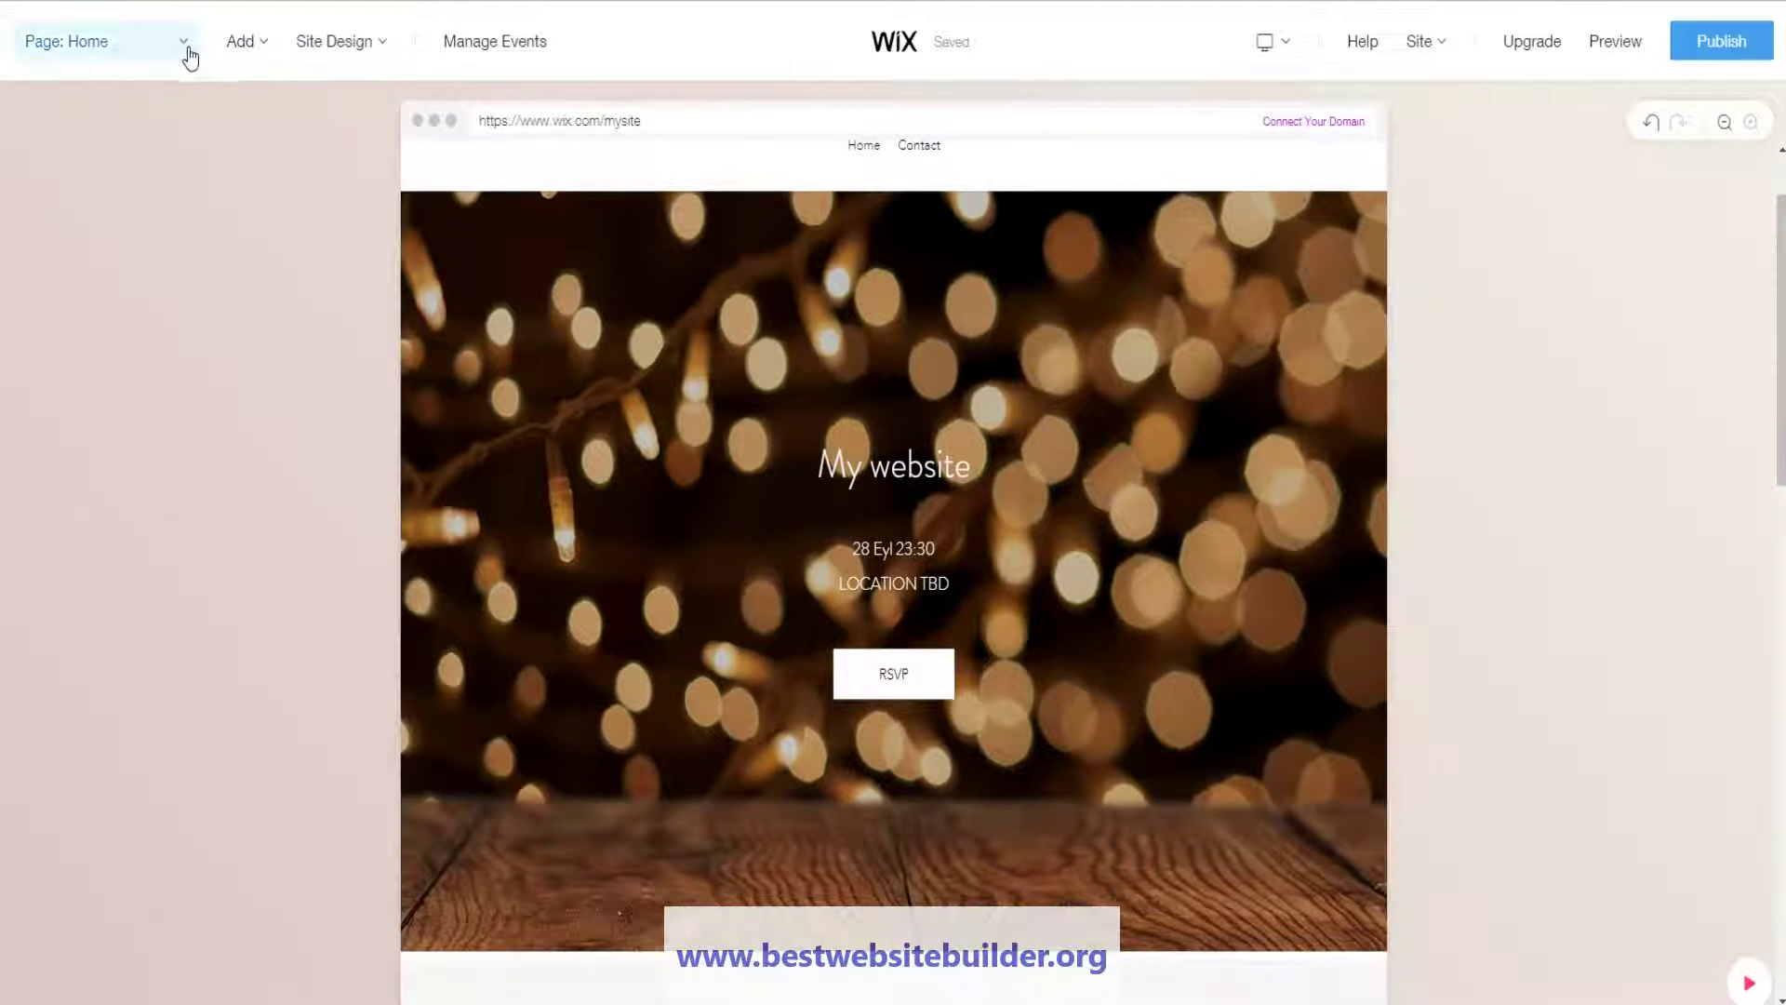
Set the Home page's URL to website-name in its SEO settings, leaving the description and keywords blank
left_click(182, 52)
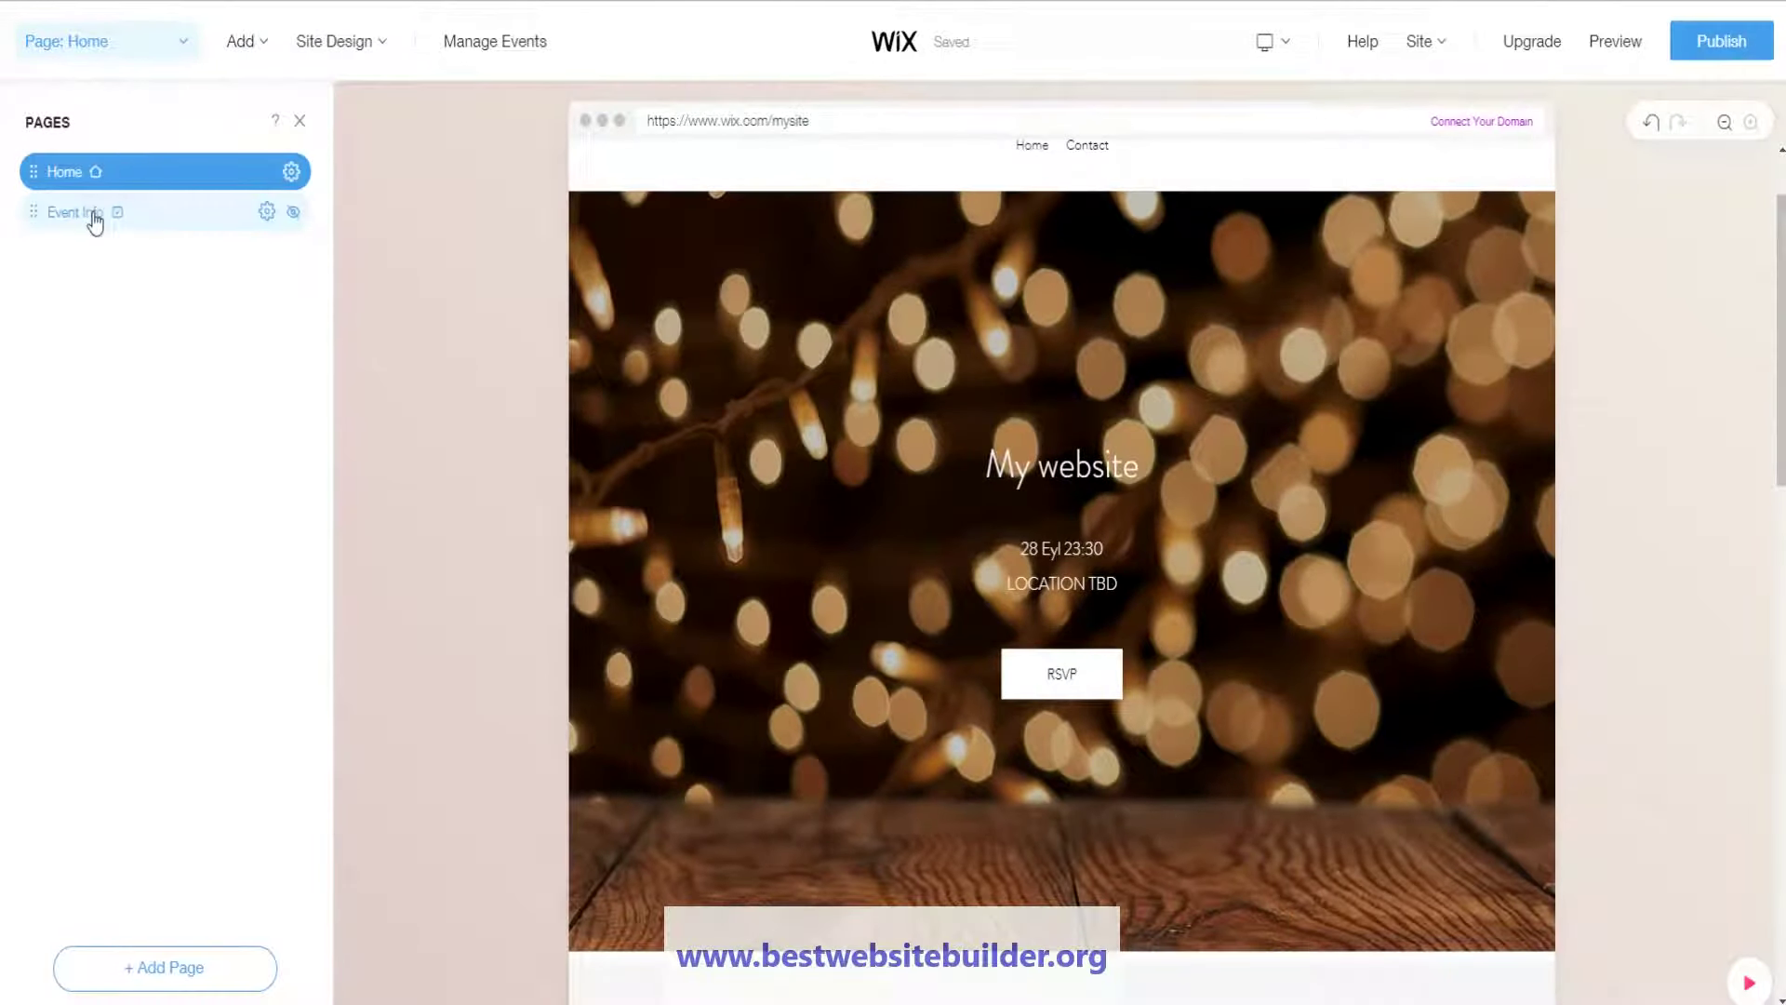
left_click(293, 172)
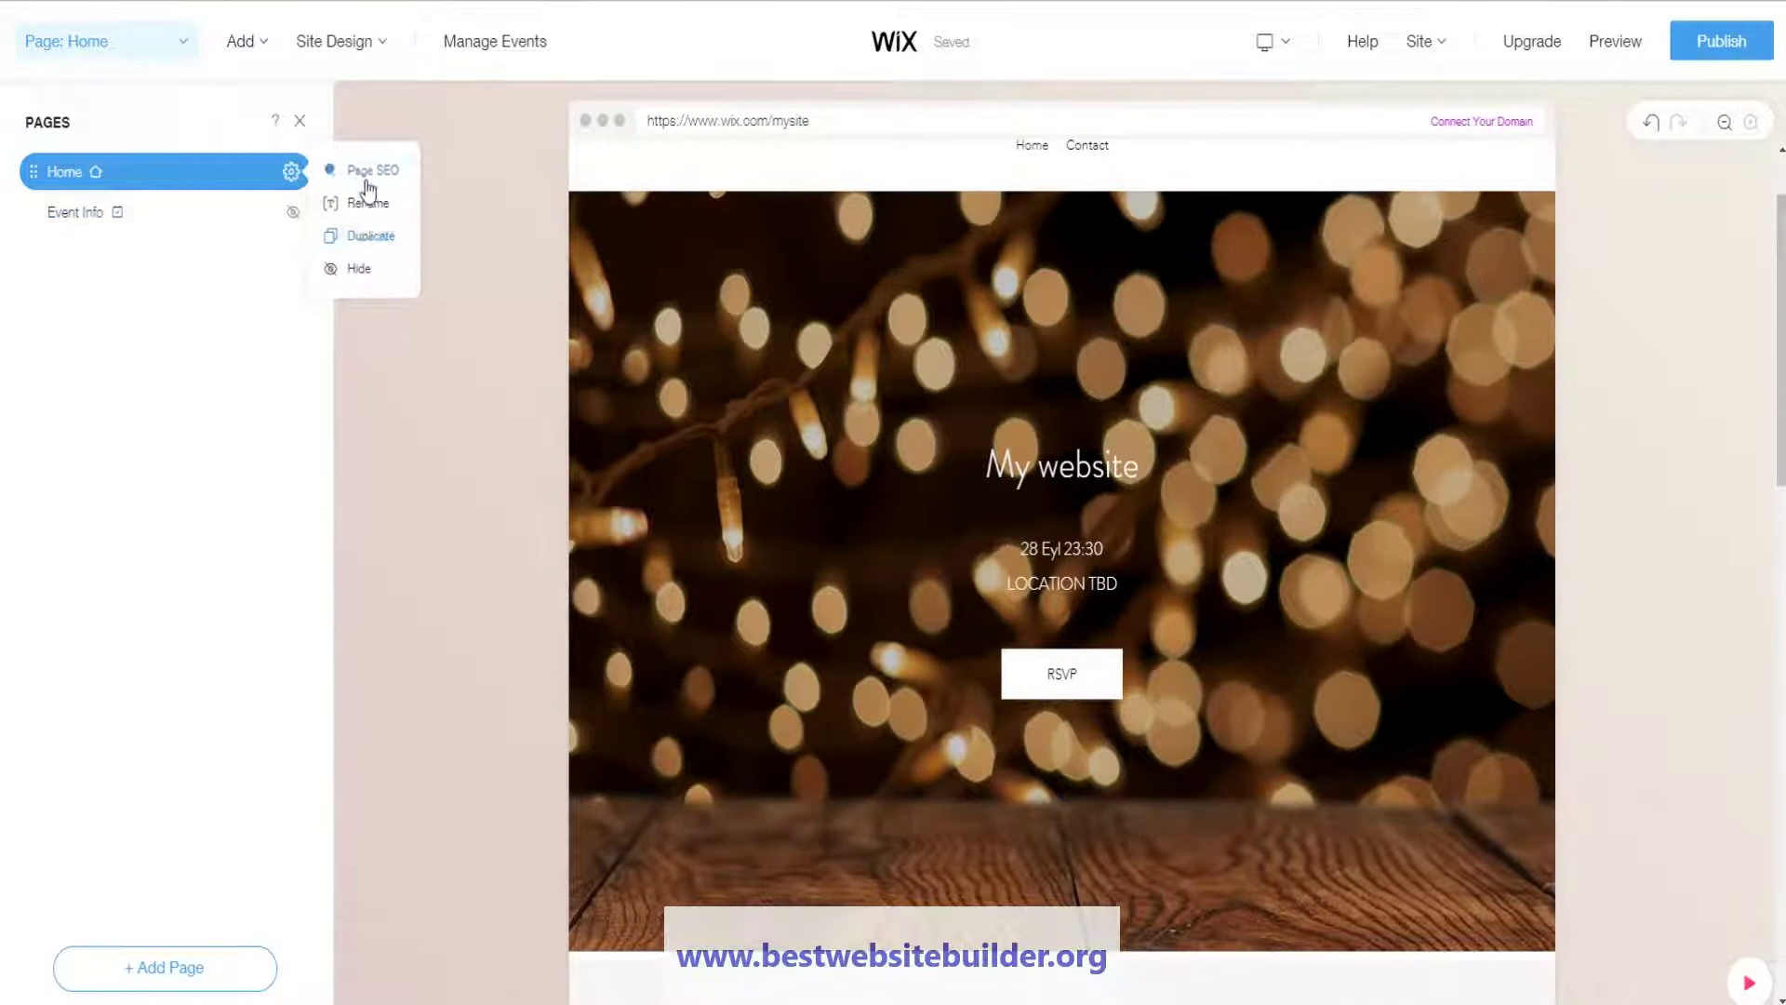
left_click(367, 173)
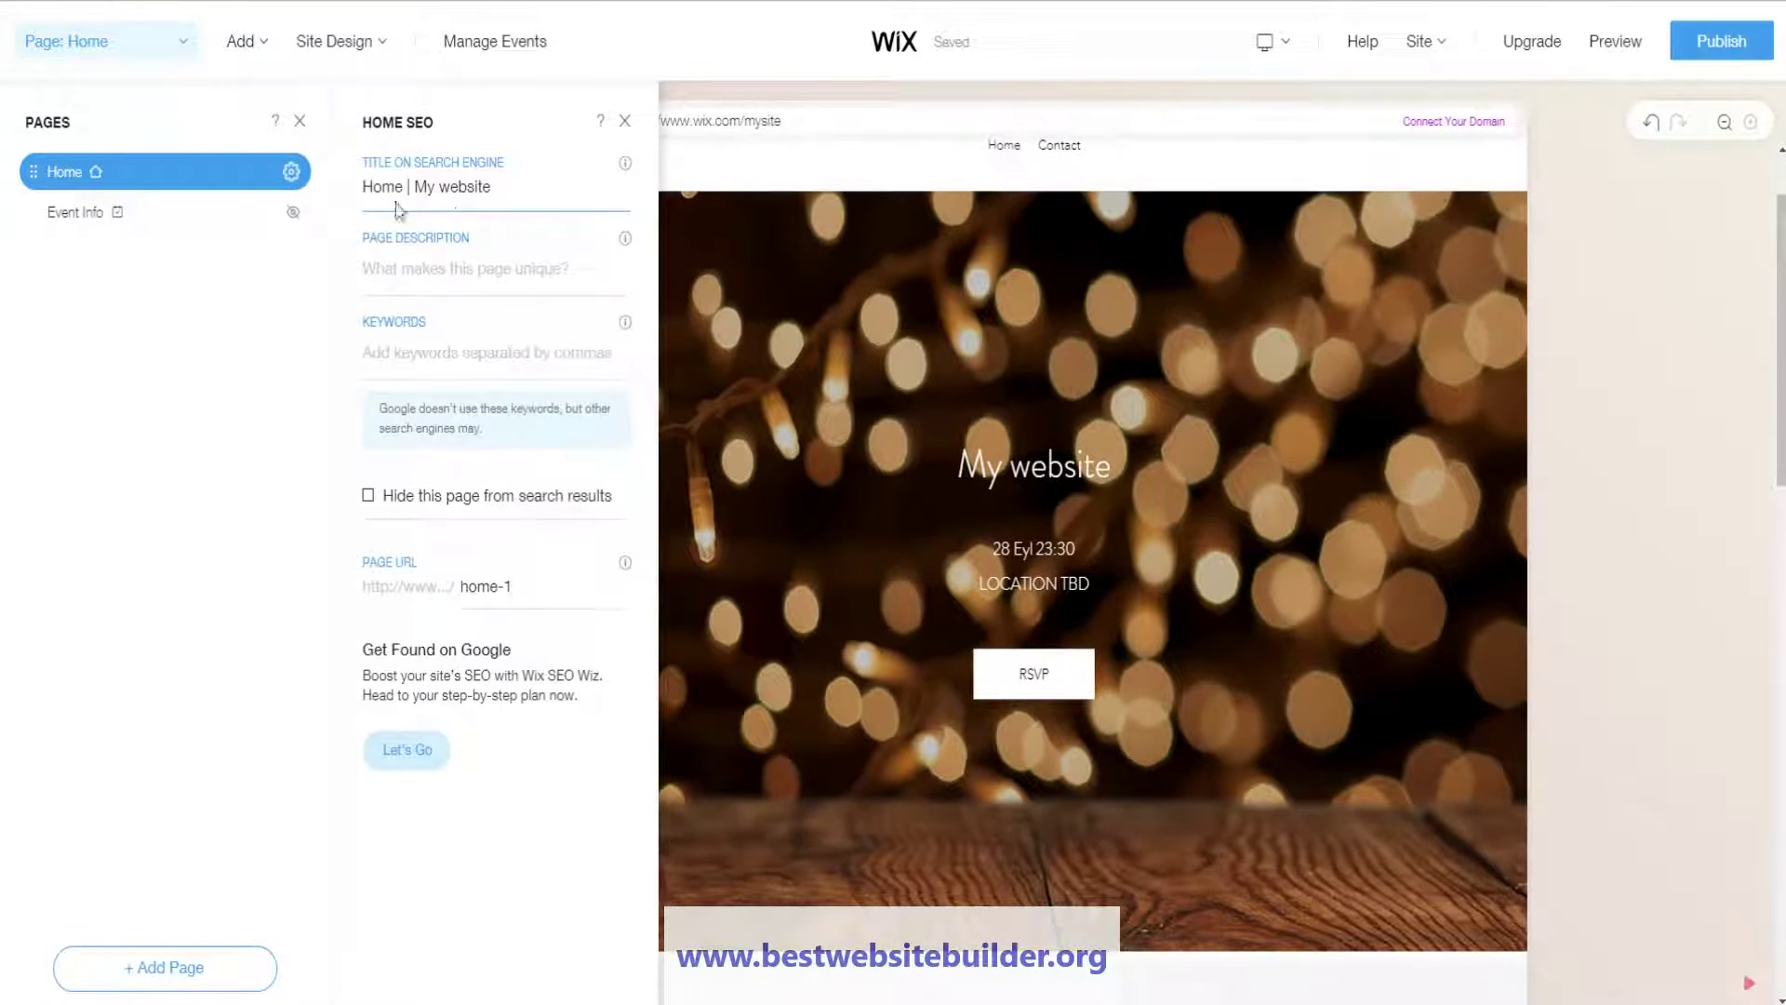
left_click(510, 187)
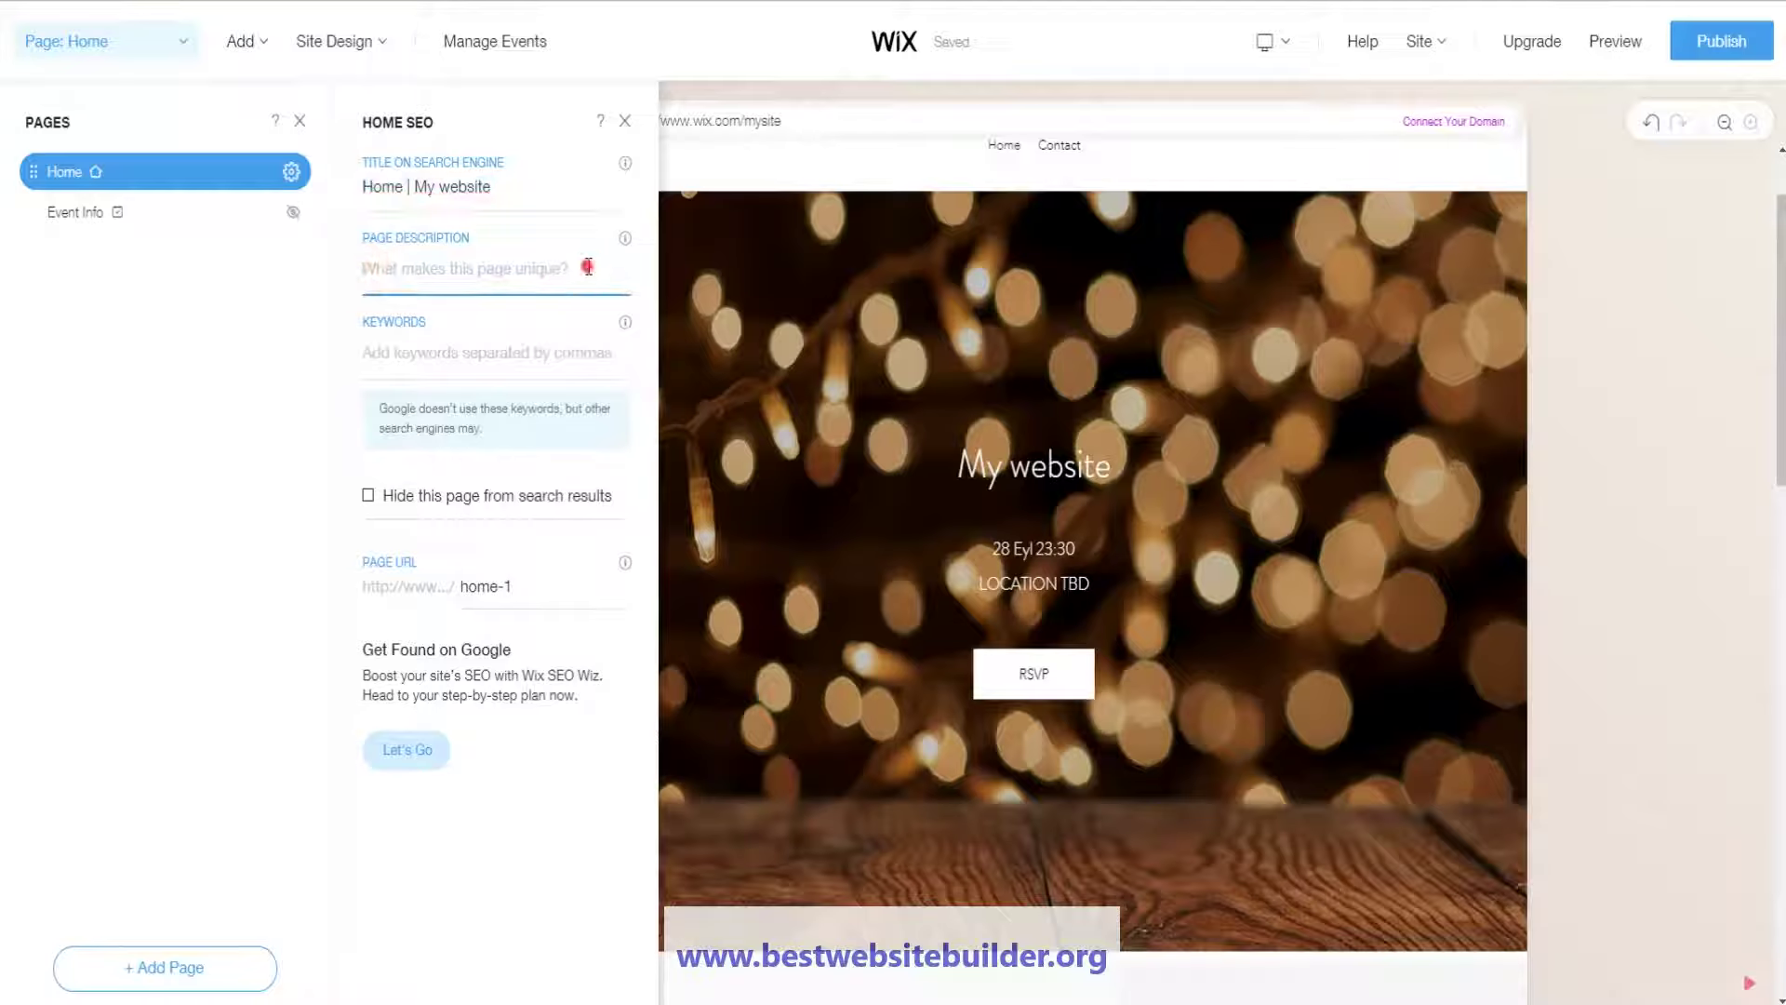
left_click(379, 352)
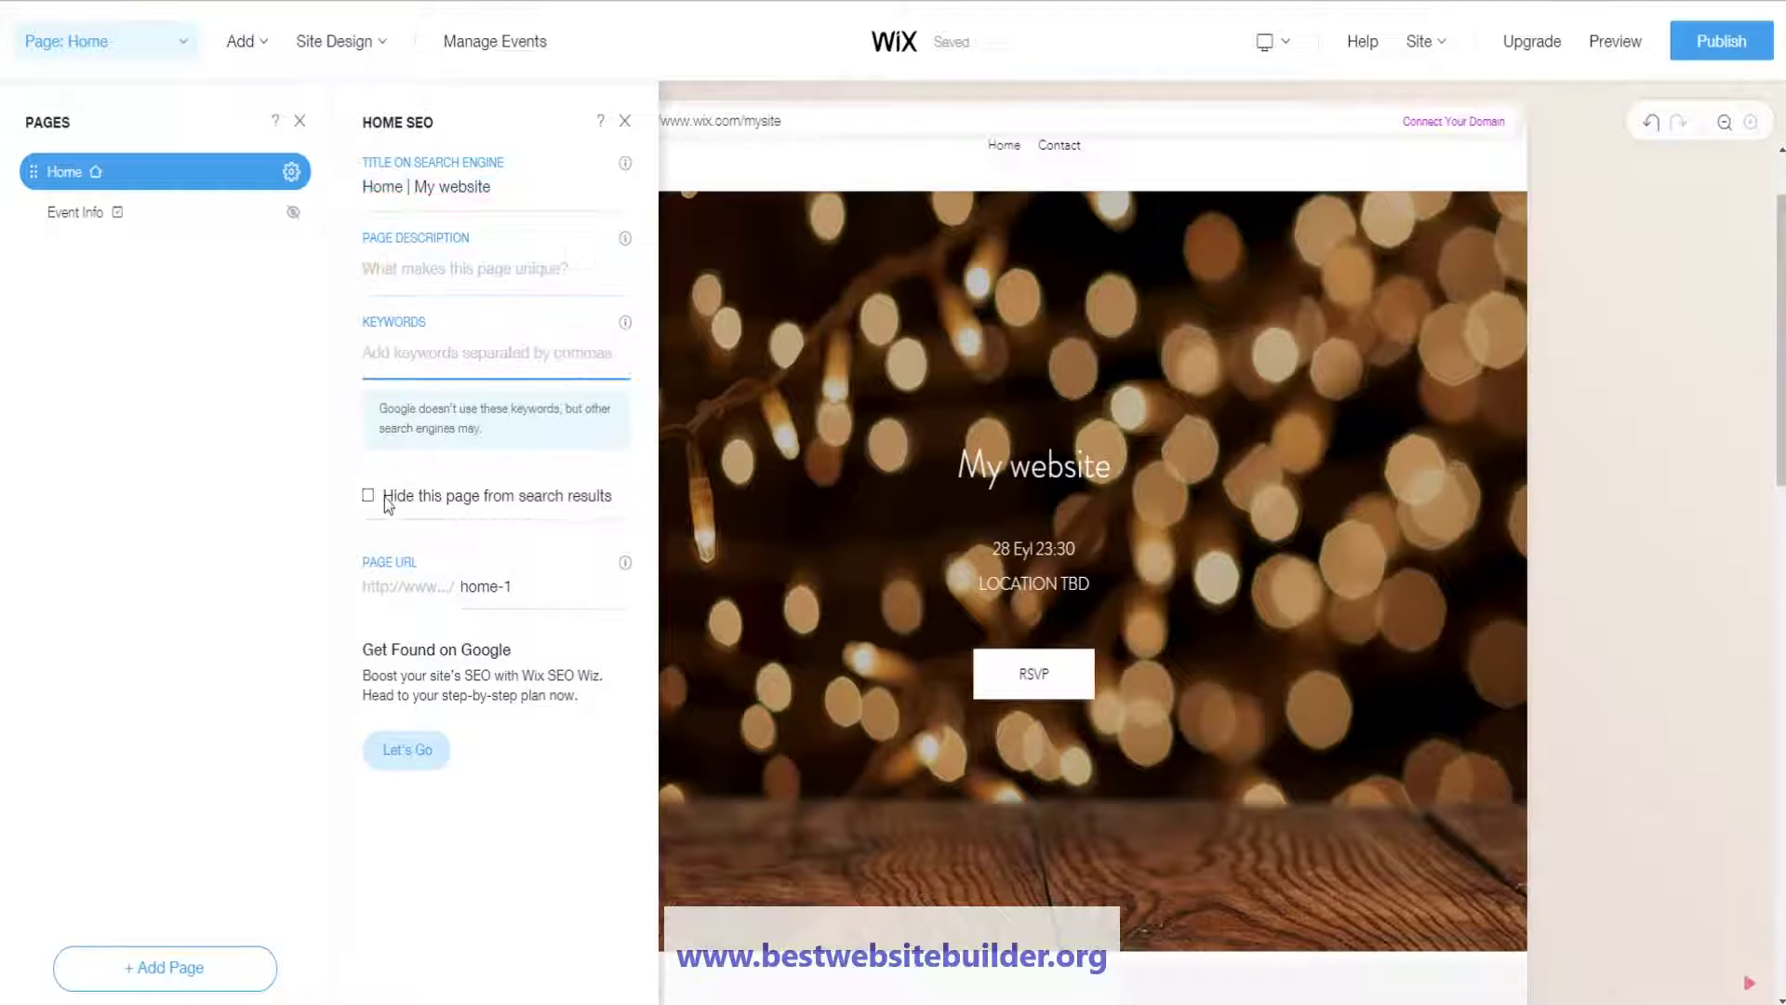
left_click(487, 578)
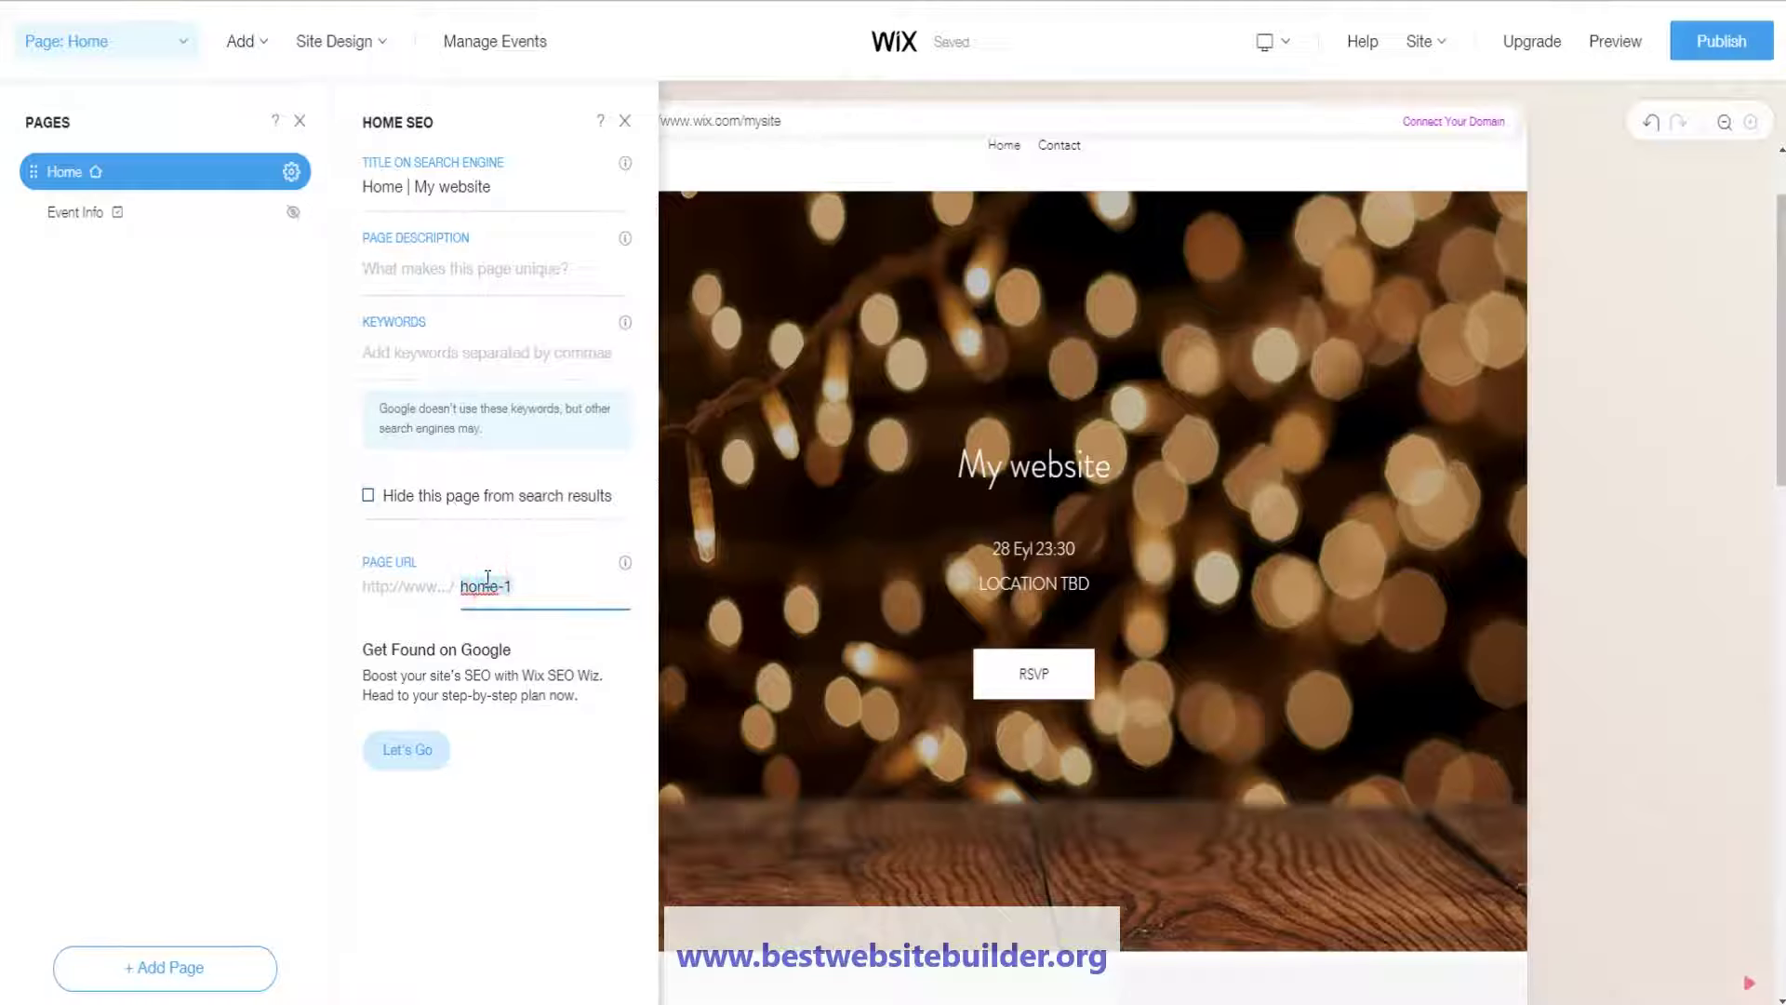
key("ctrl+a")
type("website-name")
key("ctrl+s")
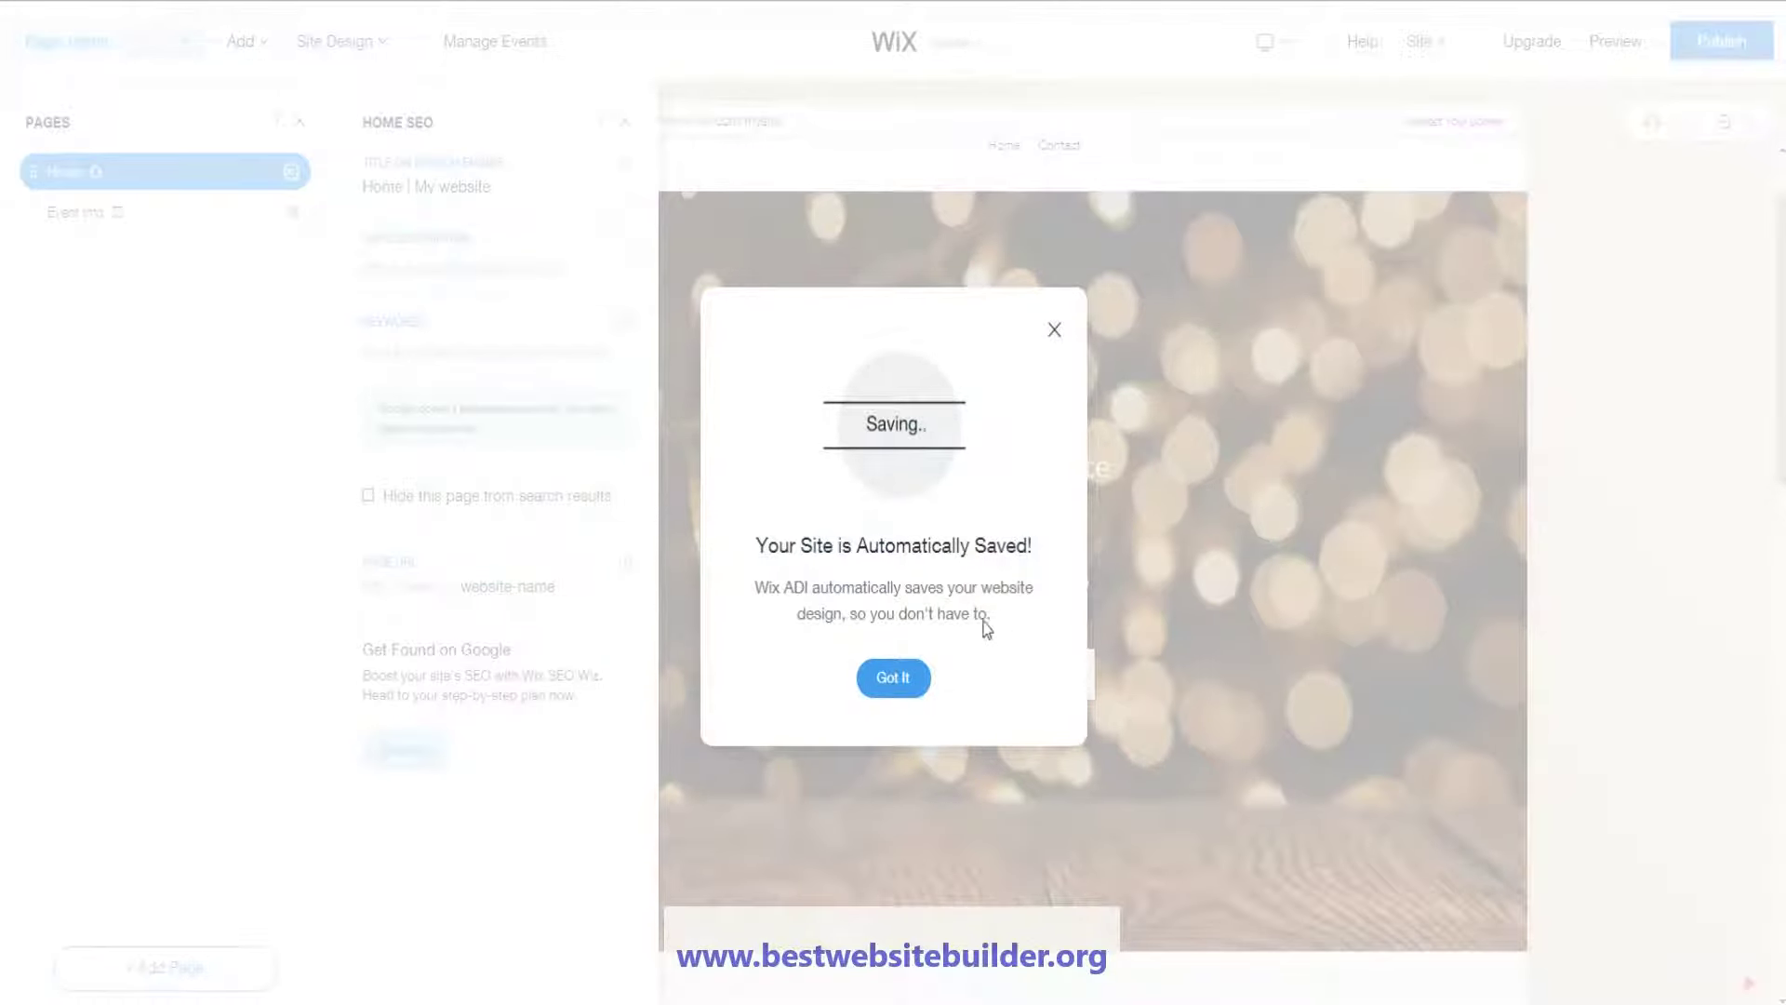
left_click(893, 677)
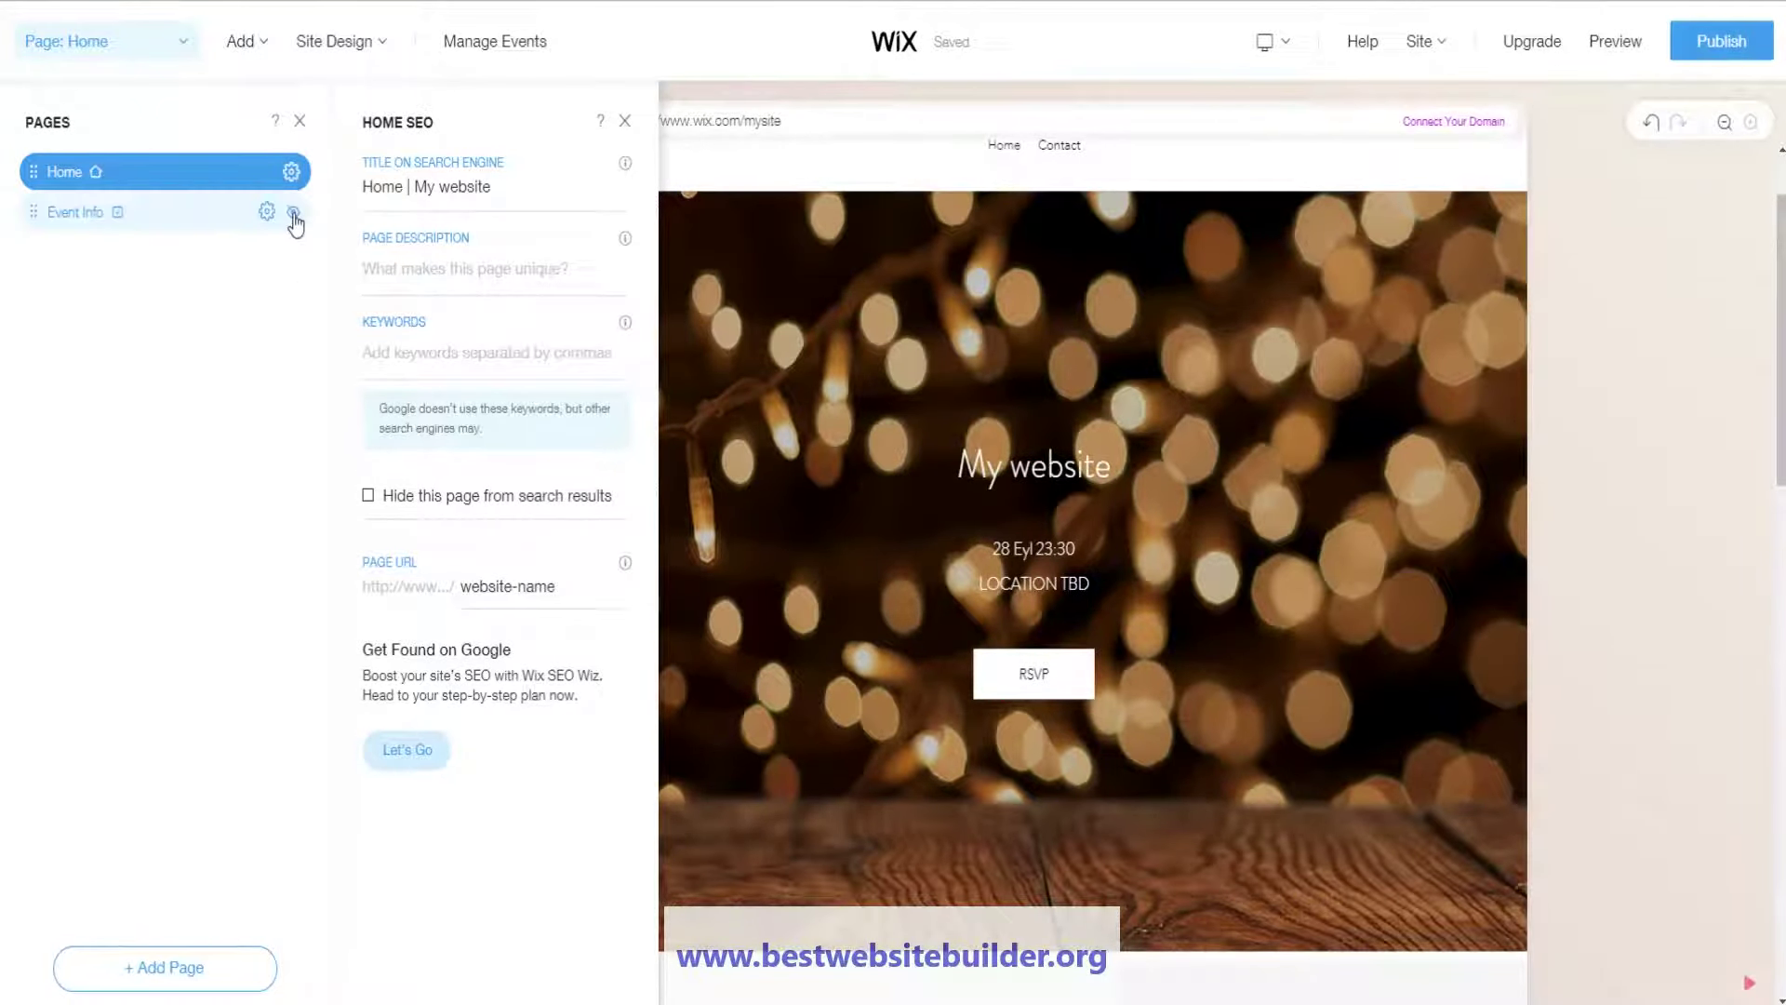
left_click(626, 124)
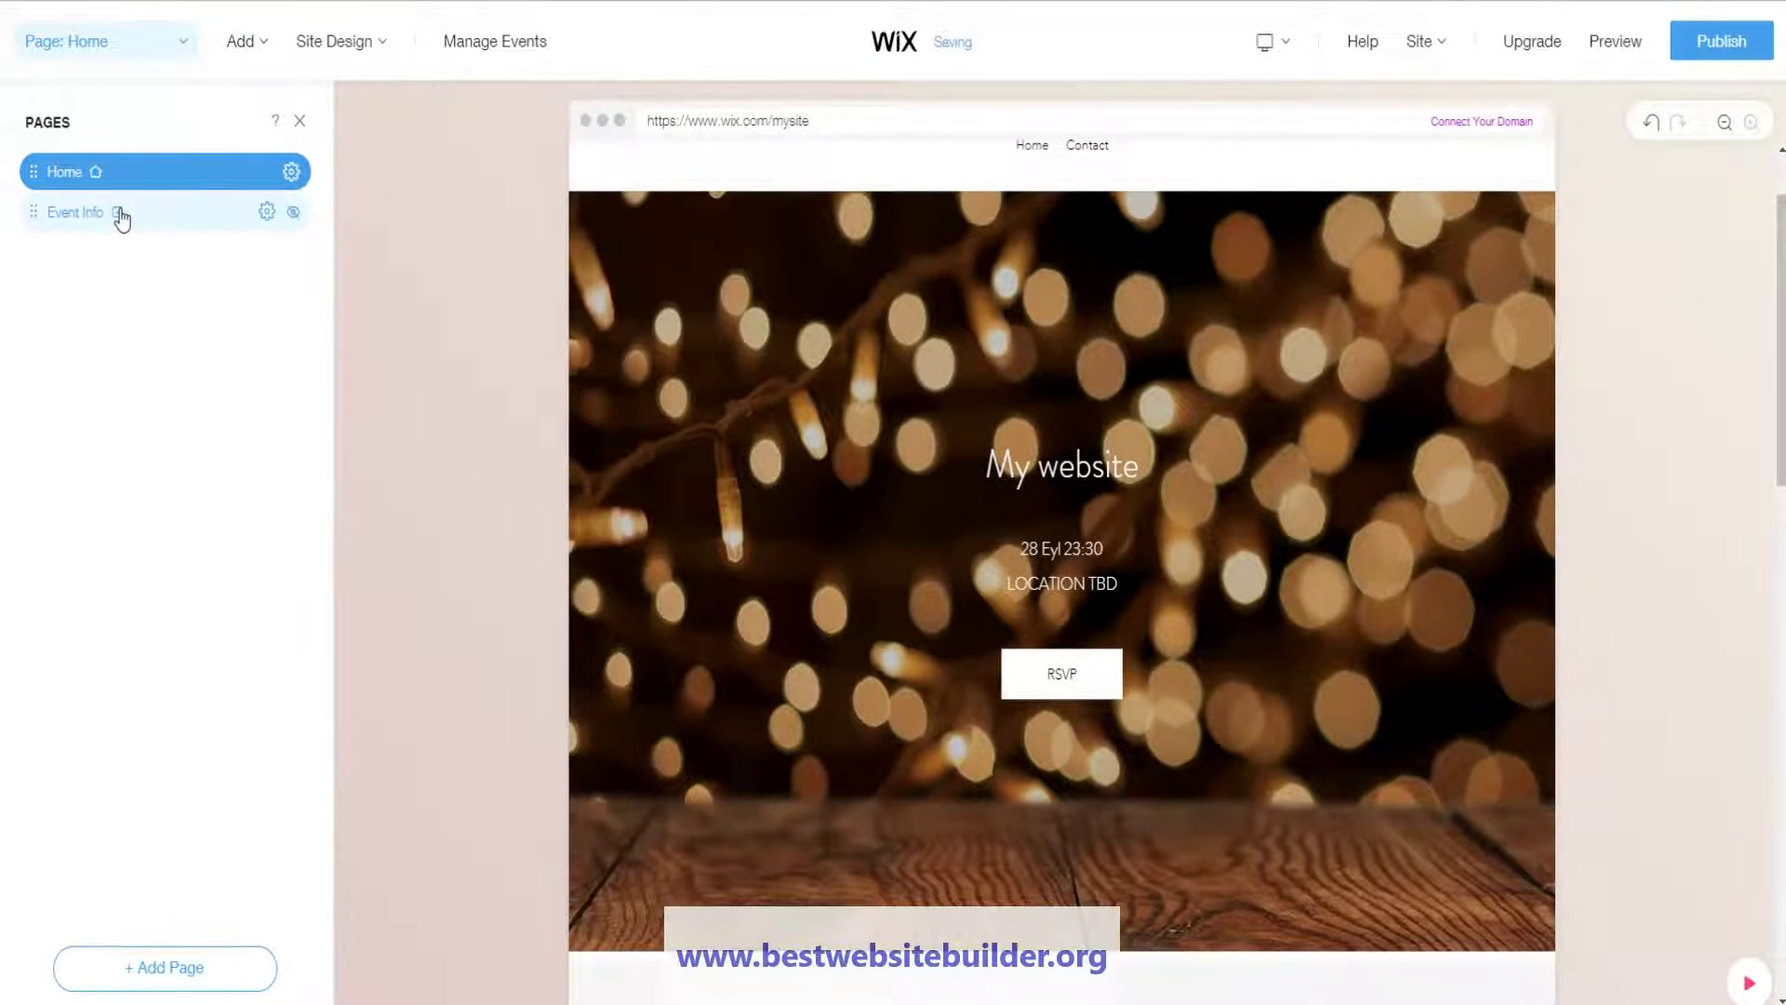
Open the Event Info page and review its content from the header down to the share section
left_click(146, 222)
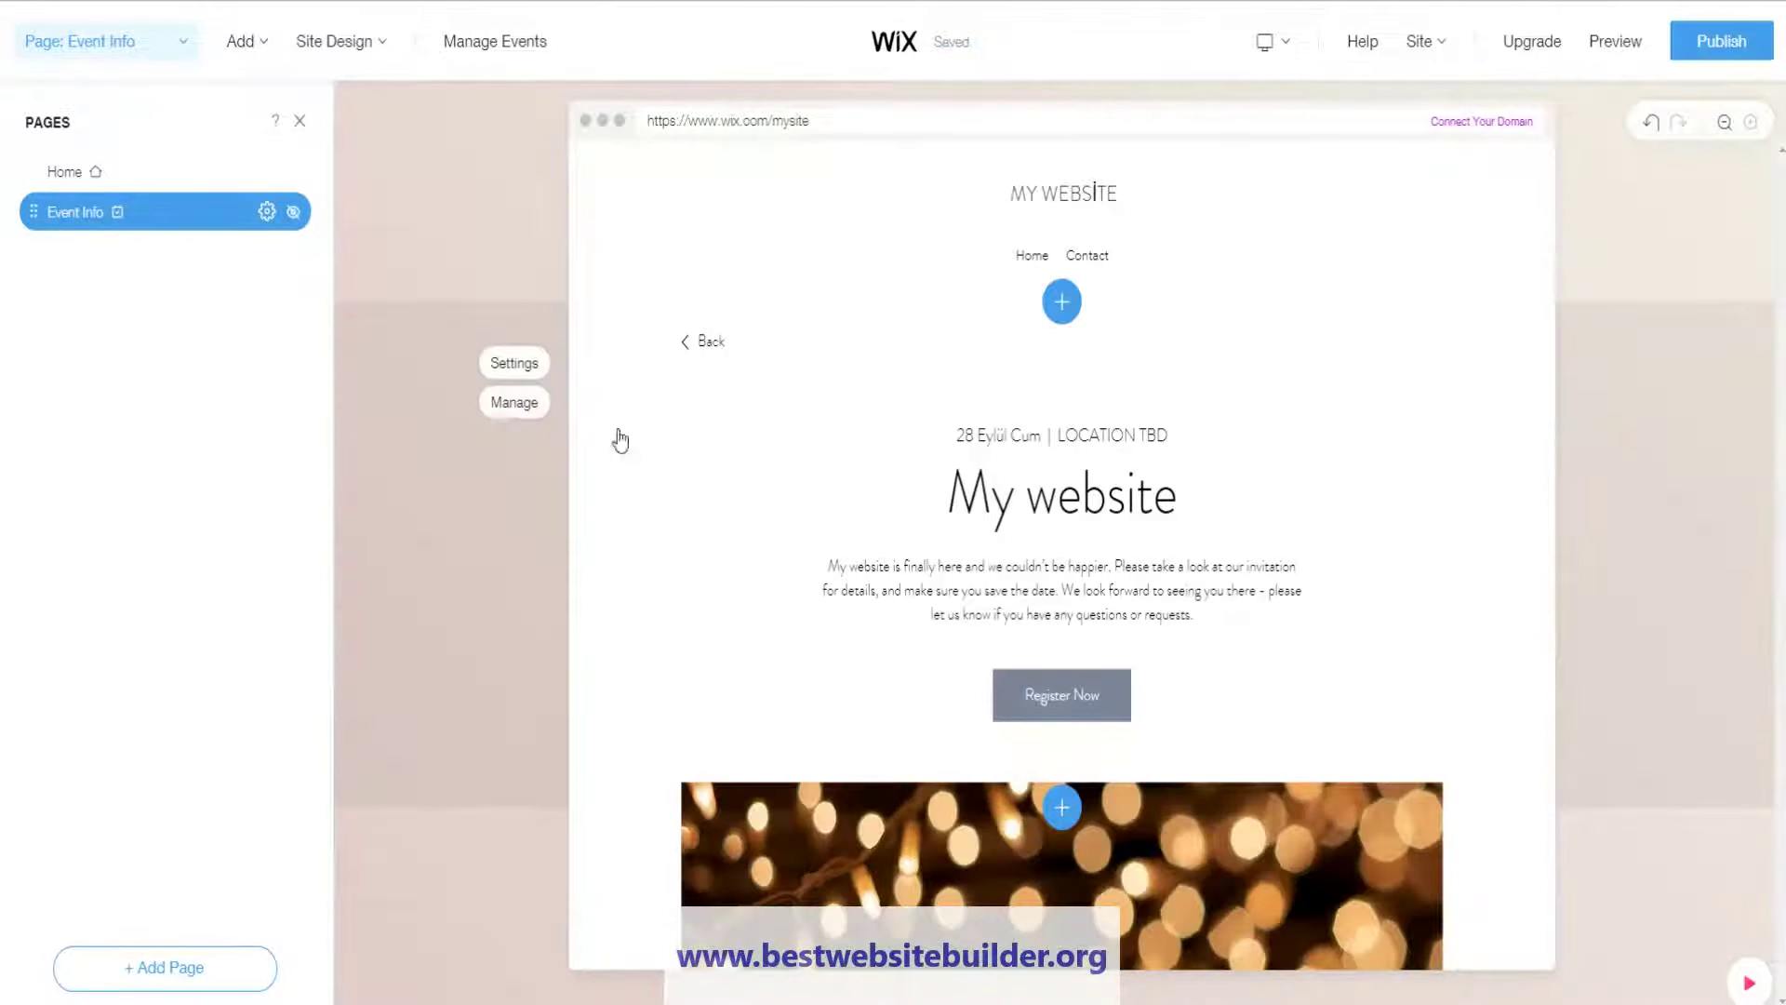
scroll(1032, 524, "down", 3)
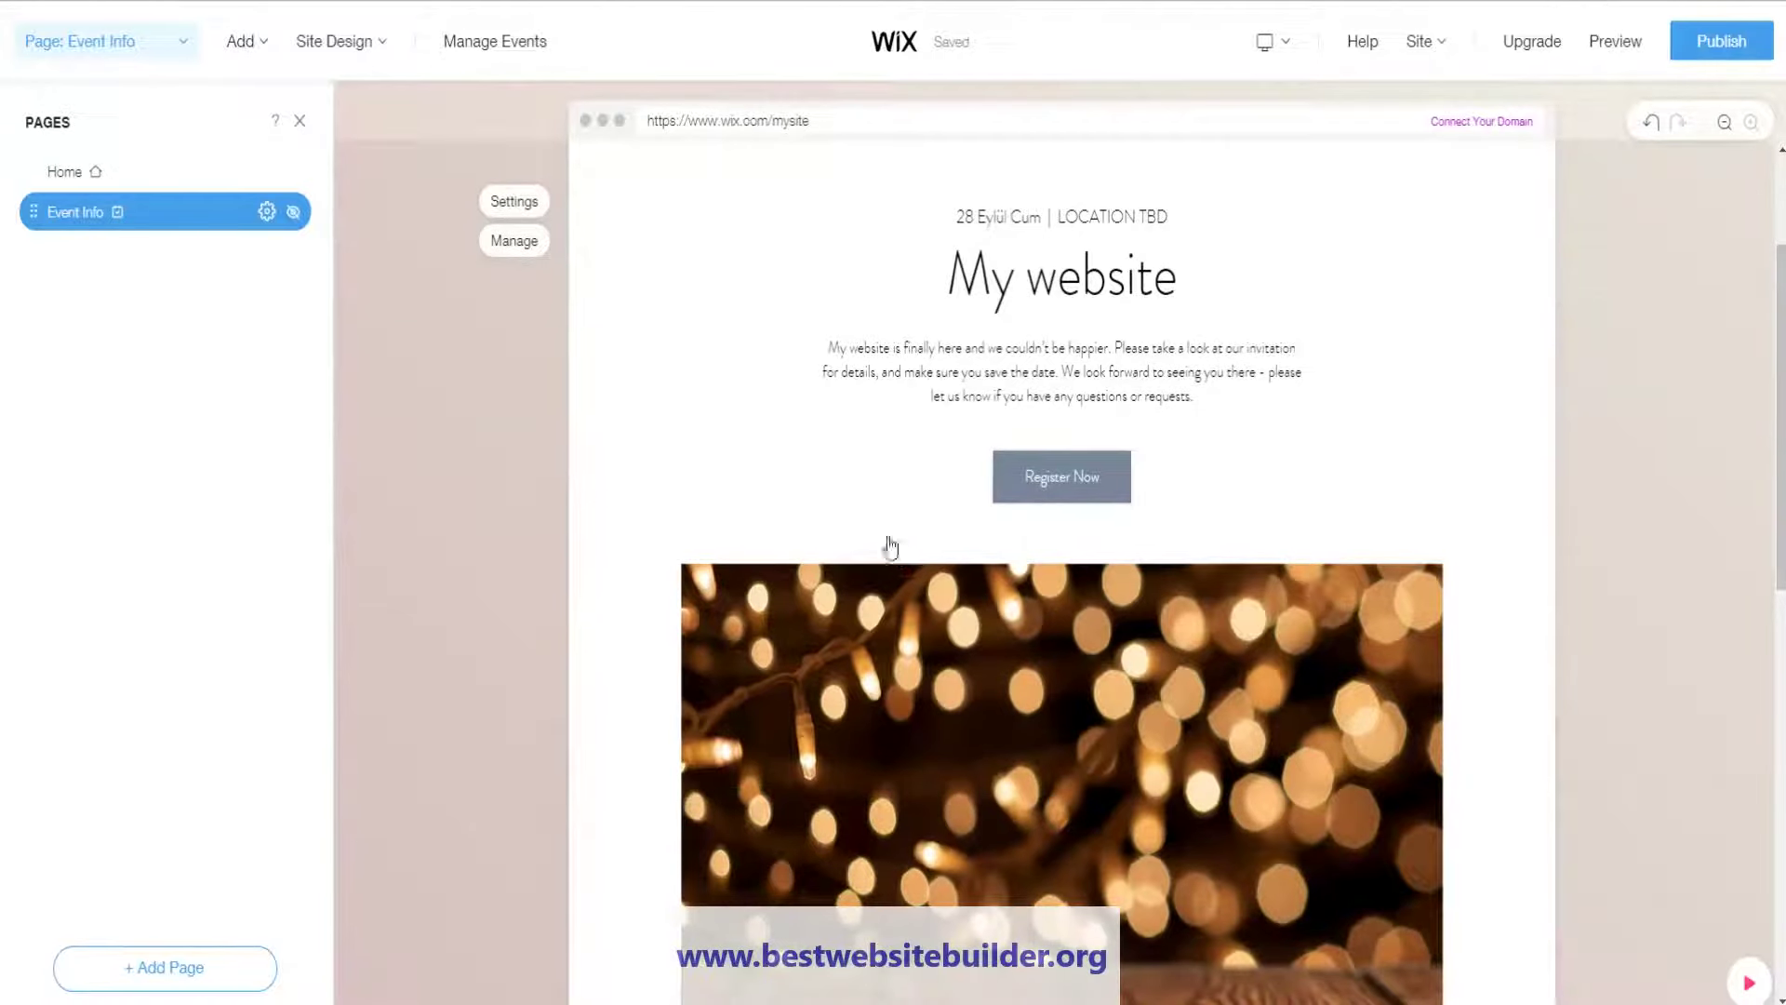
scroll(1055, 510, "down", 5)
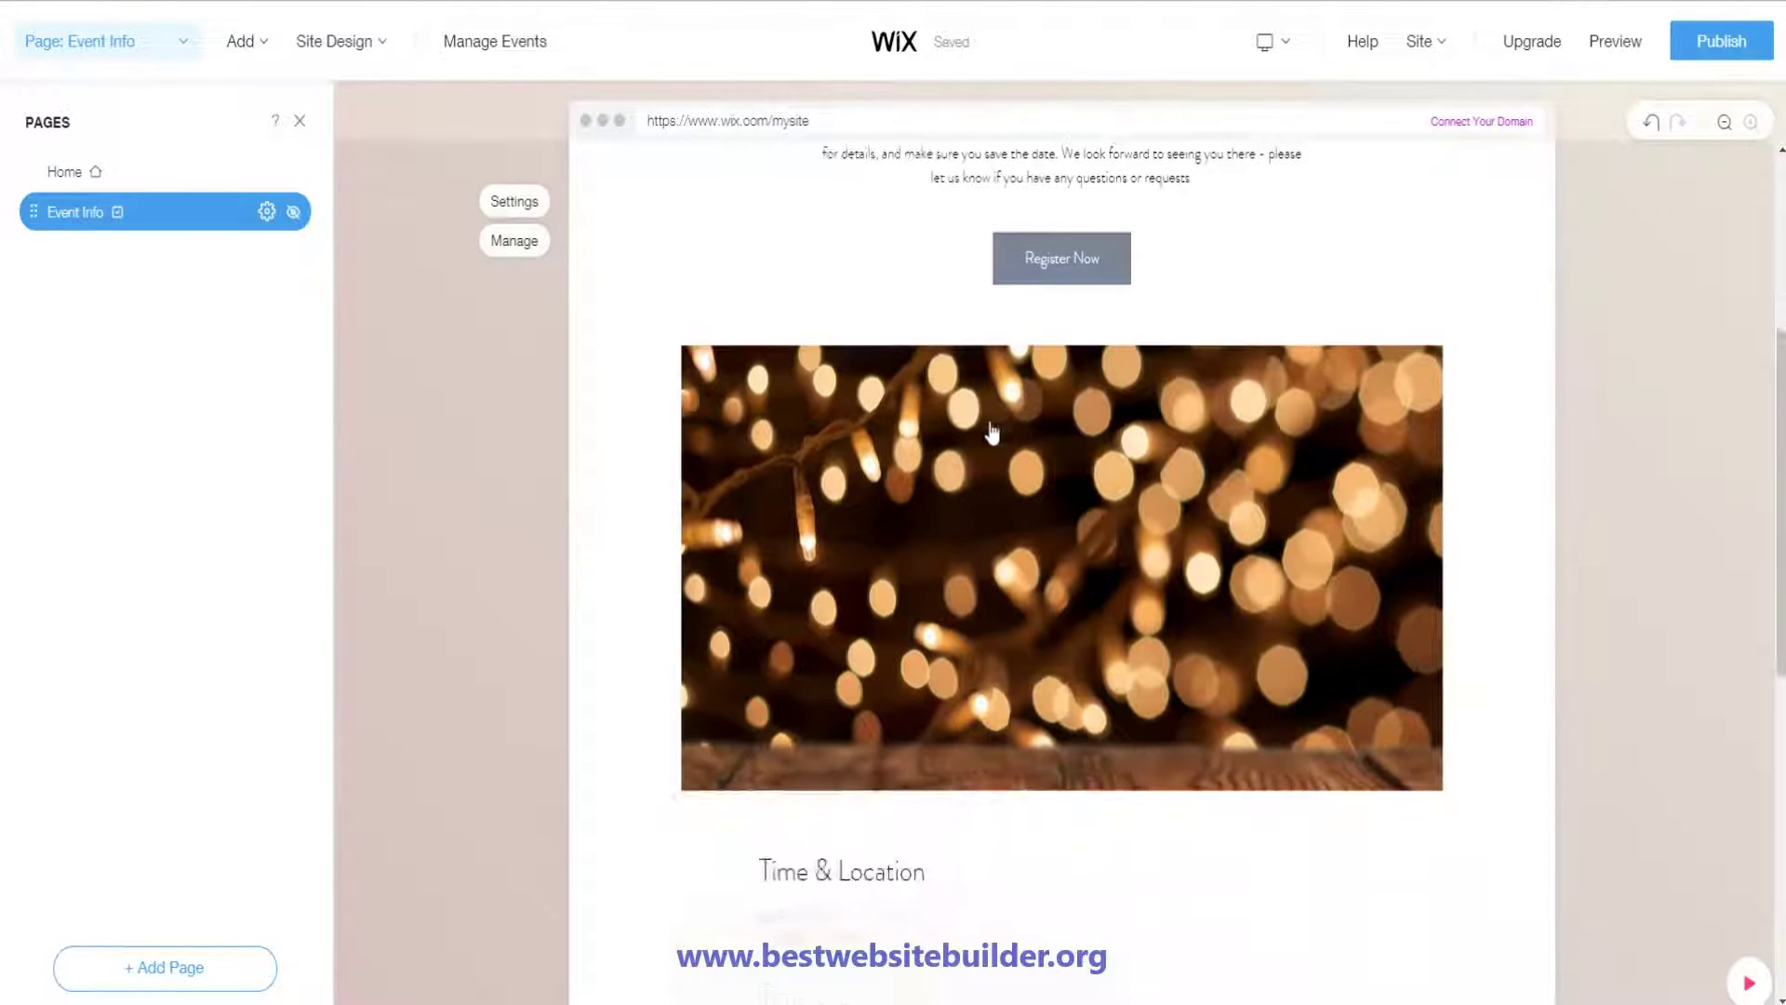
scroll(997, 591, "down", 5)
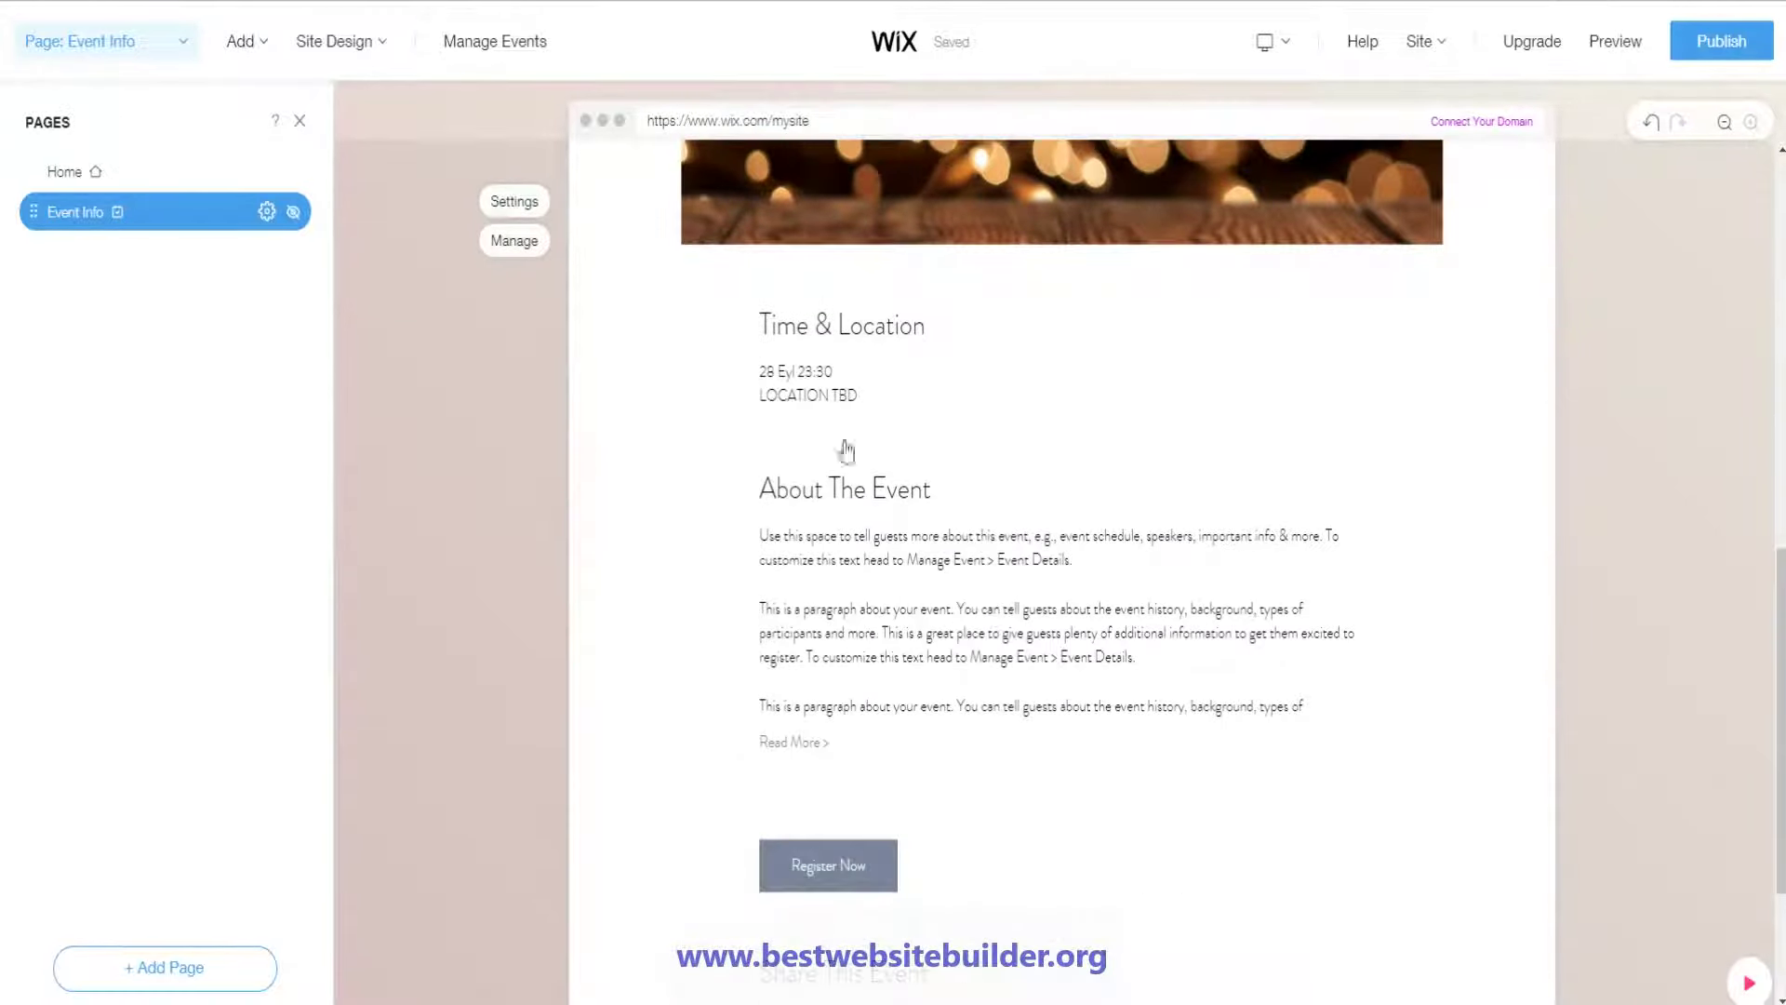
scroll(997, 484, "down", 3)
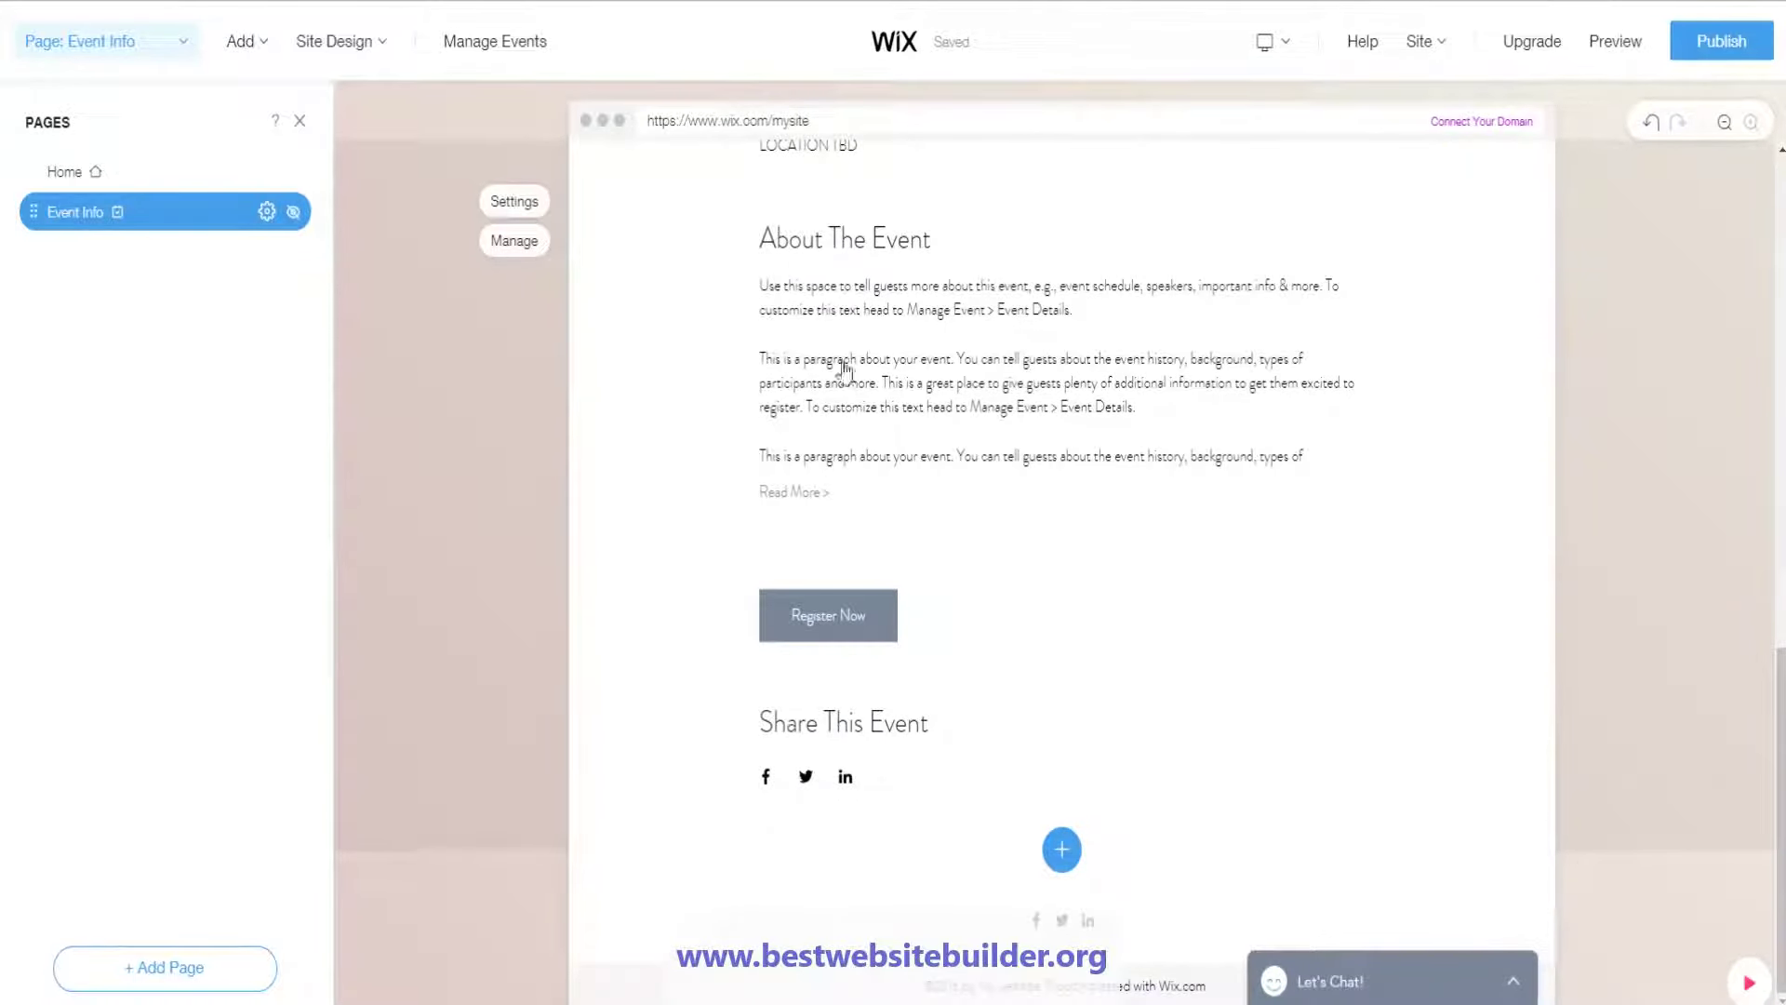
Review the Event Details settings of the Event Info page, including button text, image ratio, display details and section titles
left_click(515, 203)
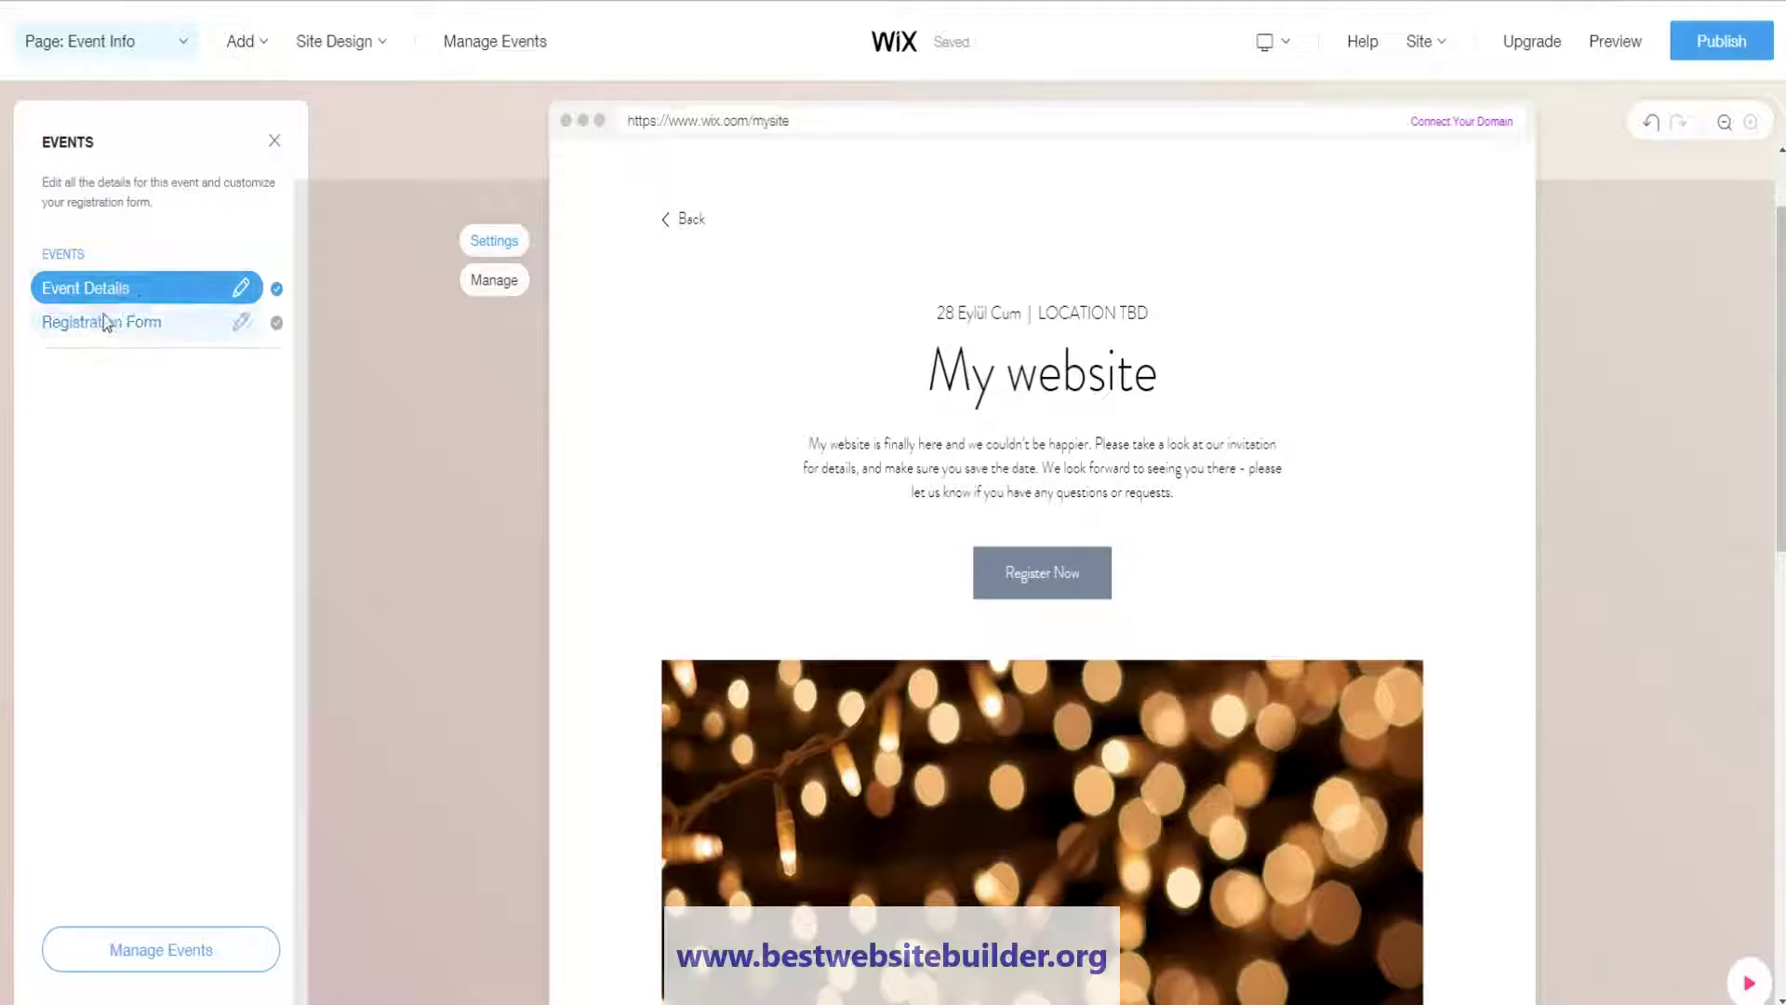
left_click(241, 294)
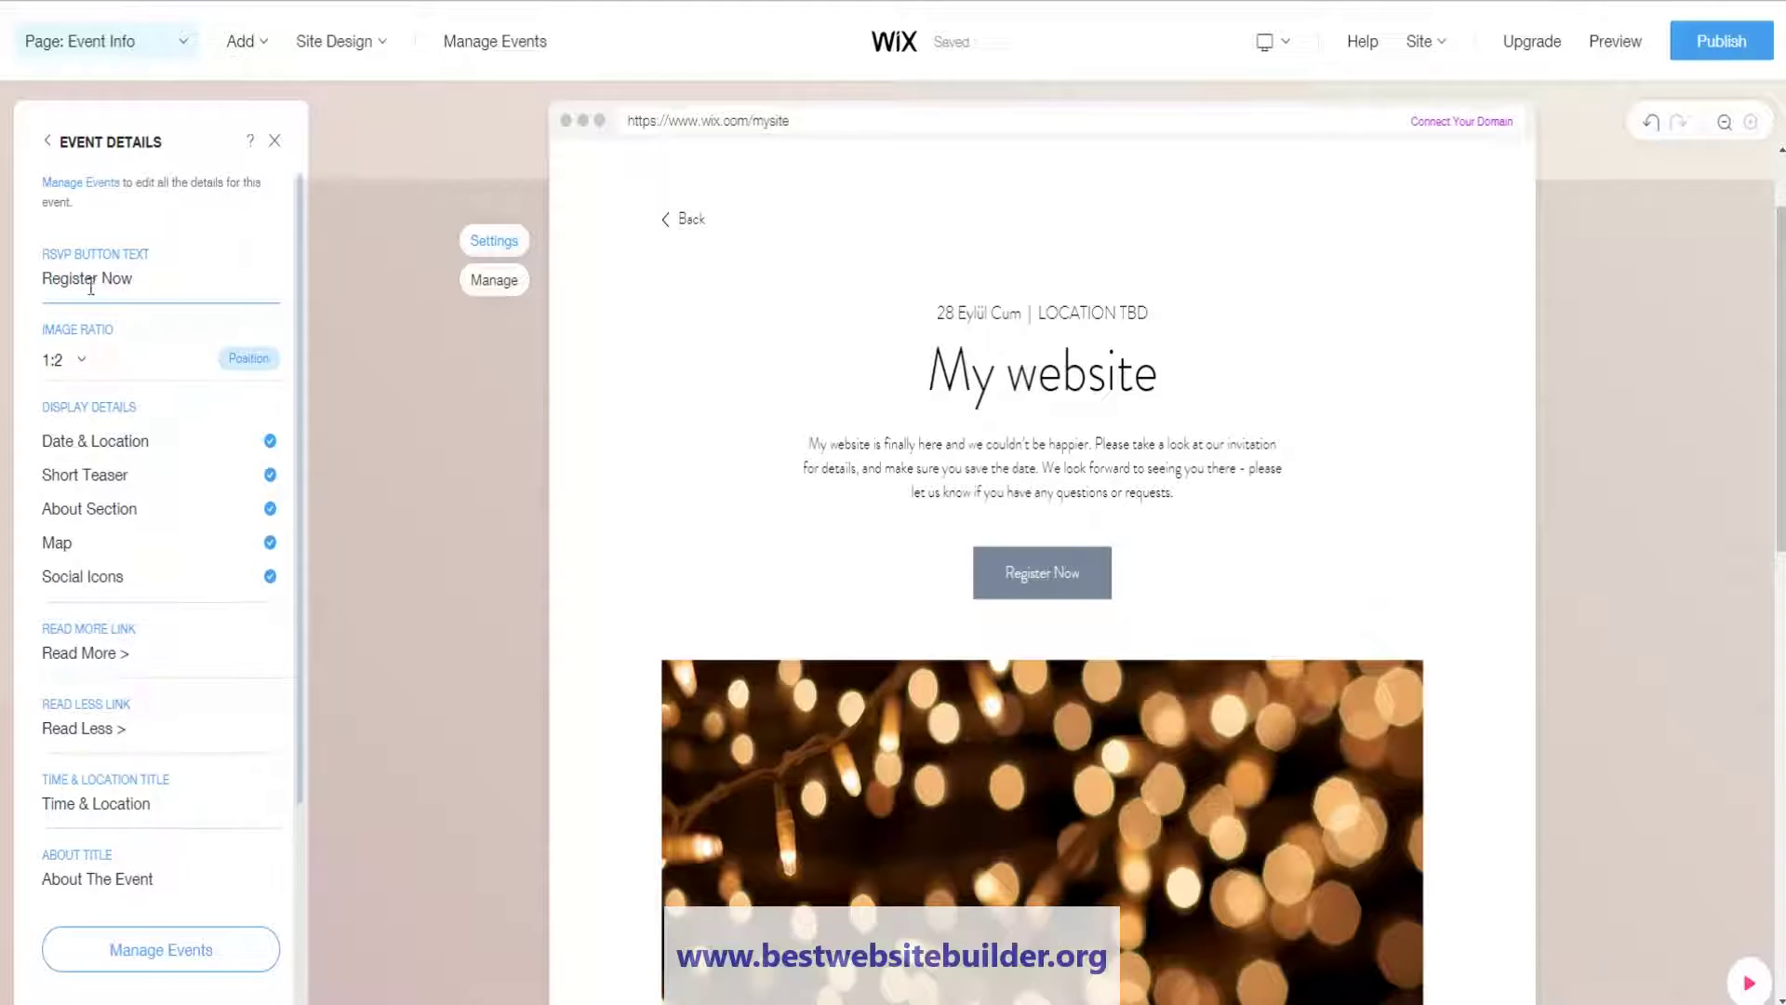
scroll(170, 441, "down", 1)
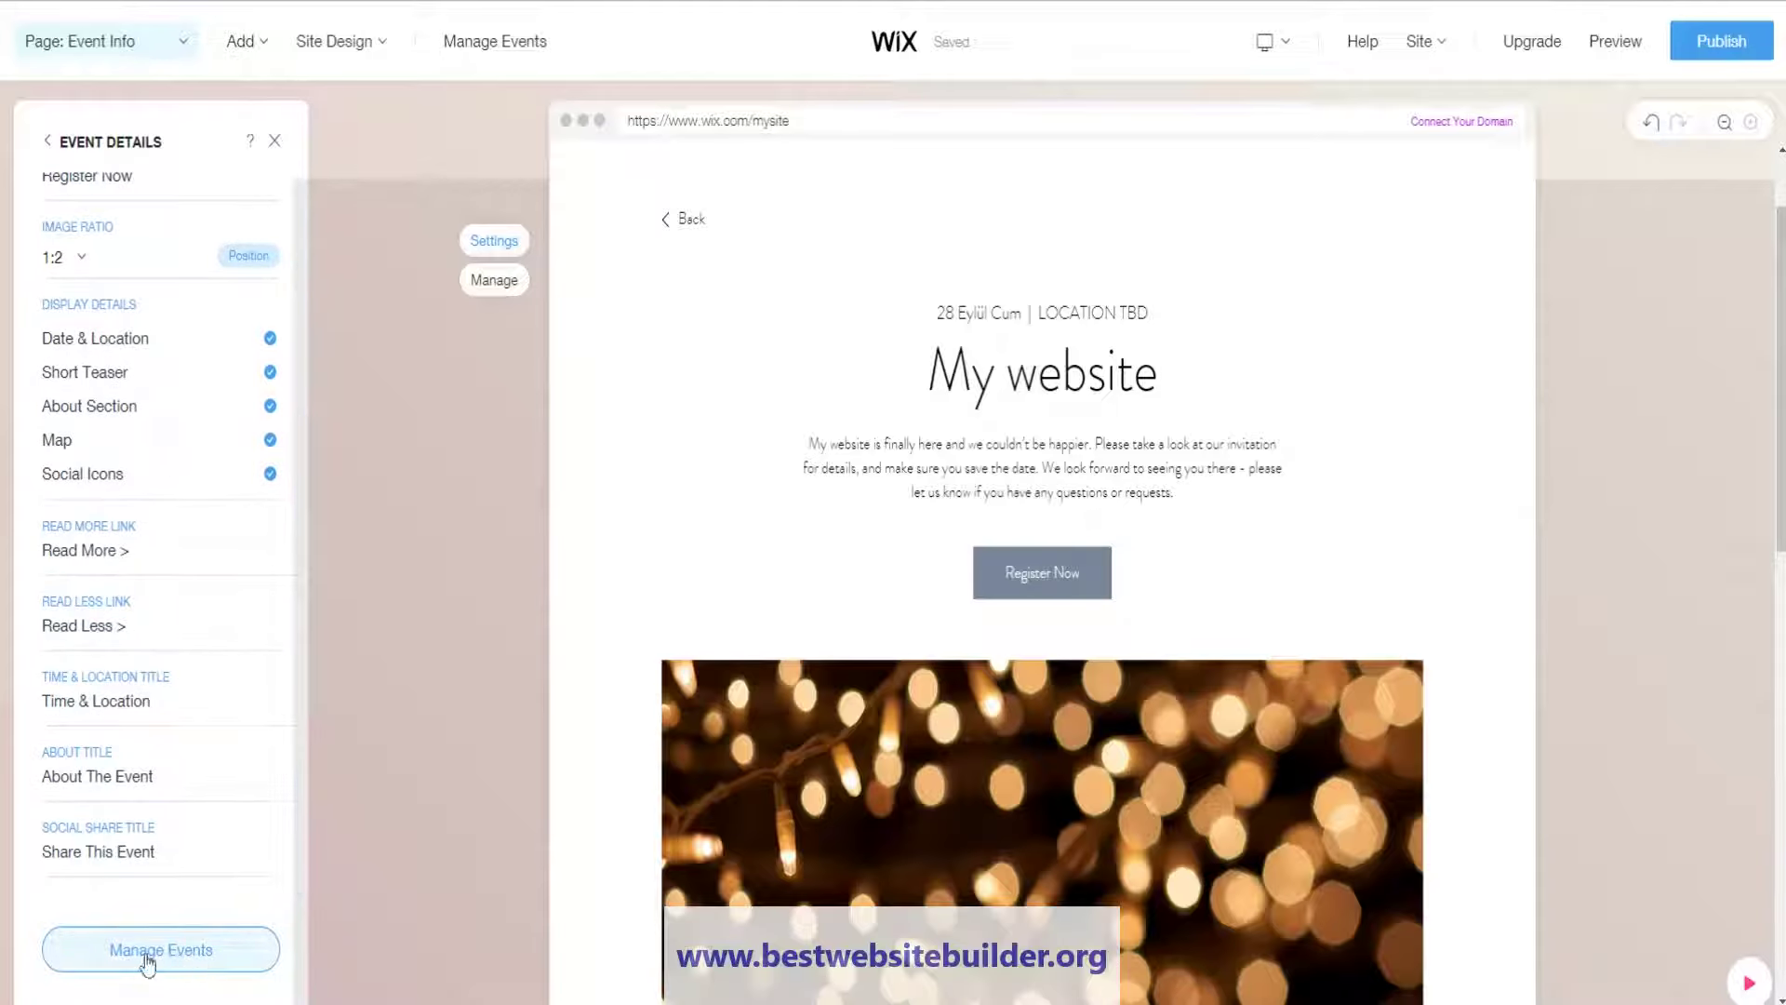
scroll(232, 353, "up", 1)
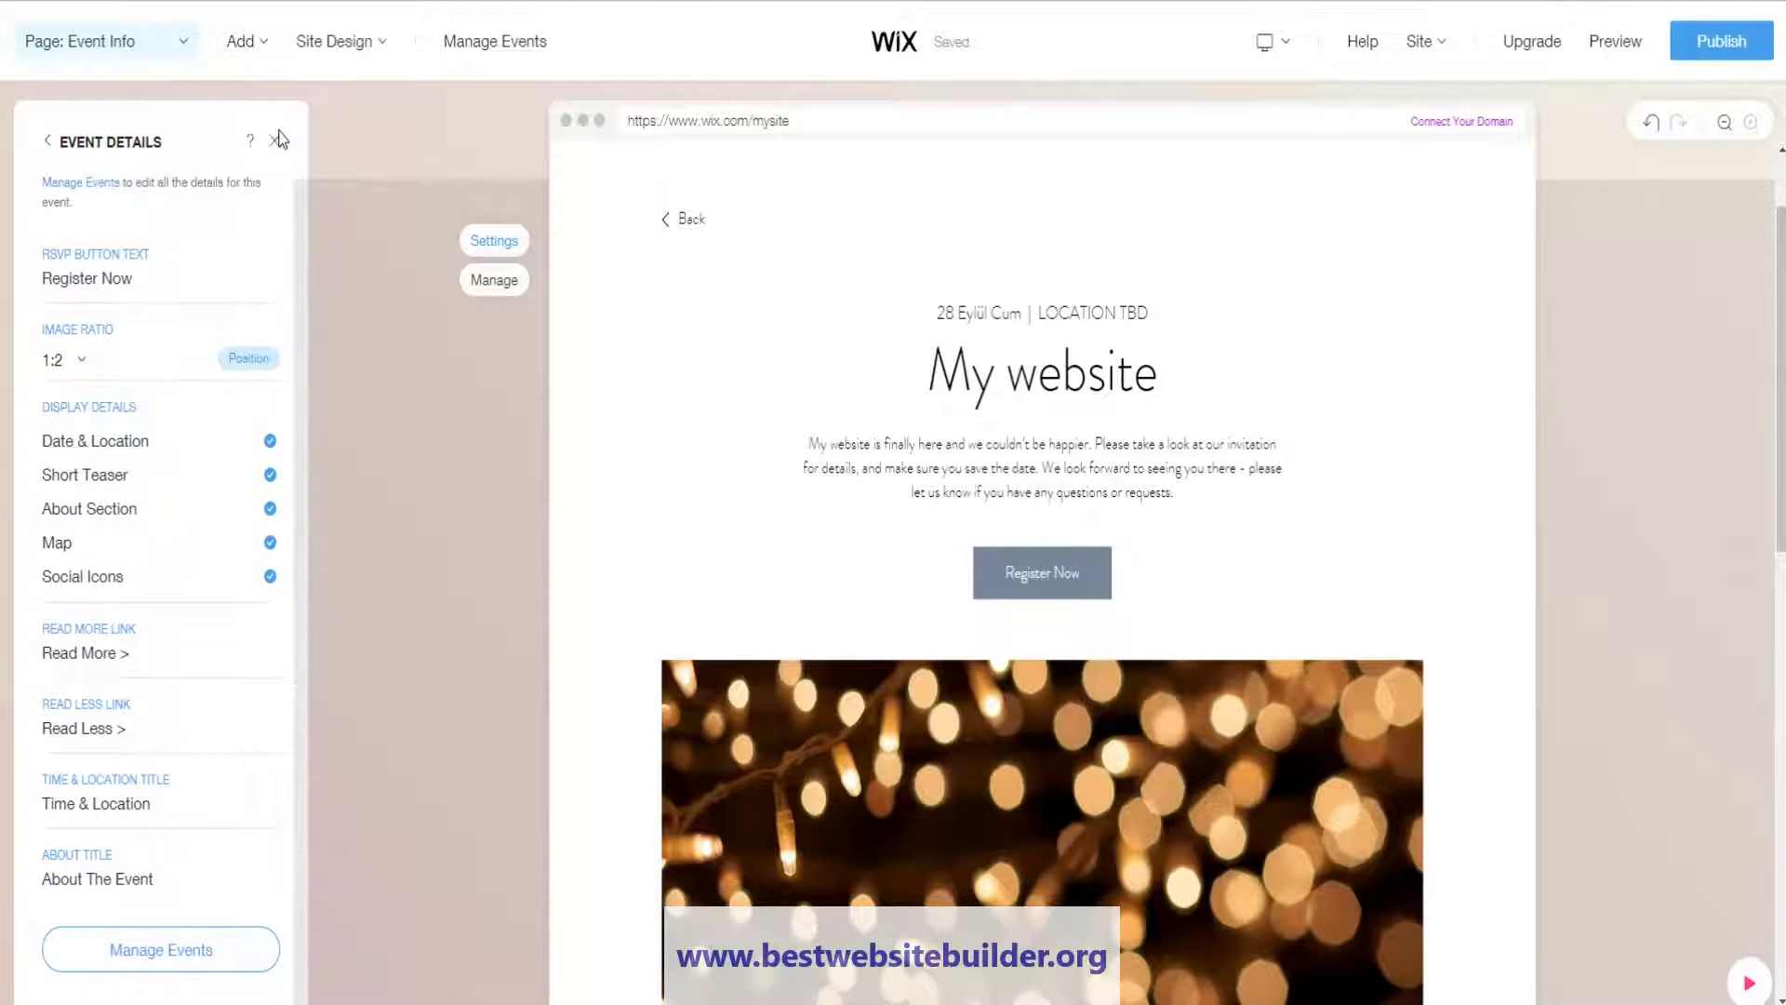
left_click(47, 141)
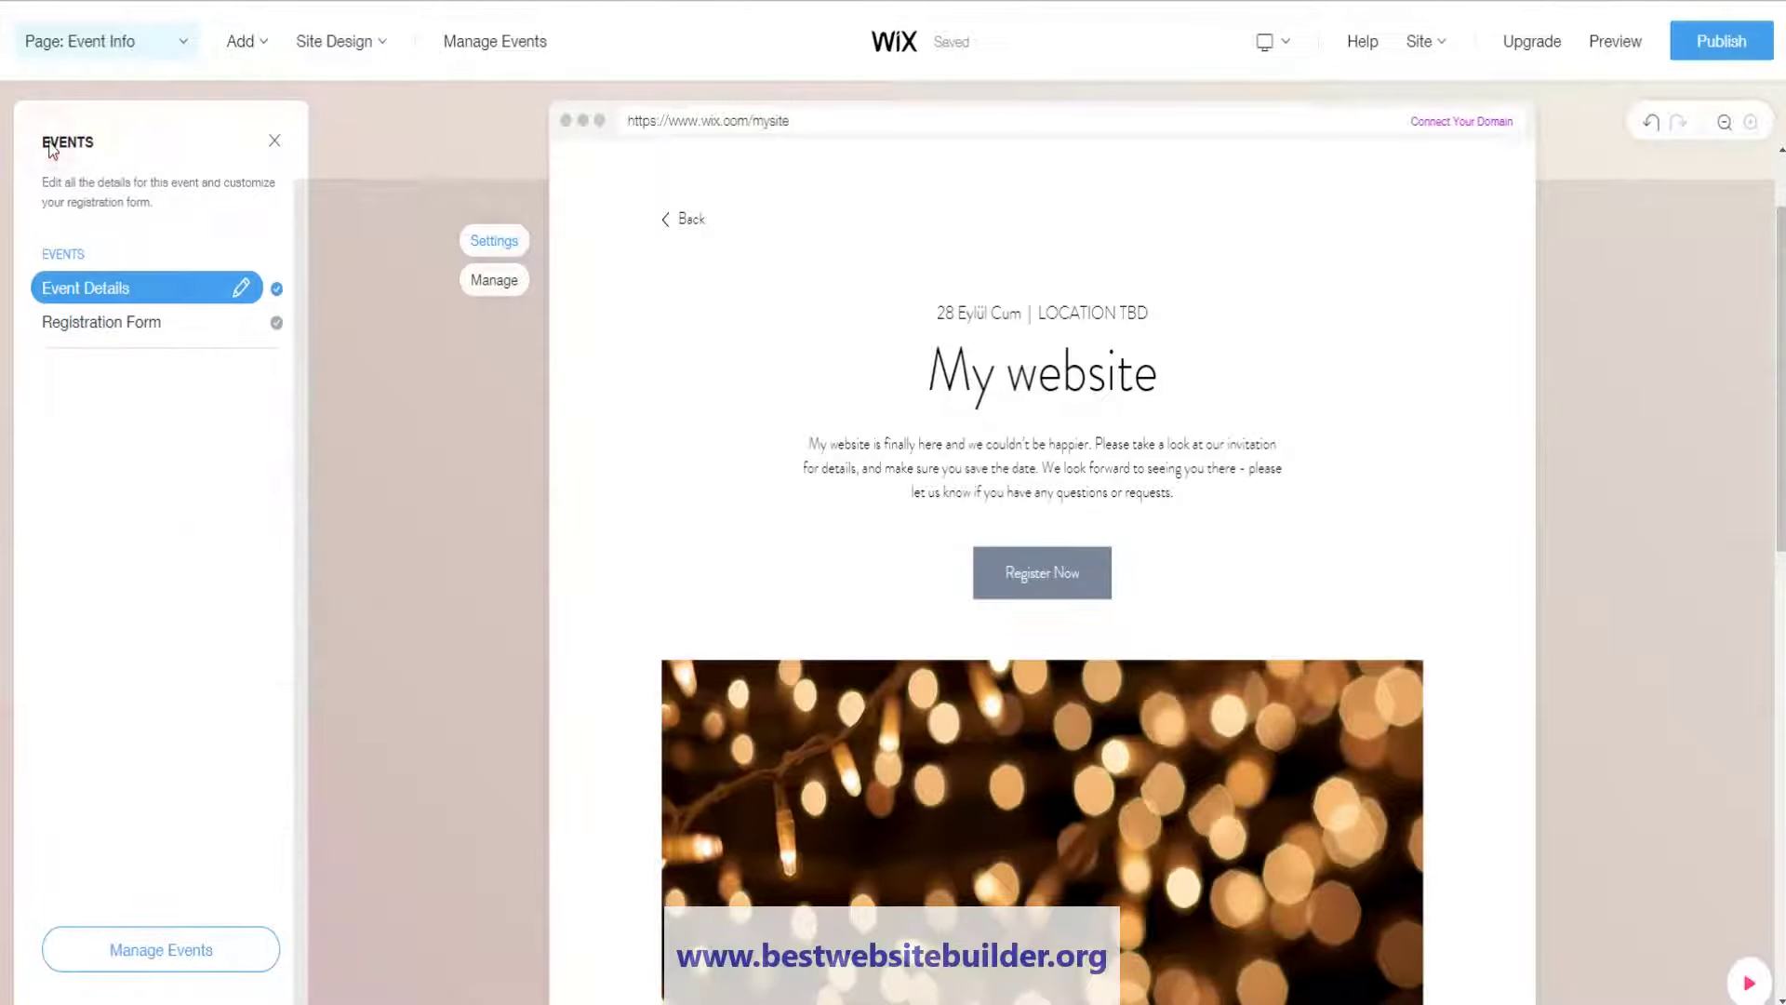
View the event's Registration Form and its customization option, and leave the event settings
left_click(119, 323)
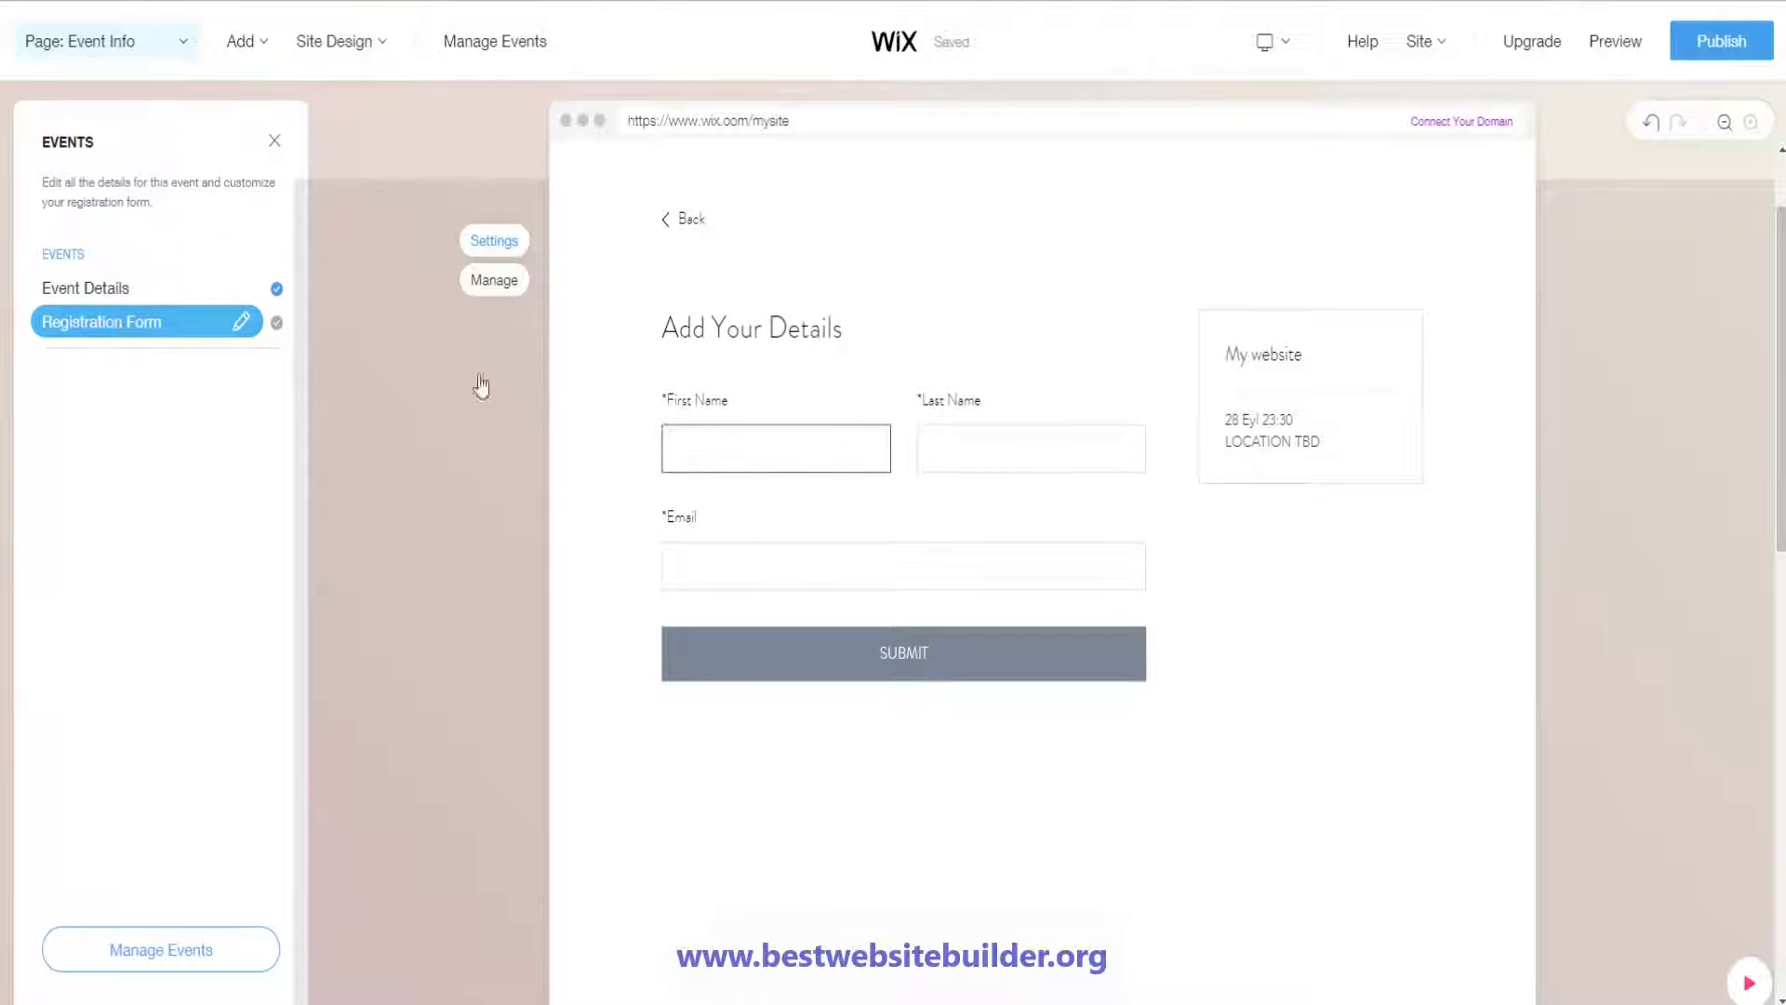
scroll(1108, 551, "up", 1)
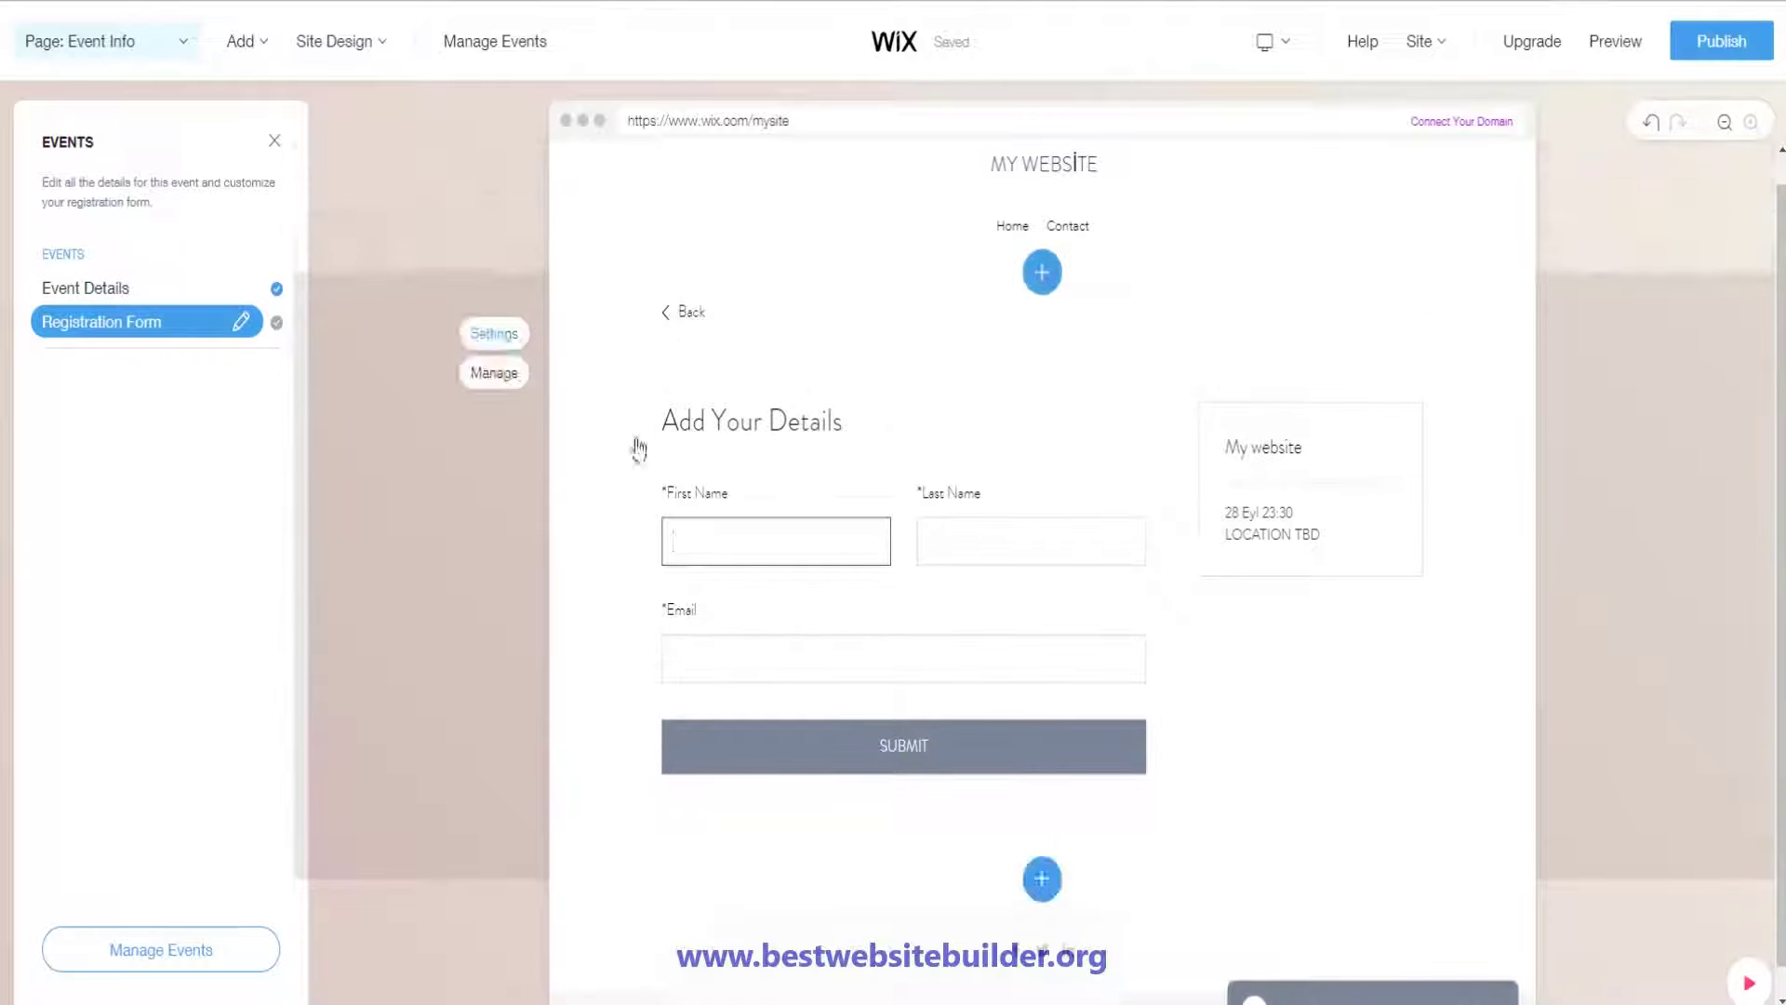
left_click(241, 322)
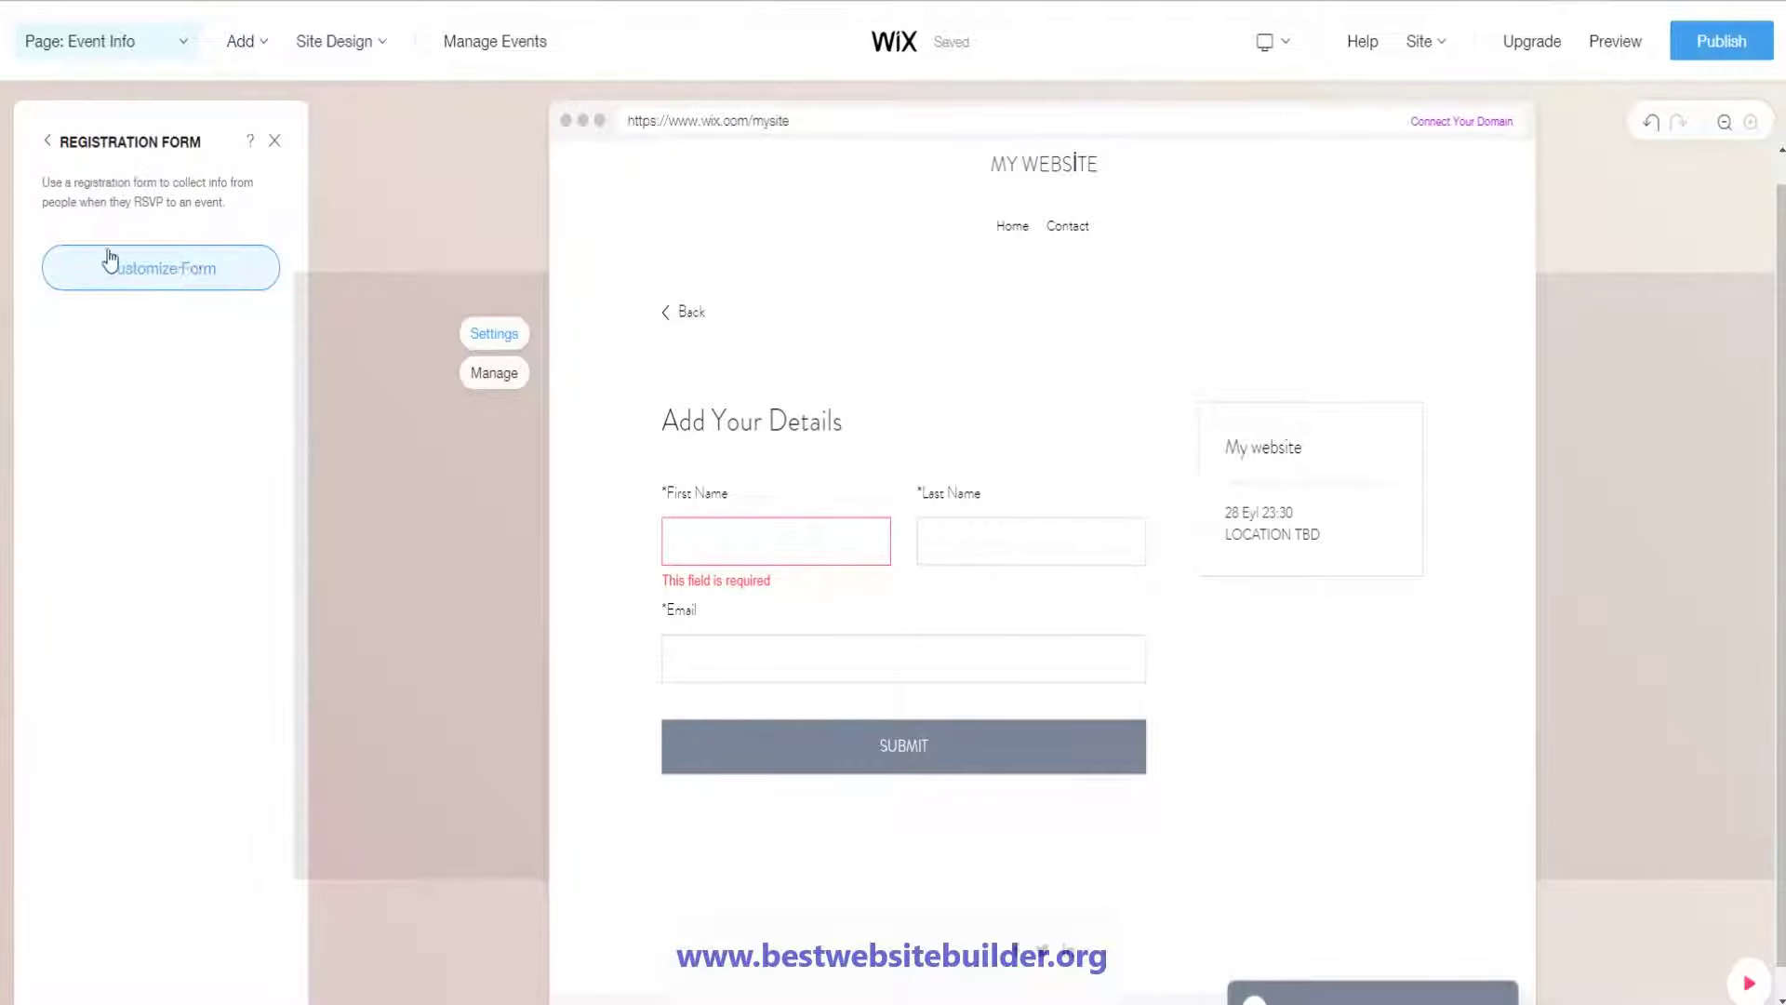
left_click(47, 141)
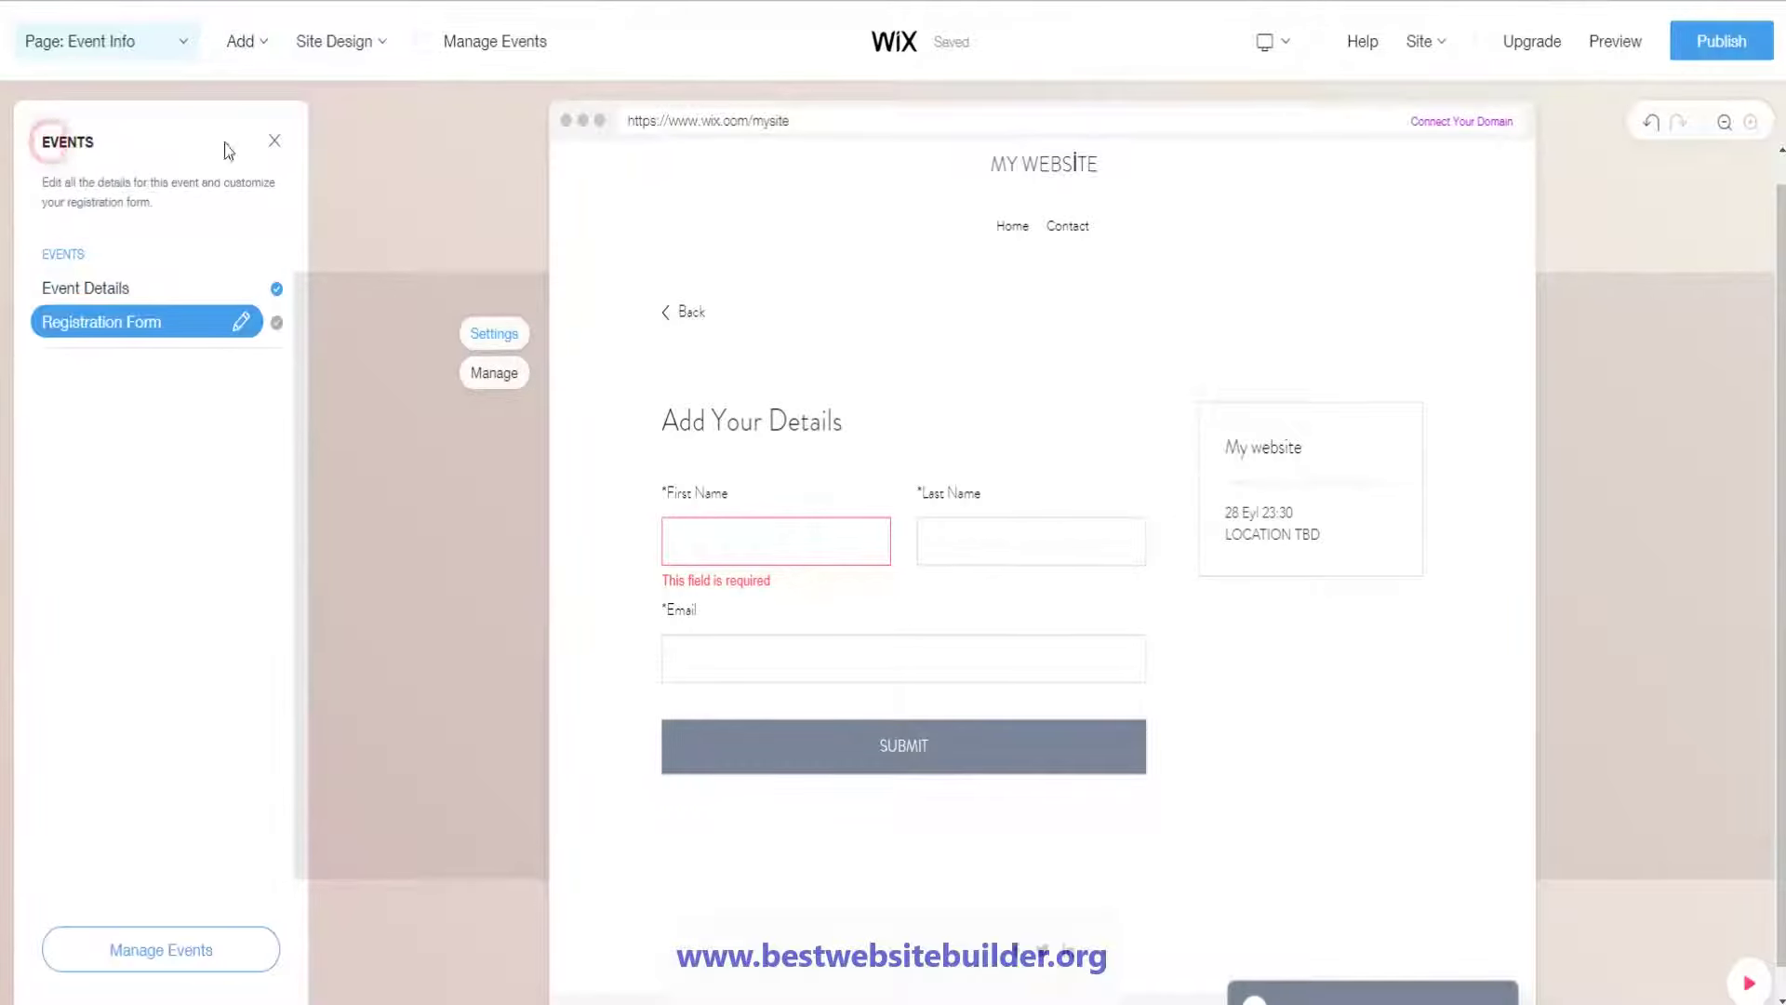
left_click(272, 141)
Return to the Home page and launch the SEO Wiz from its page SEO settings
left_click(182, 41)
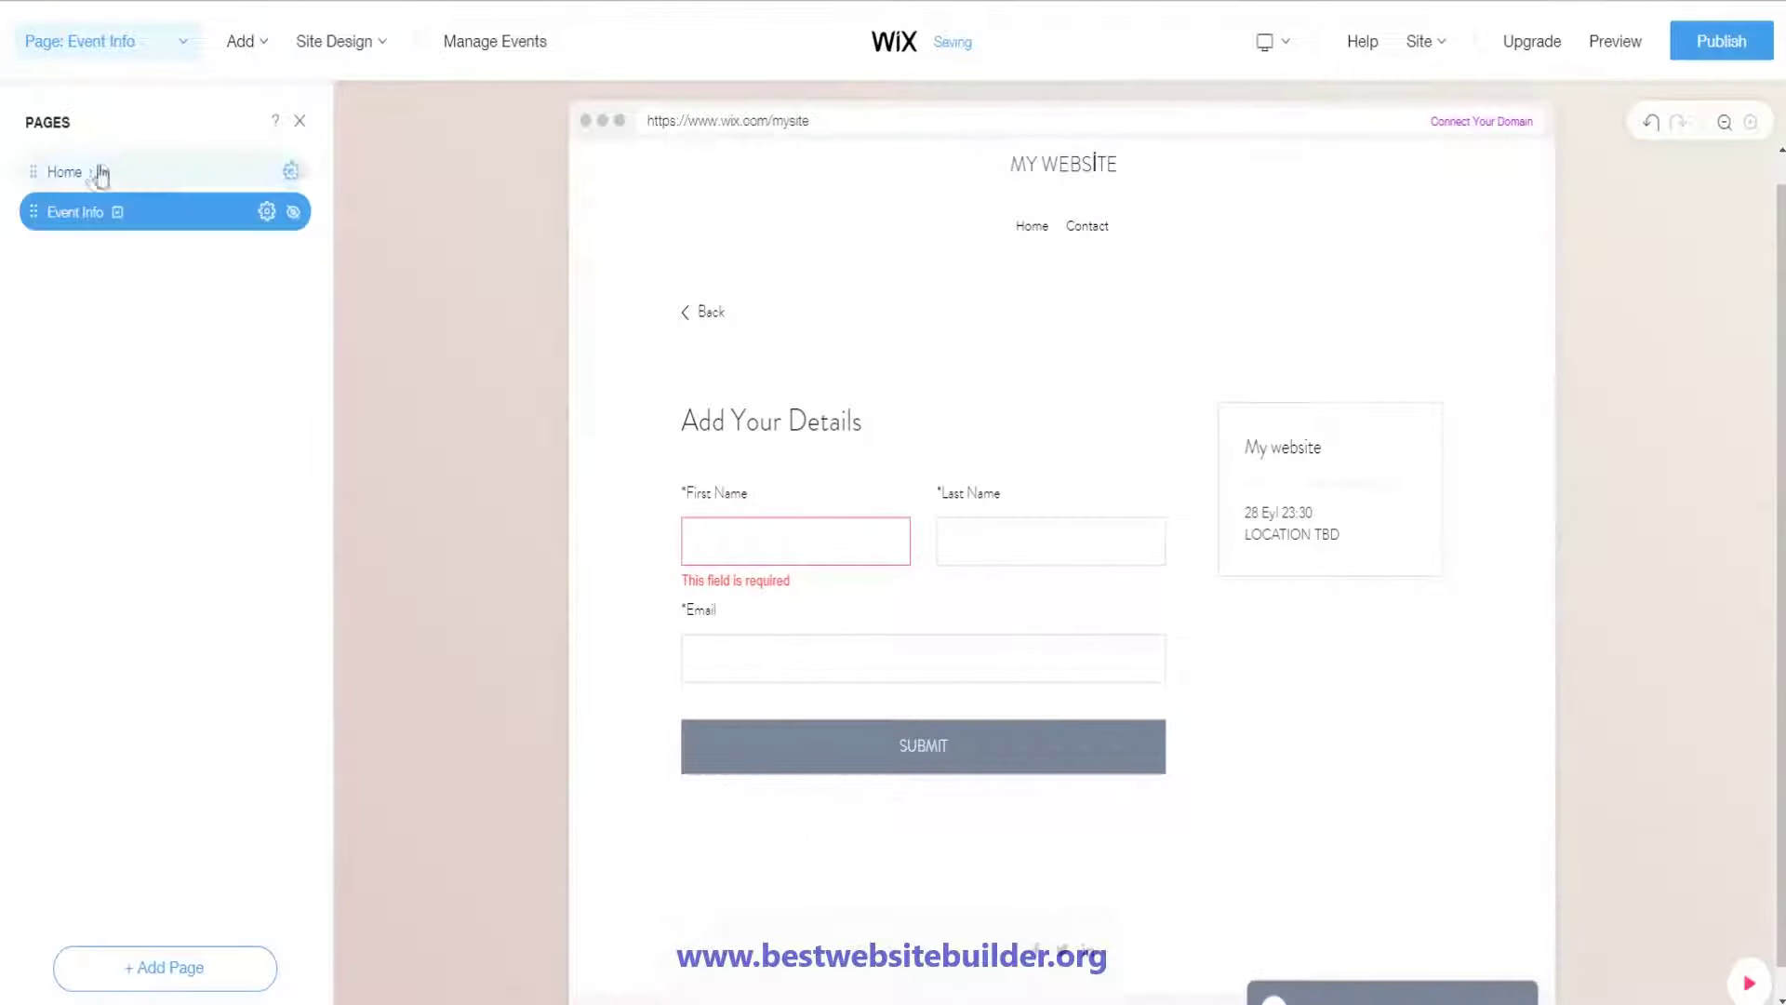
left_click(148, 179)
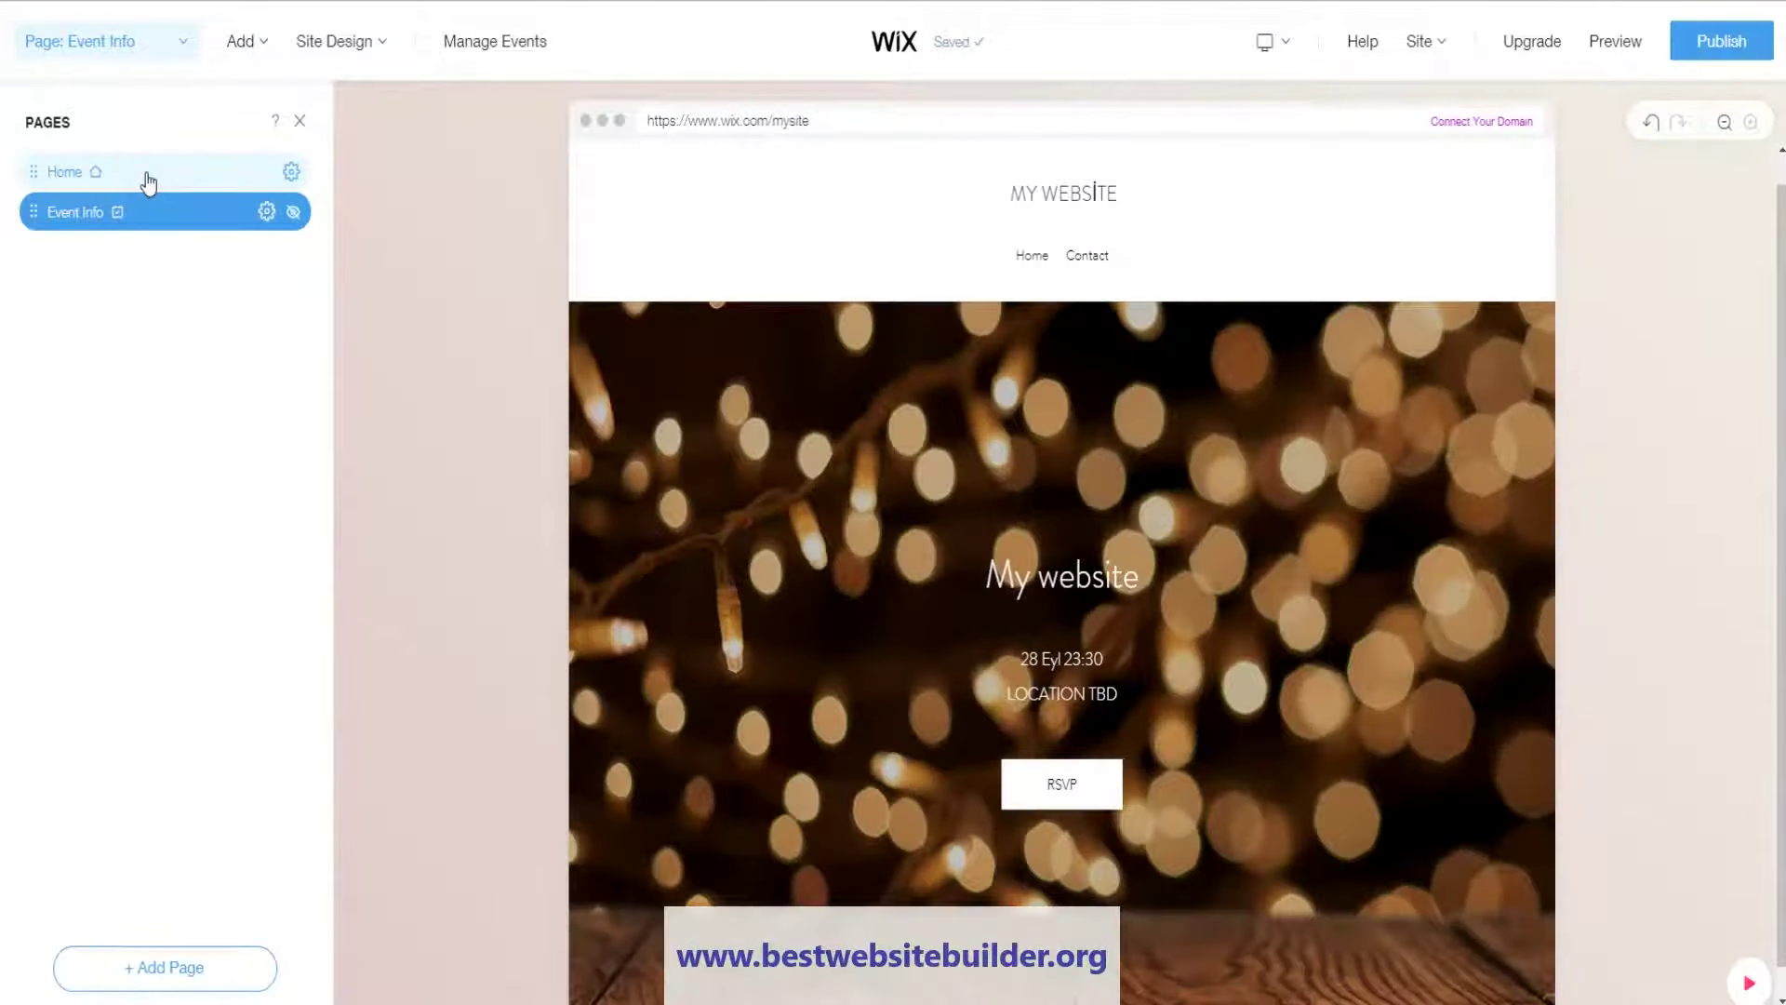
left_click(293, 173)
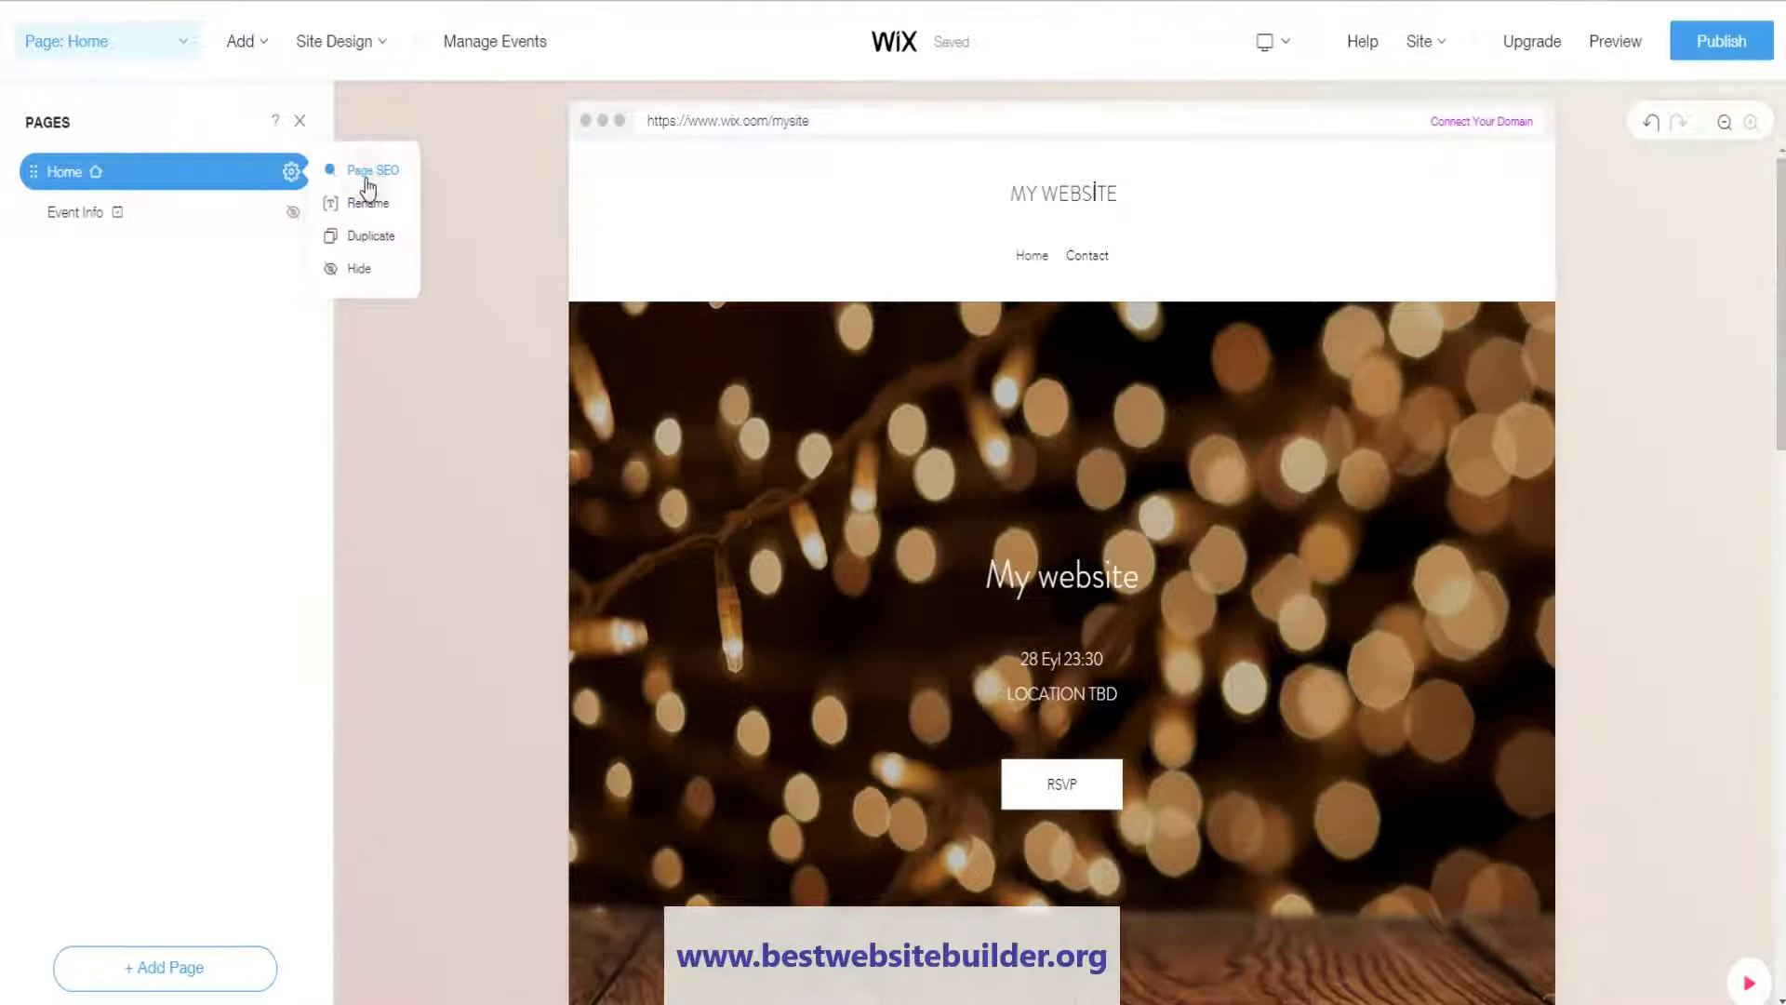
left_click(367, 177)
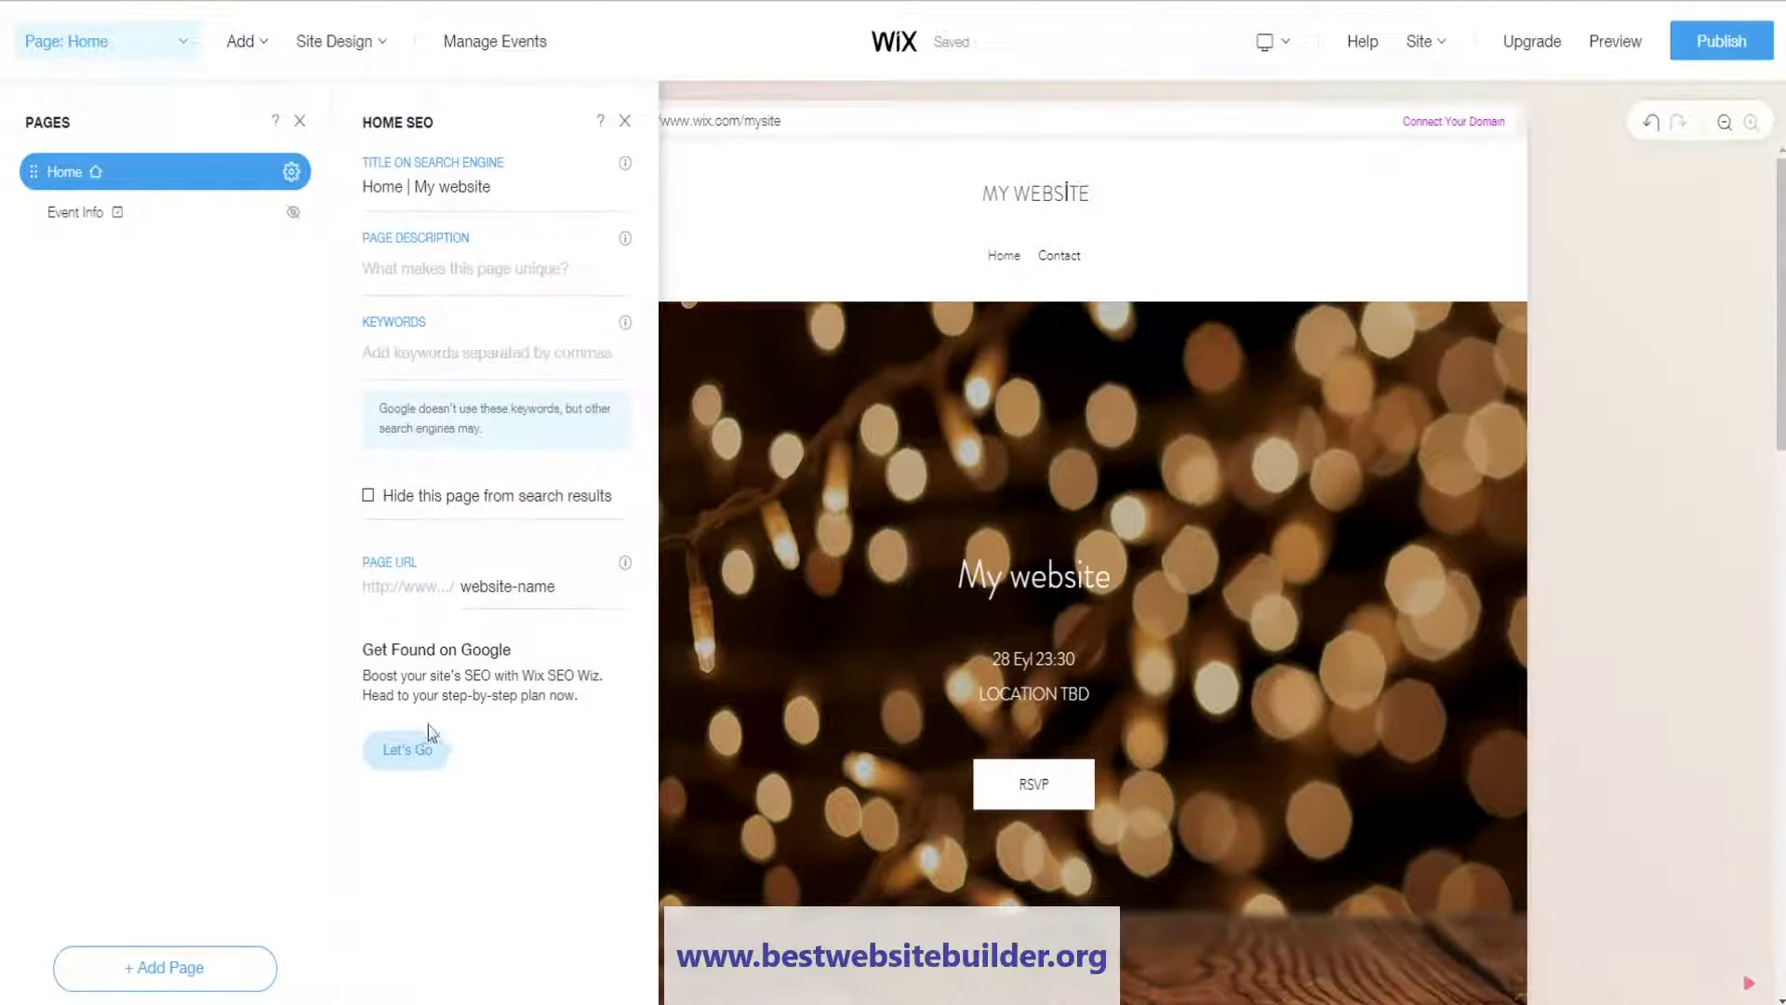
left_click(492, 745)
left_click(427, 755)
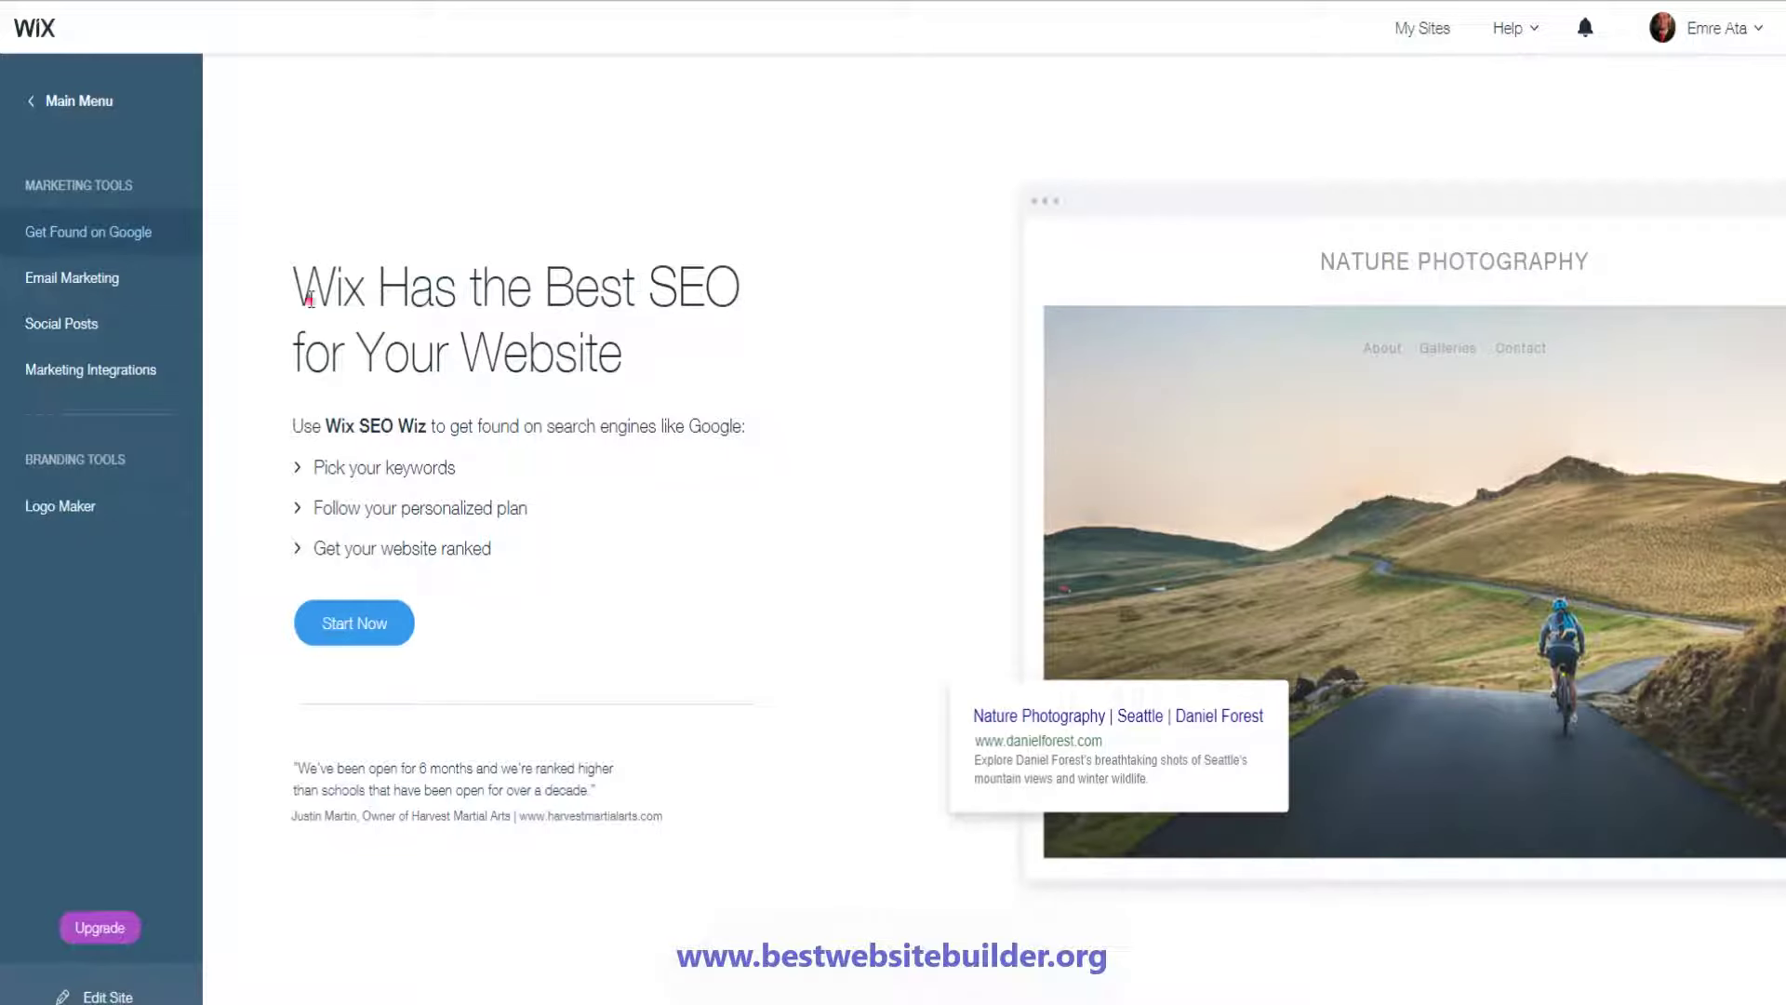
Start the SEO Wiz and accept "My website" as the business or site name, advancing to the business location question
left_click_drag(309, 298, 740, 282)
left_click_drag(320, 341, 637, 346)
left_click(633, 346)
left_click(355, 622)
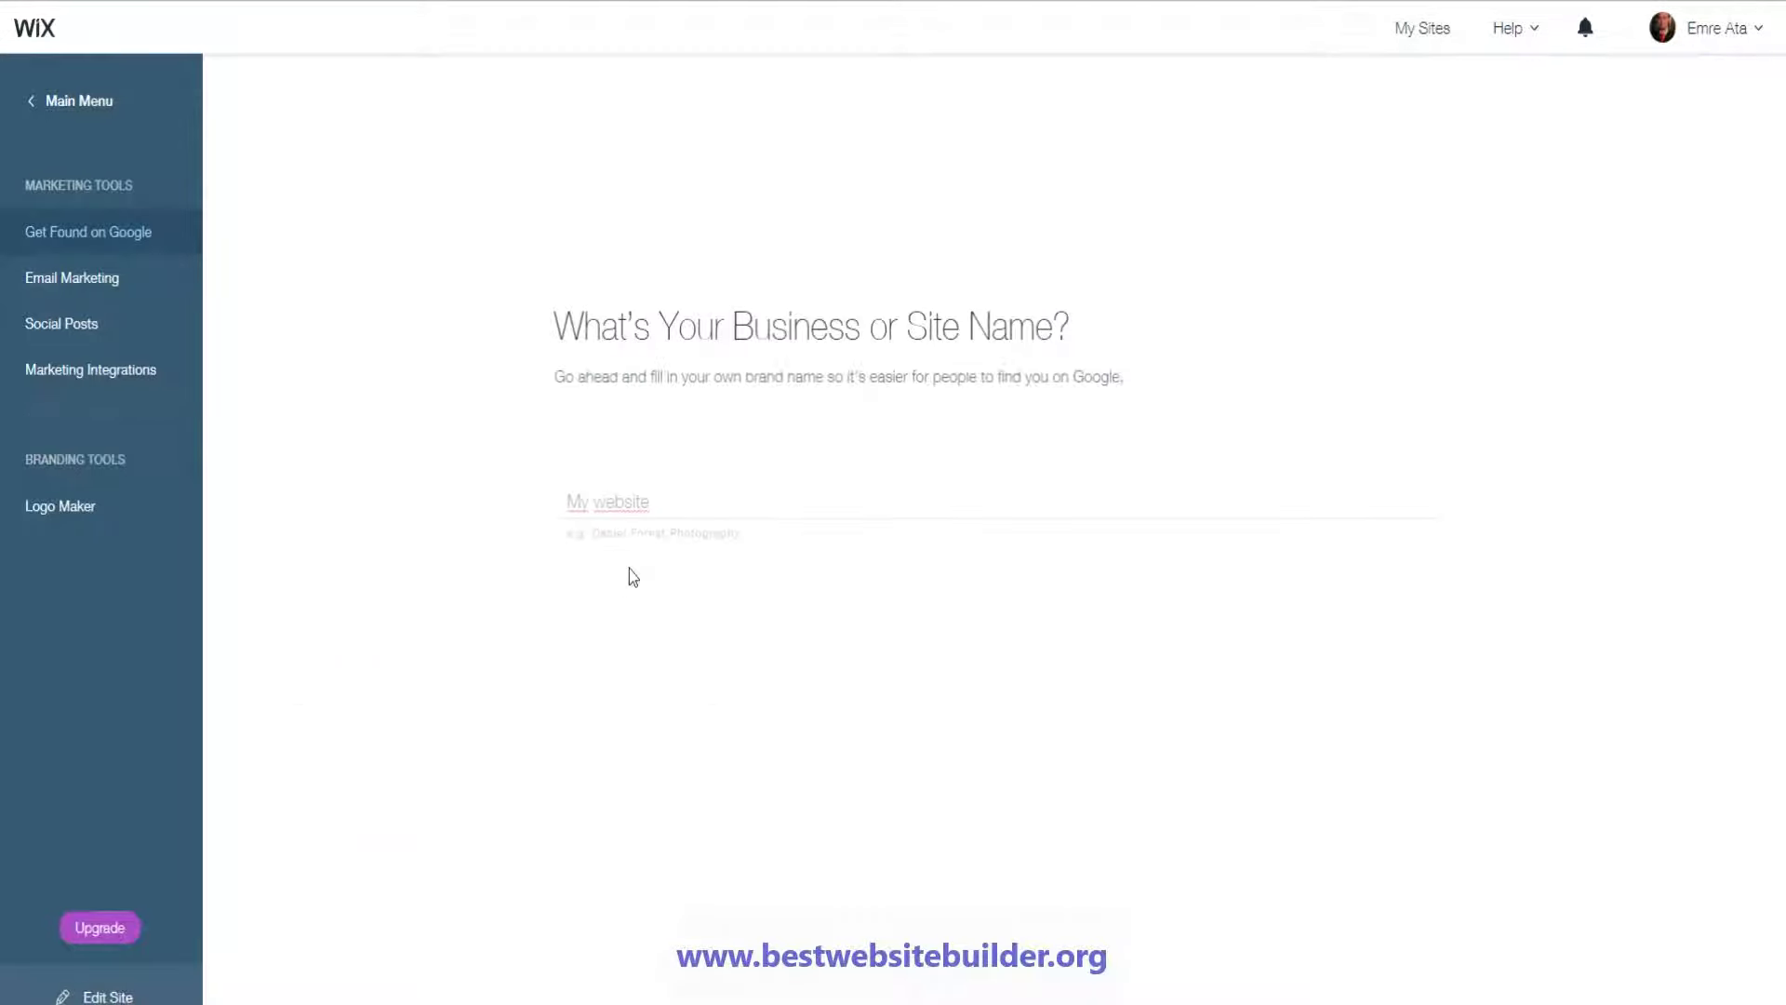
left_click_drag(559, 507, 661, 503)
left_click(1415, 848)
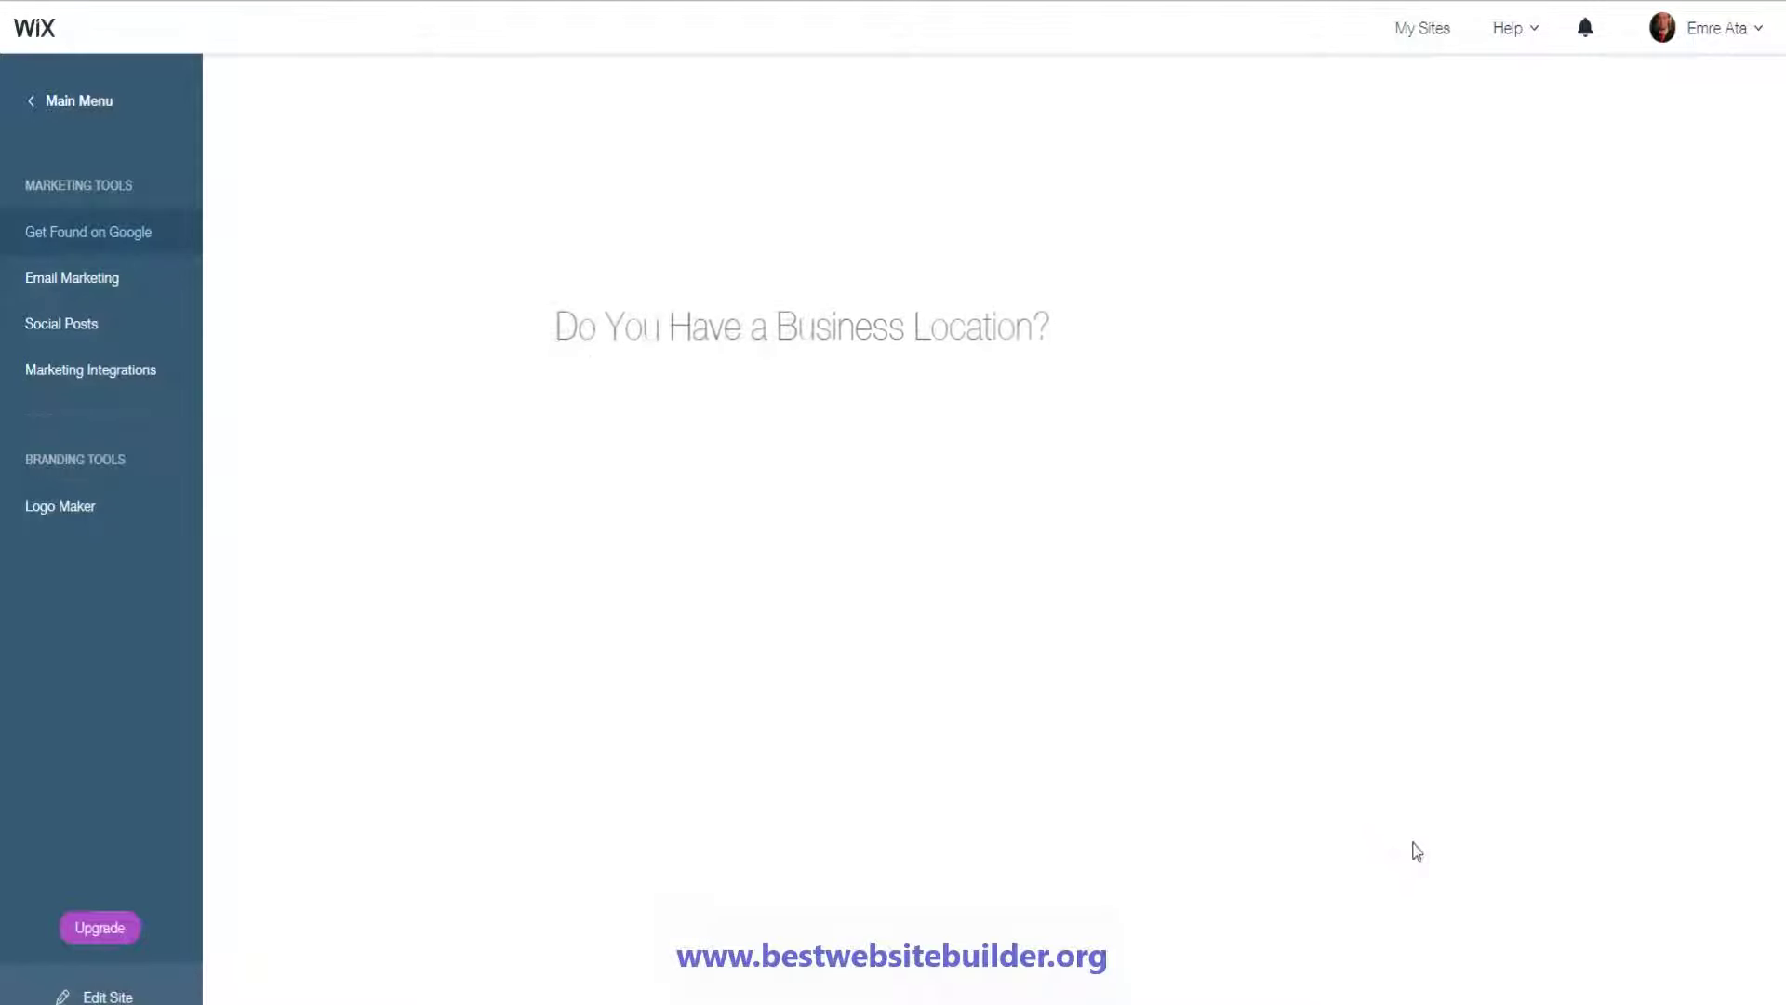
triple_click(1081, 322)
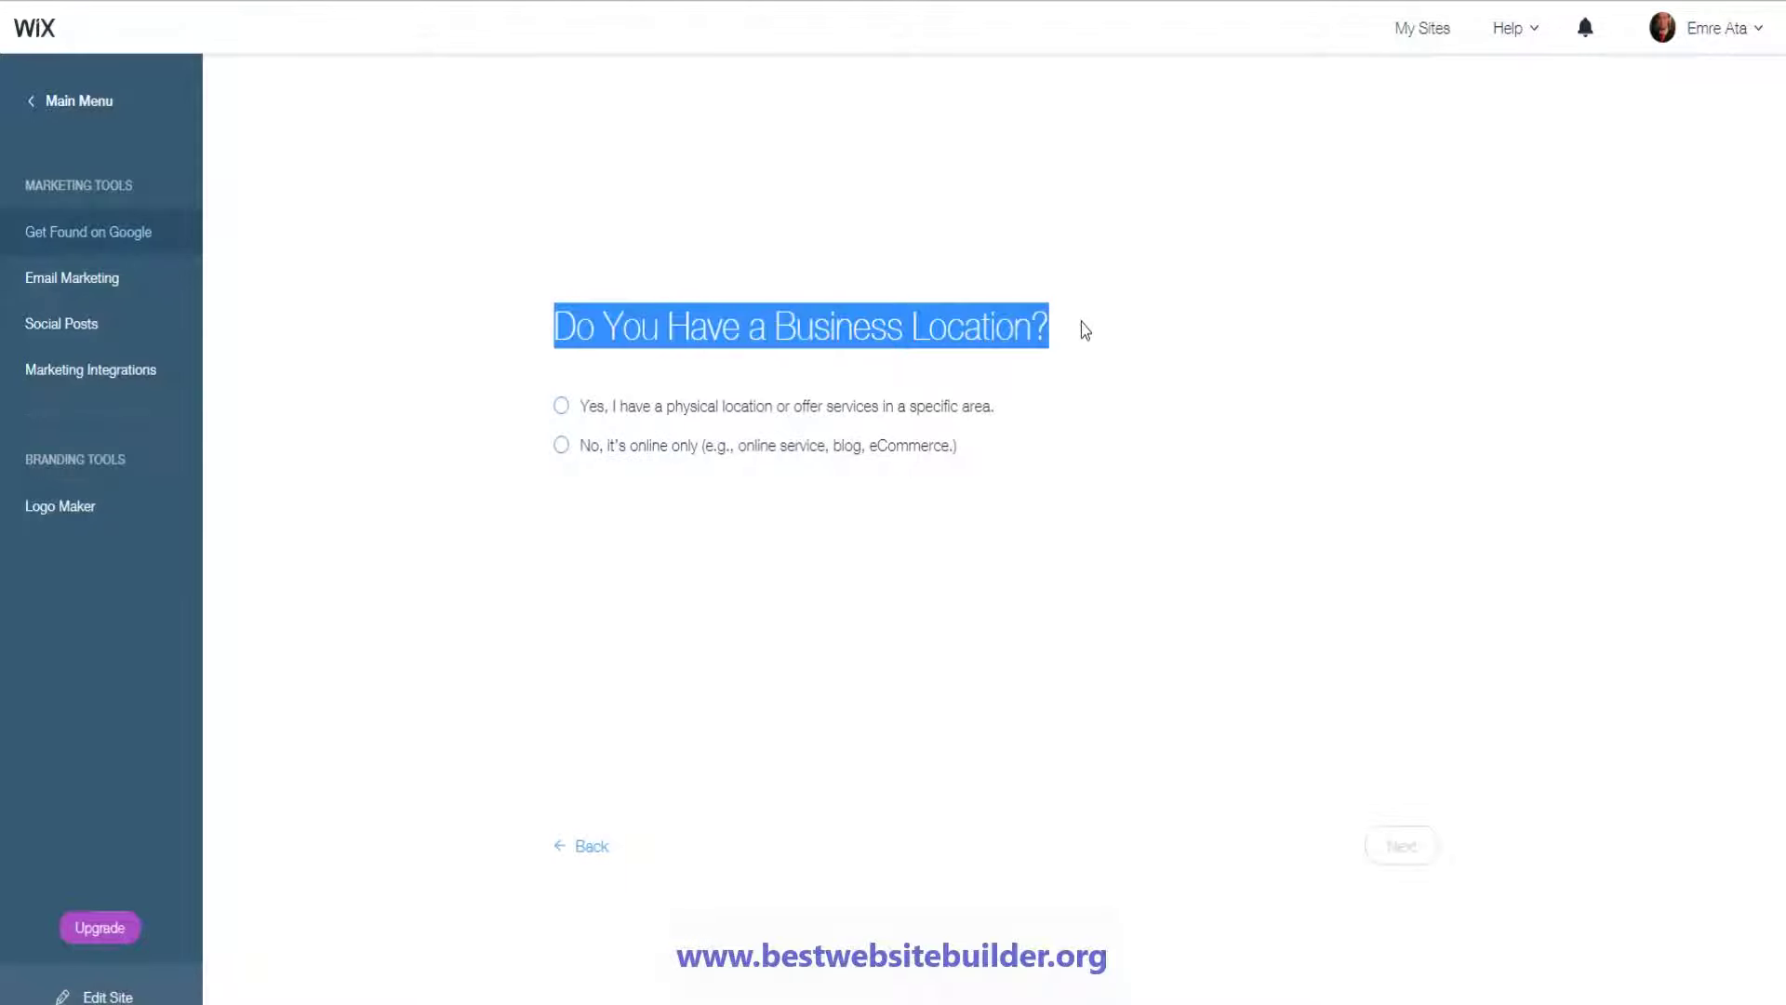
Answer the business location question with the online-only option and continue to the search keywords question
left_click(1081, 321)
left_click(734, 411)
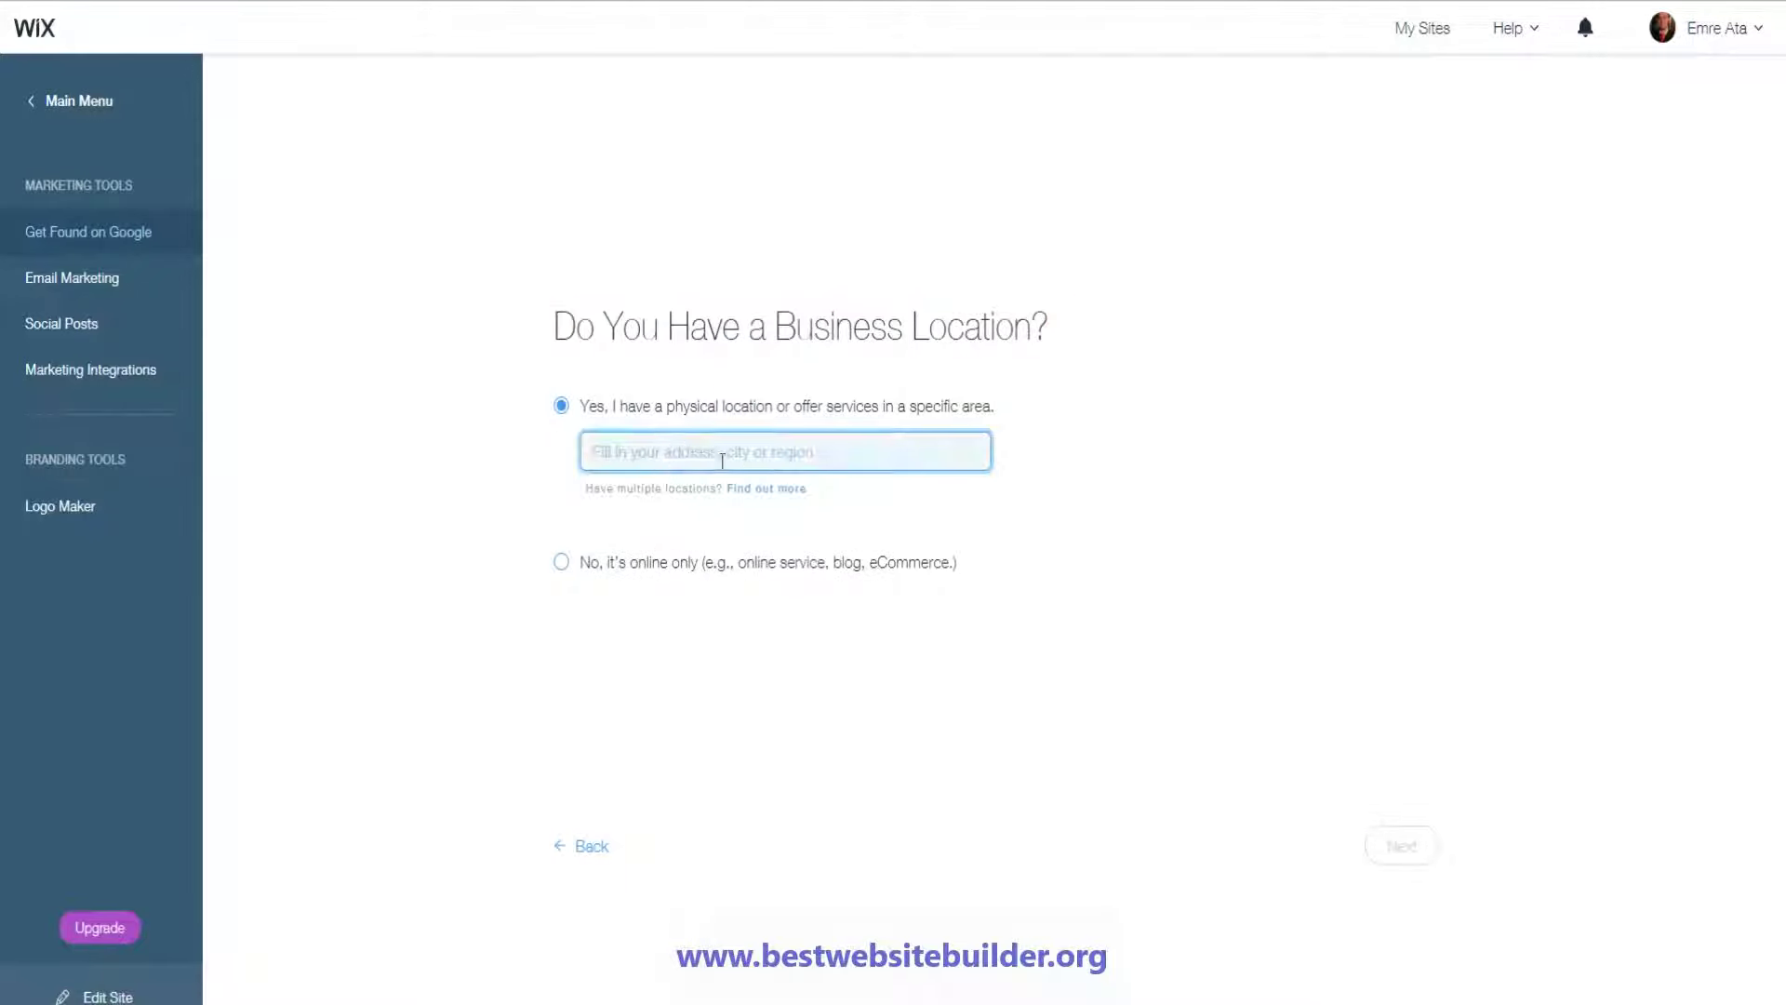
left_click(645, 564)
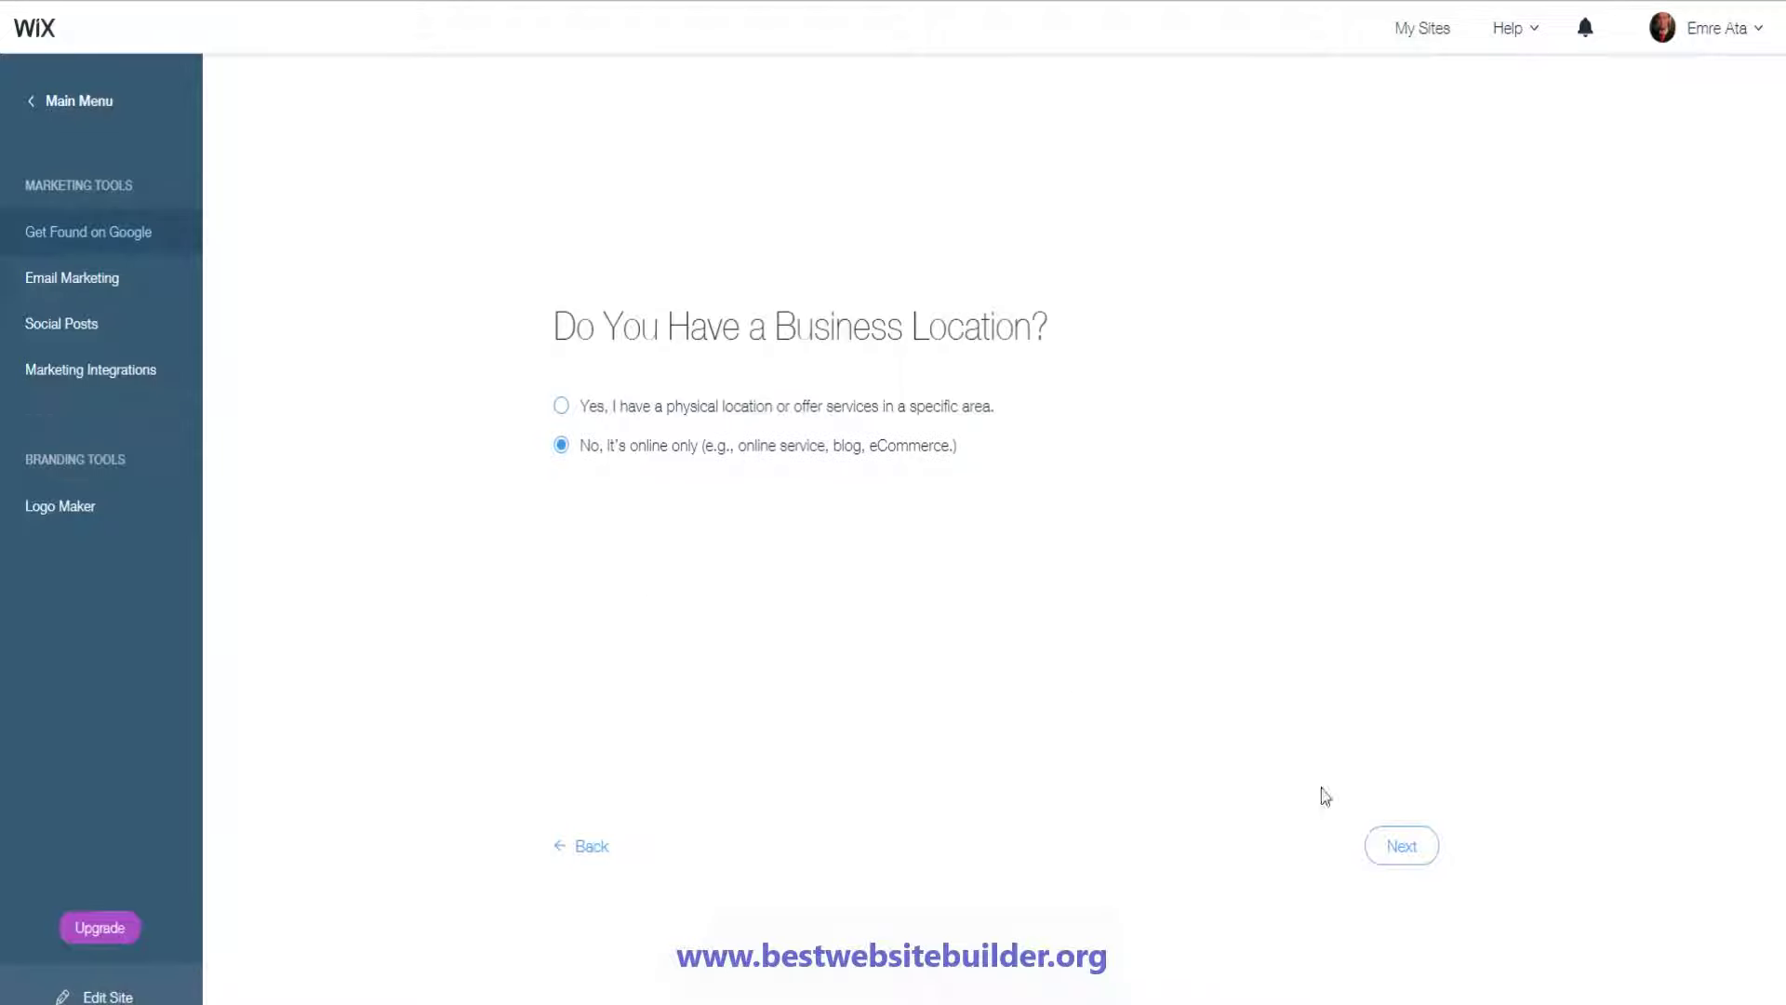
left_click(1399, 845)
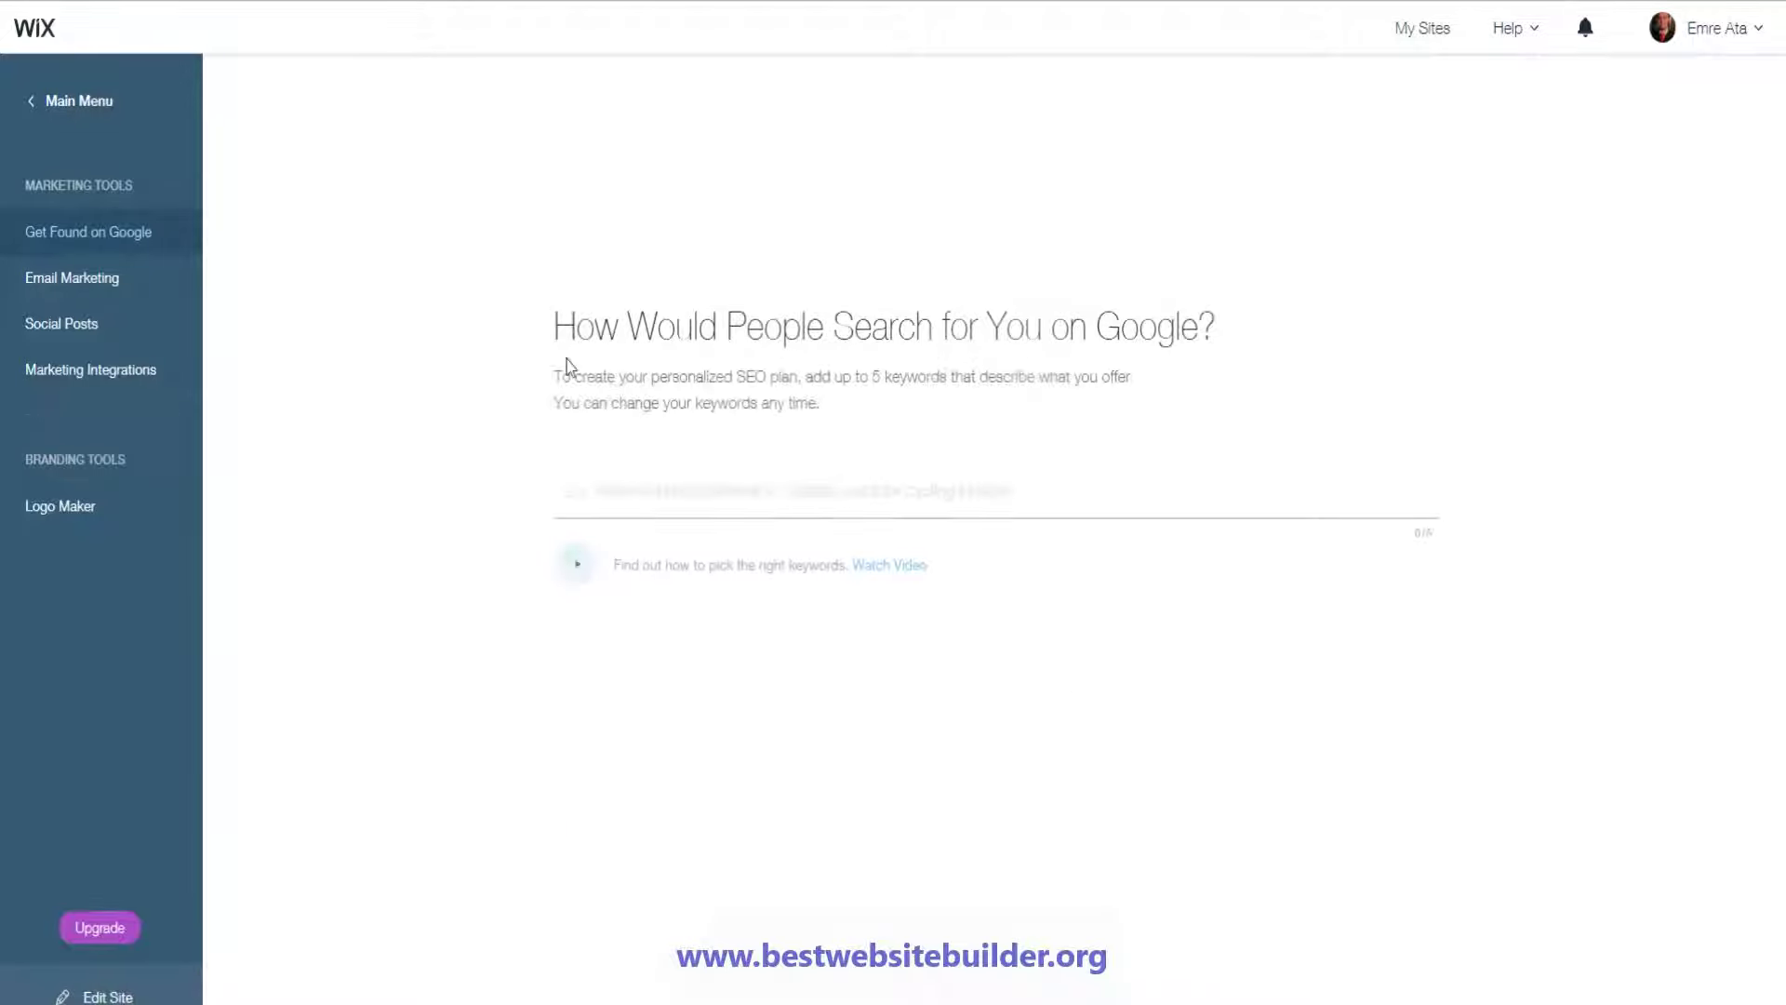
Add "Events", "website name", "keywords" and "another keywords" as the site's Google search keywords
left_click_drag(552, 328, 1237, 331)
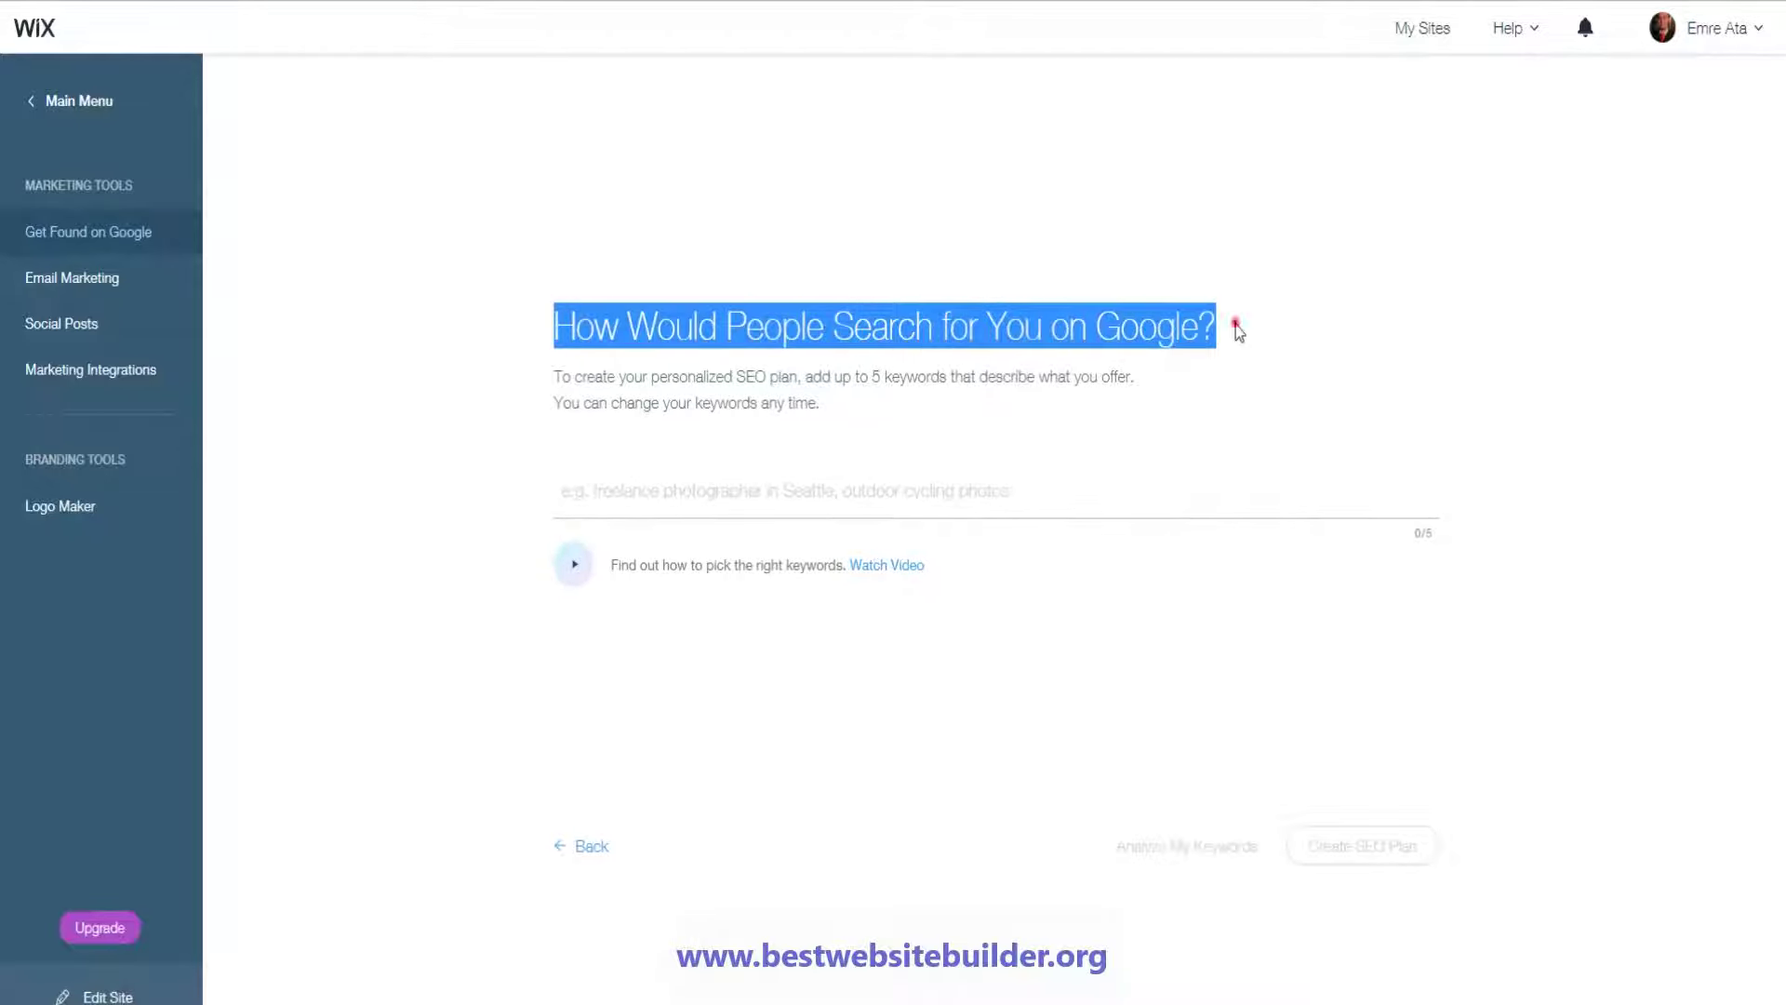
left_click(1238, 332)
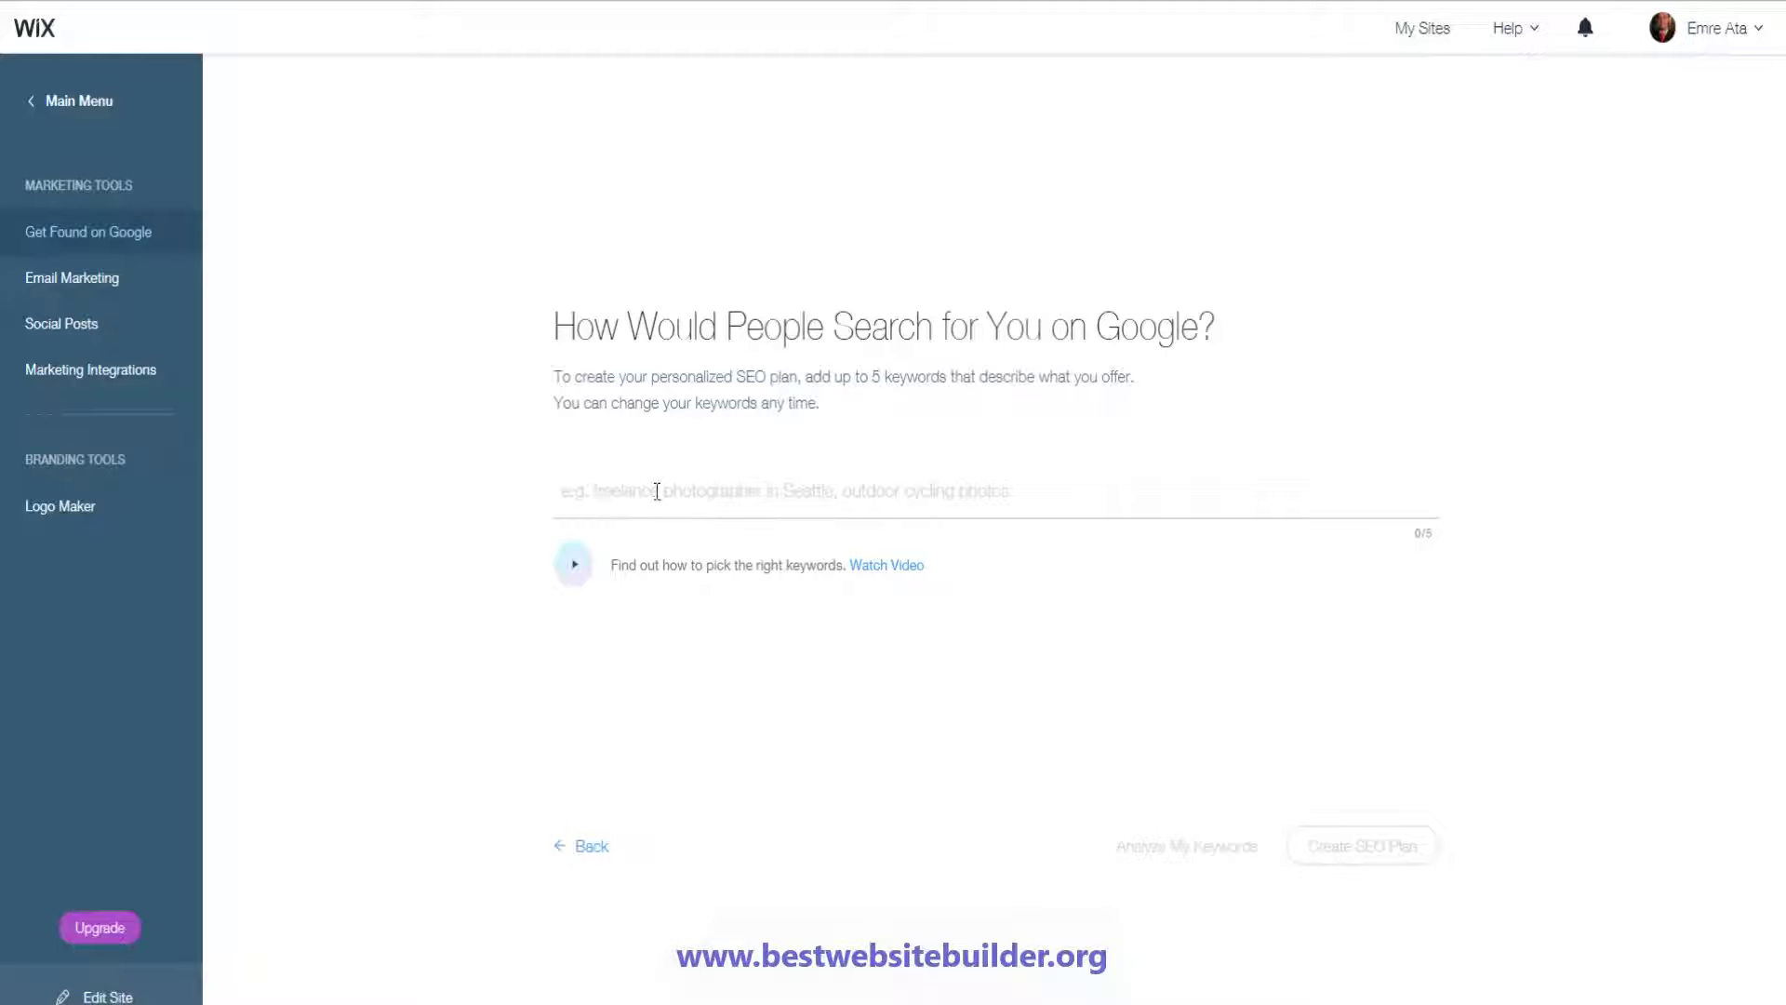
left_click(985, 491)
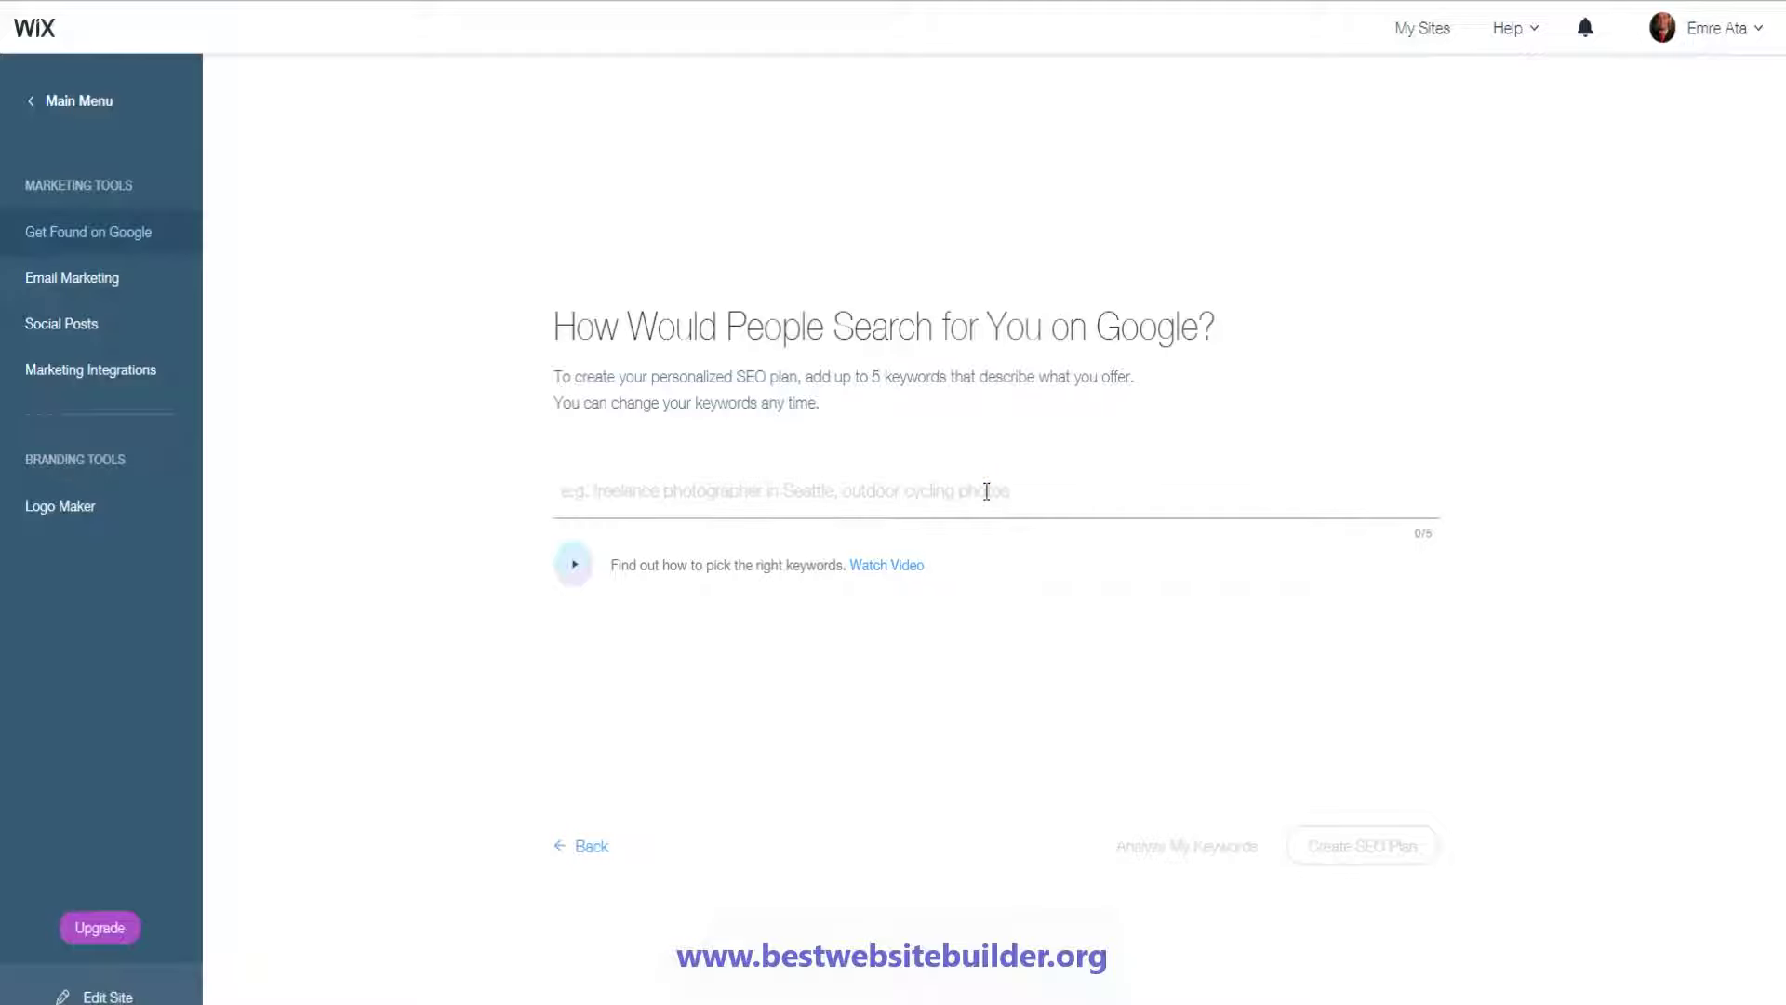
type("Events")
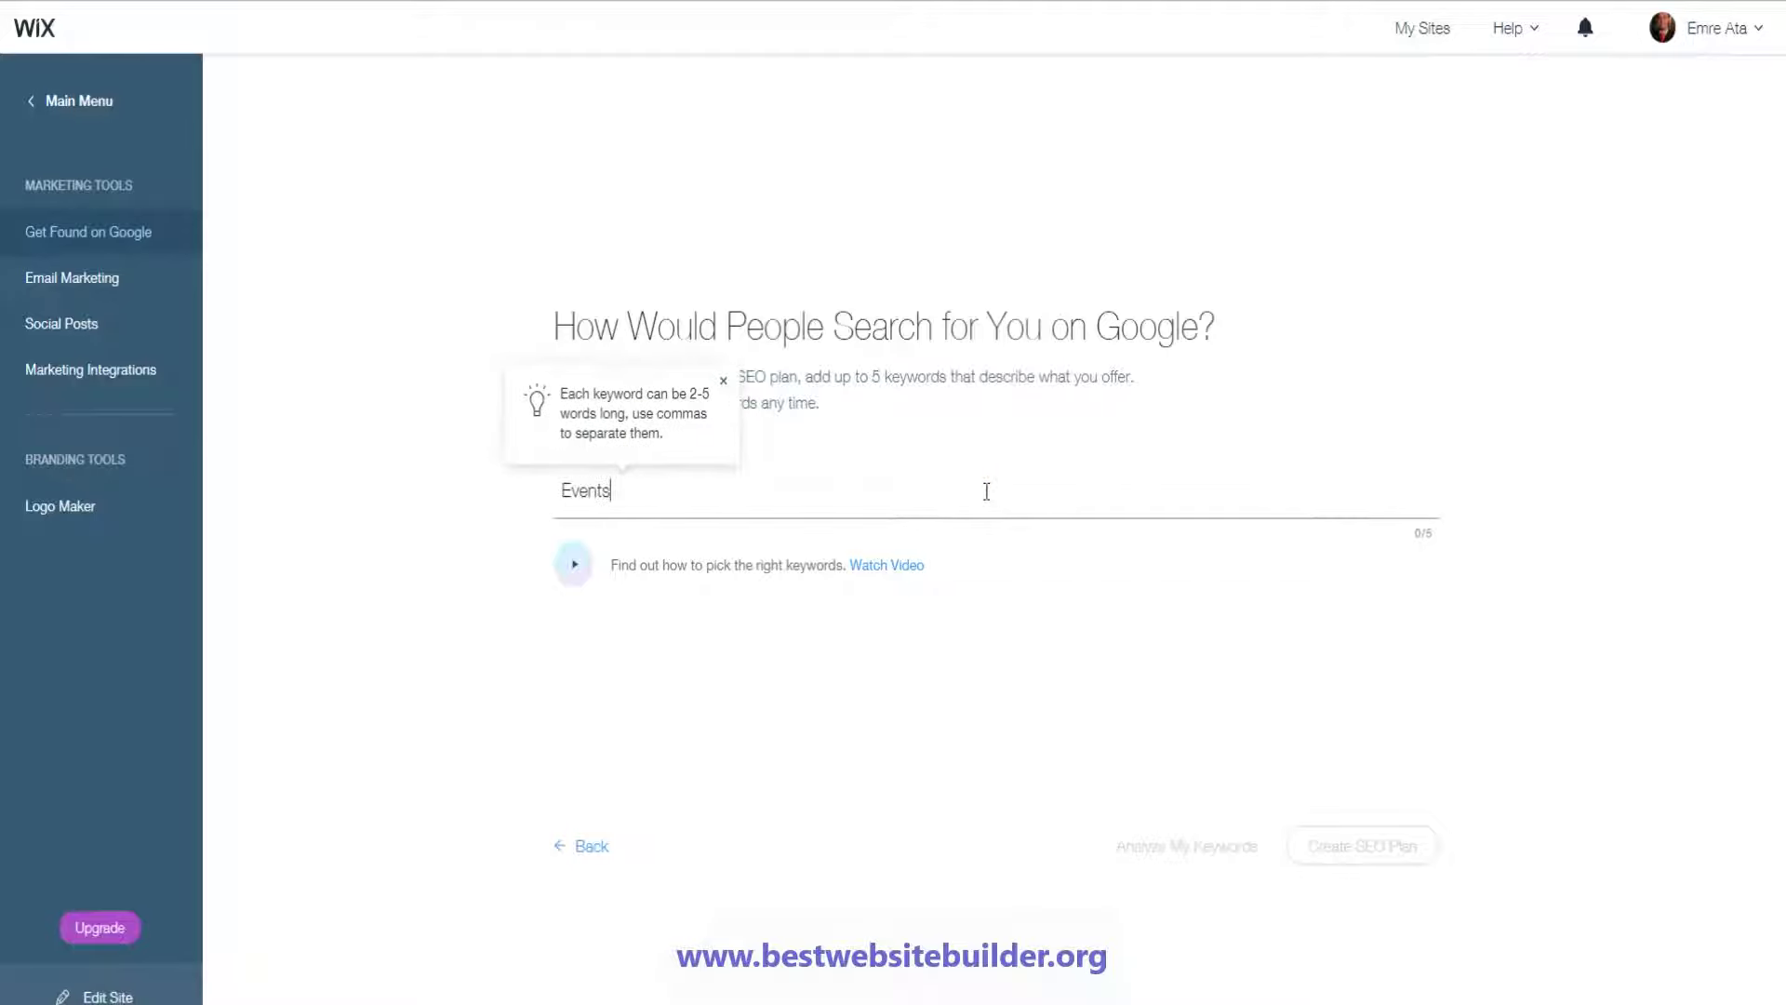
key("Return")
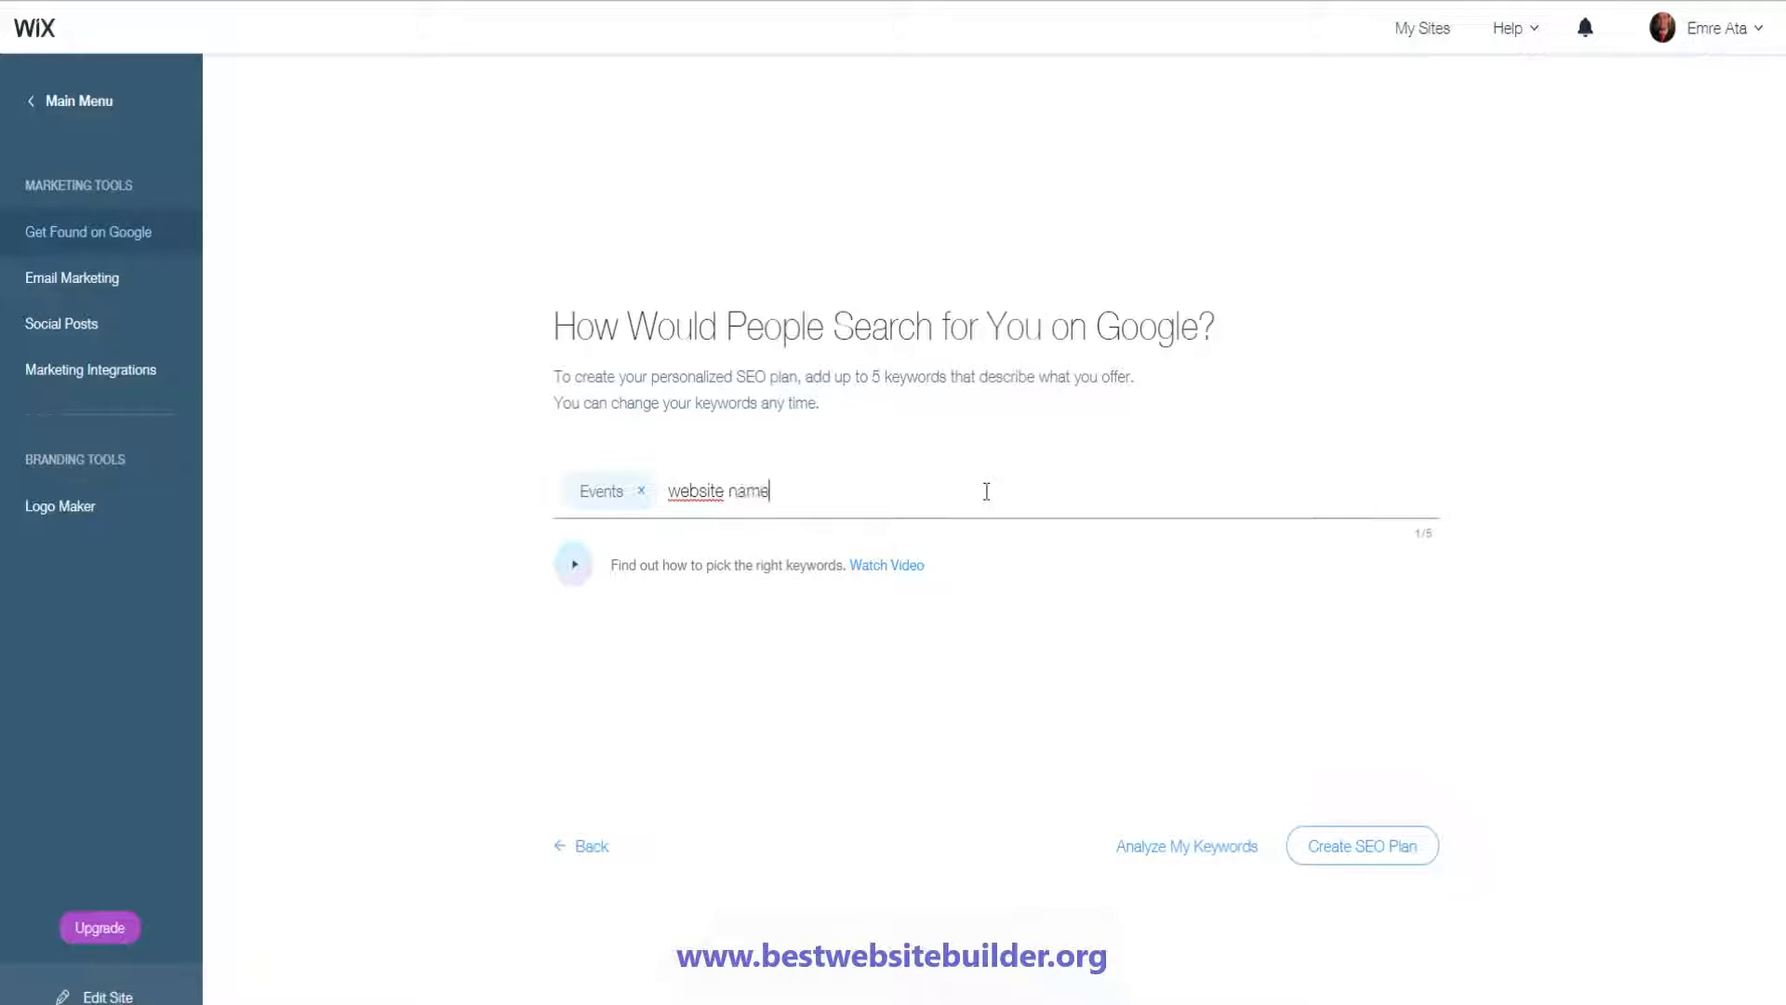
key("Return")
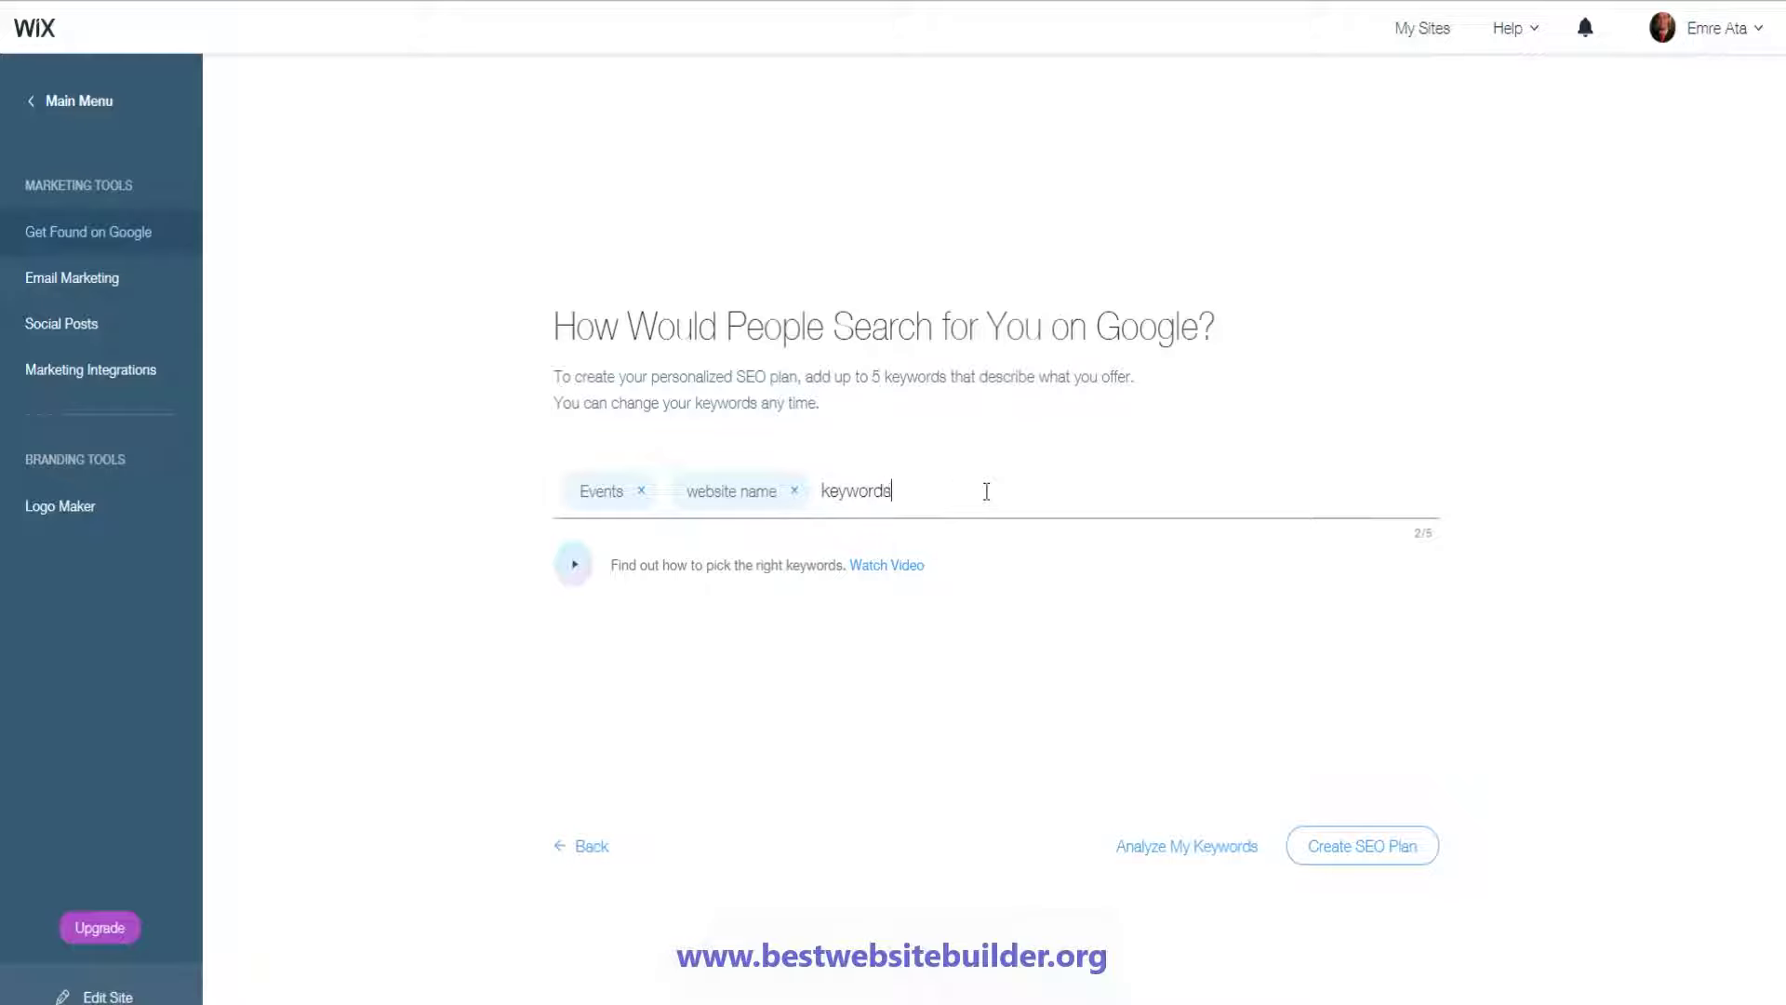
key("Return")
type("another k")
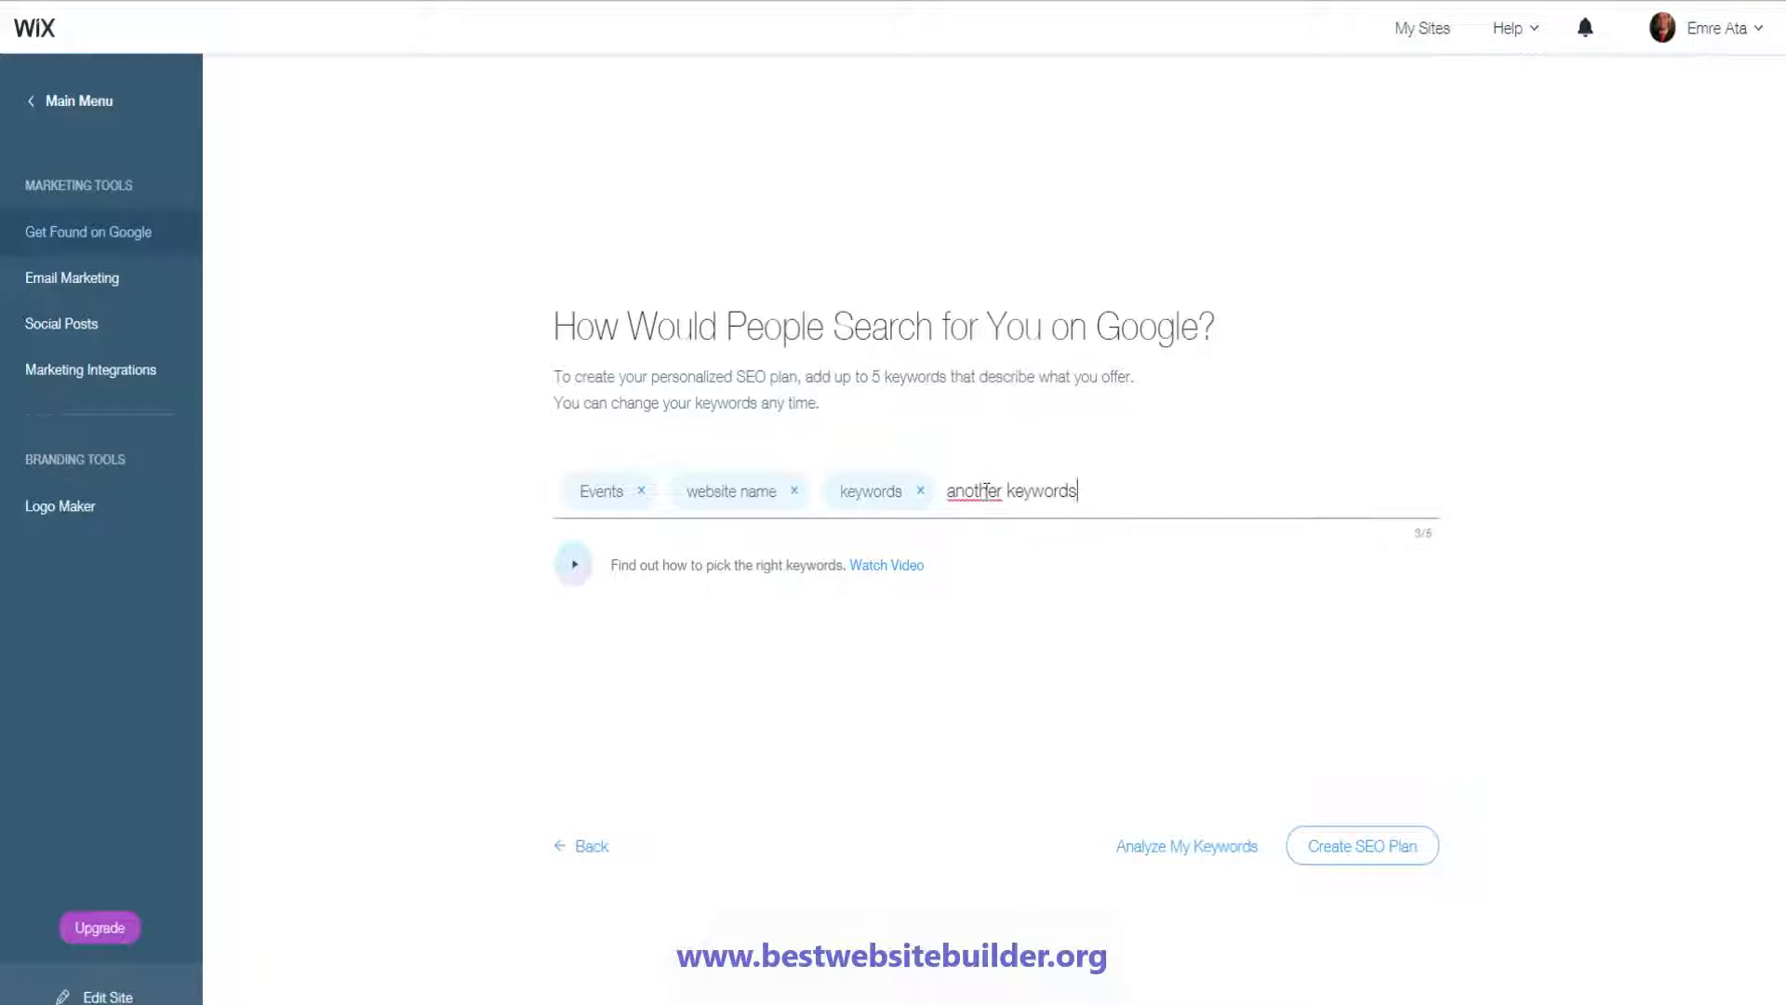
key("Return")
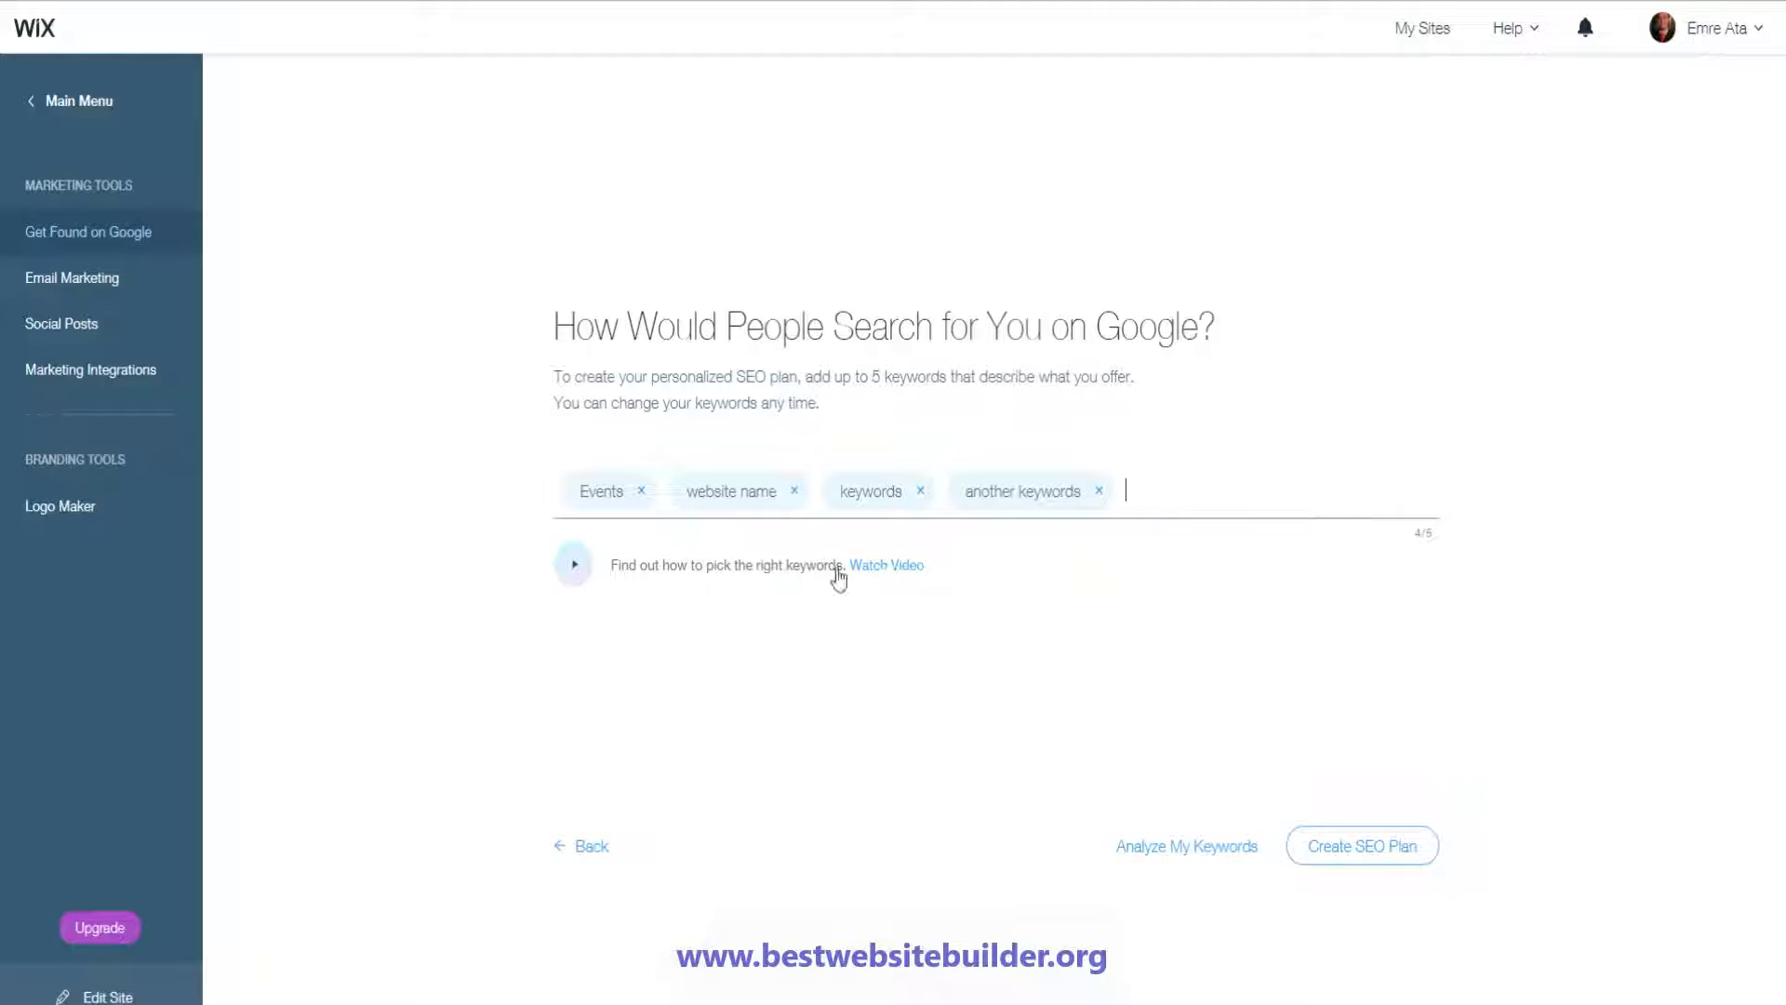
Create the SEO plan from the entered keywords and go to the plan
left_click_drag(801, 565, 621, 567)
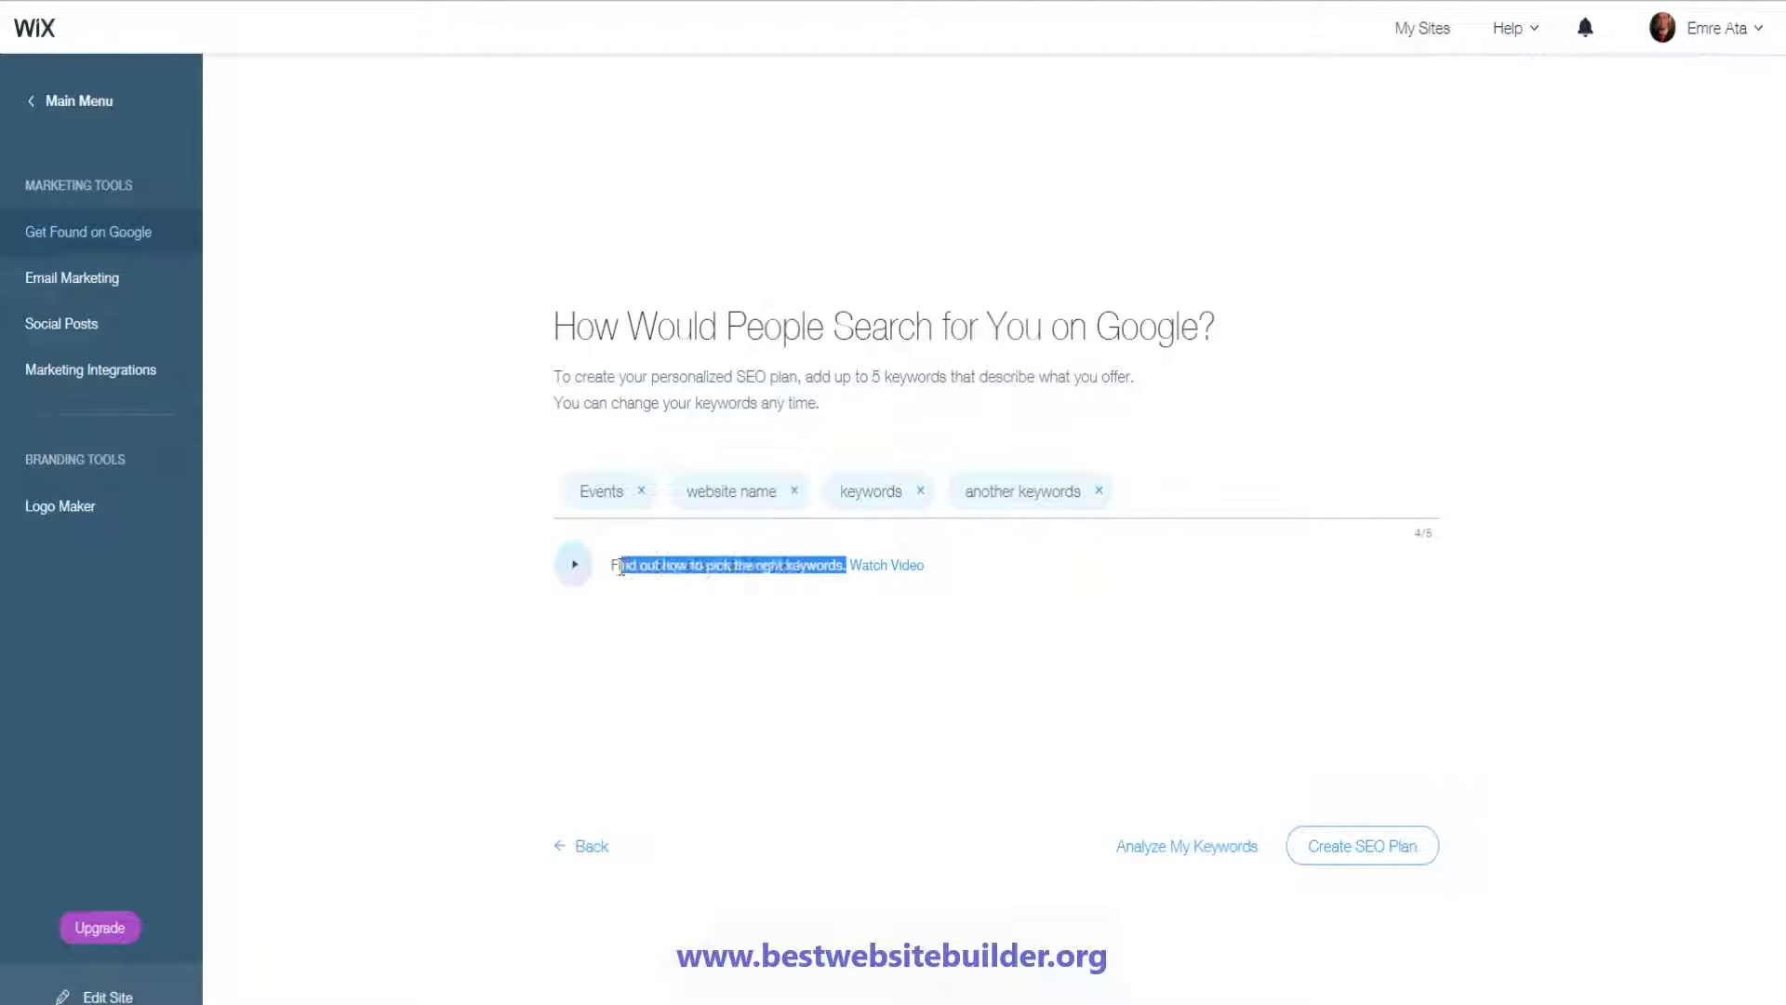
left_click(634, 591)
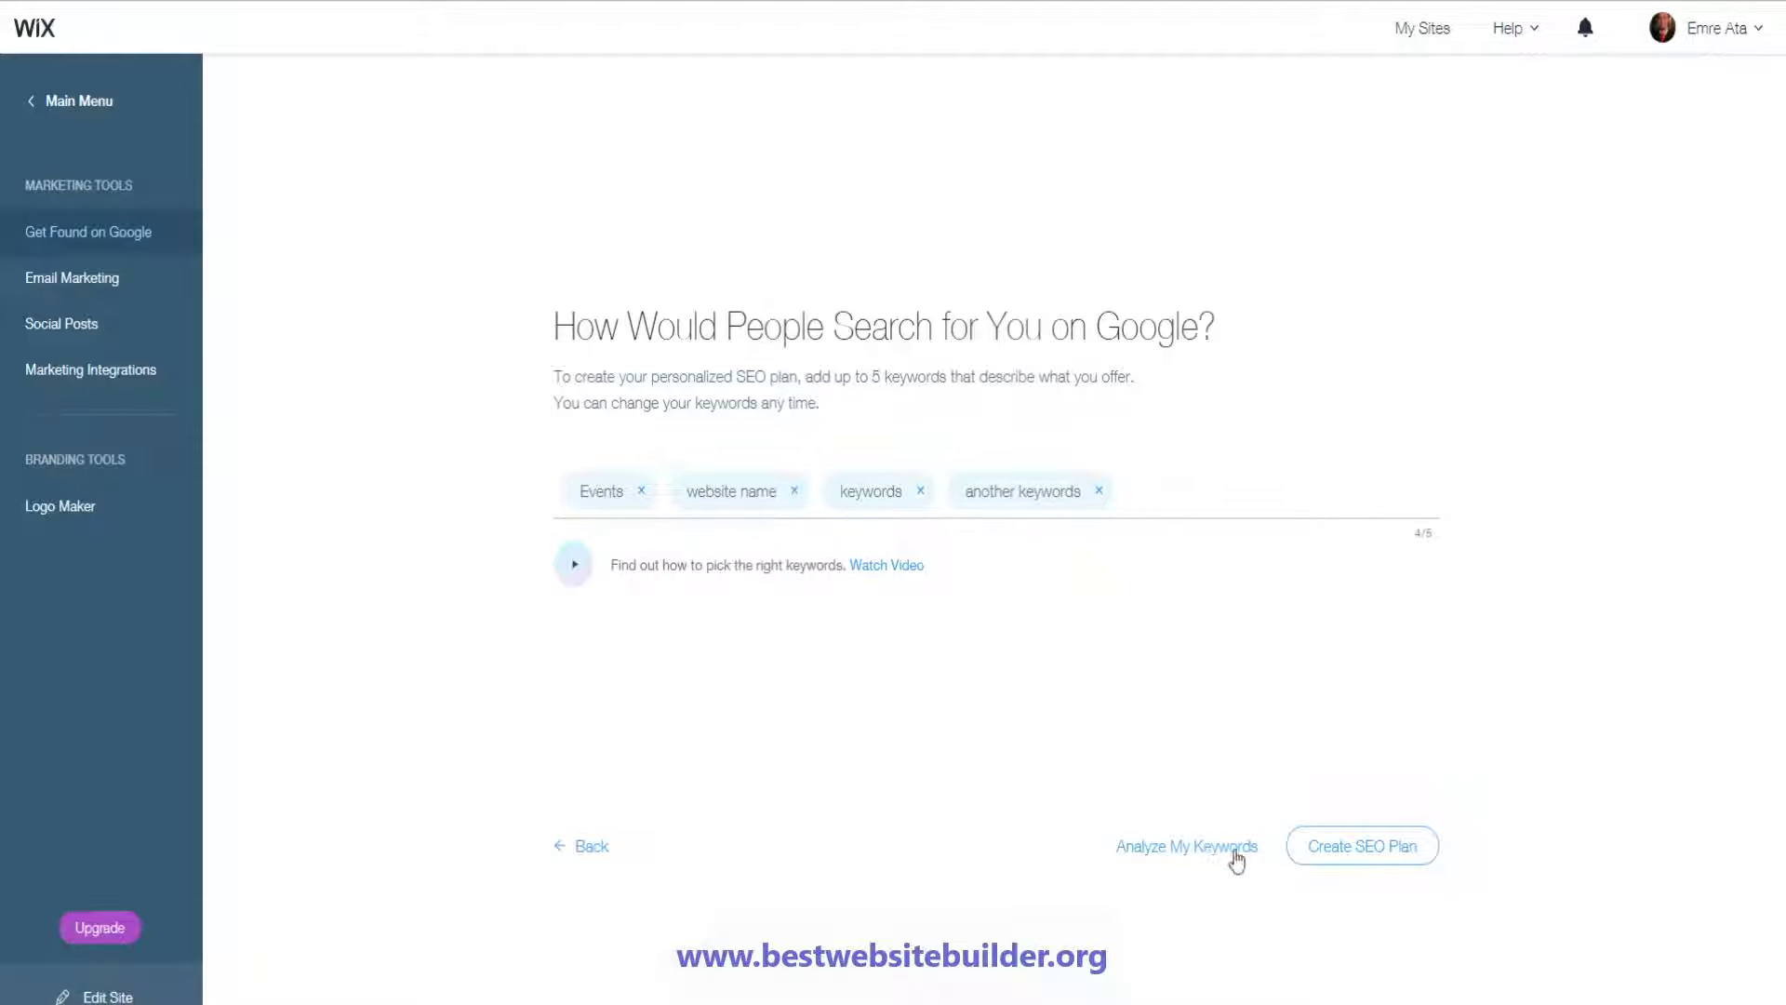
left_click(1388, 846)
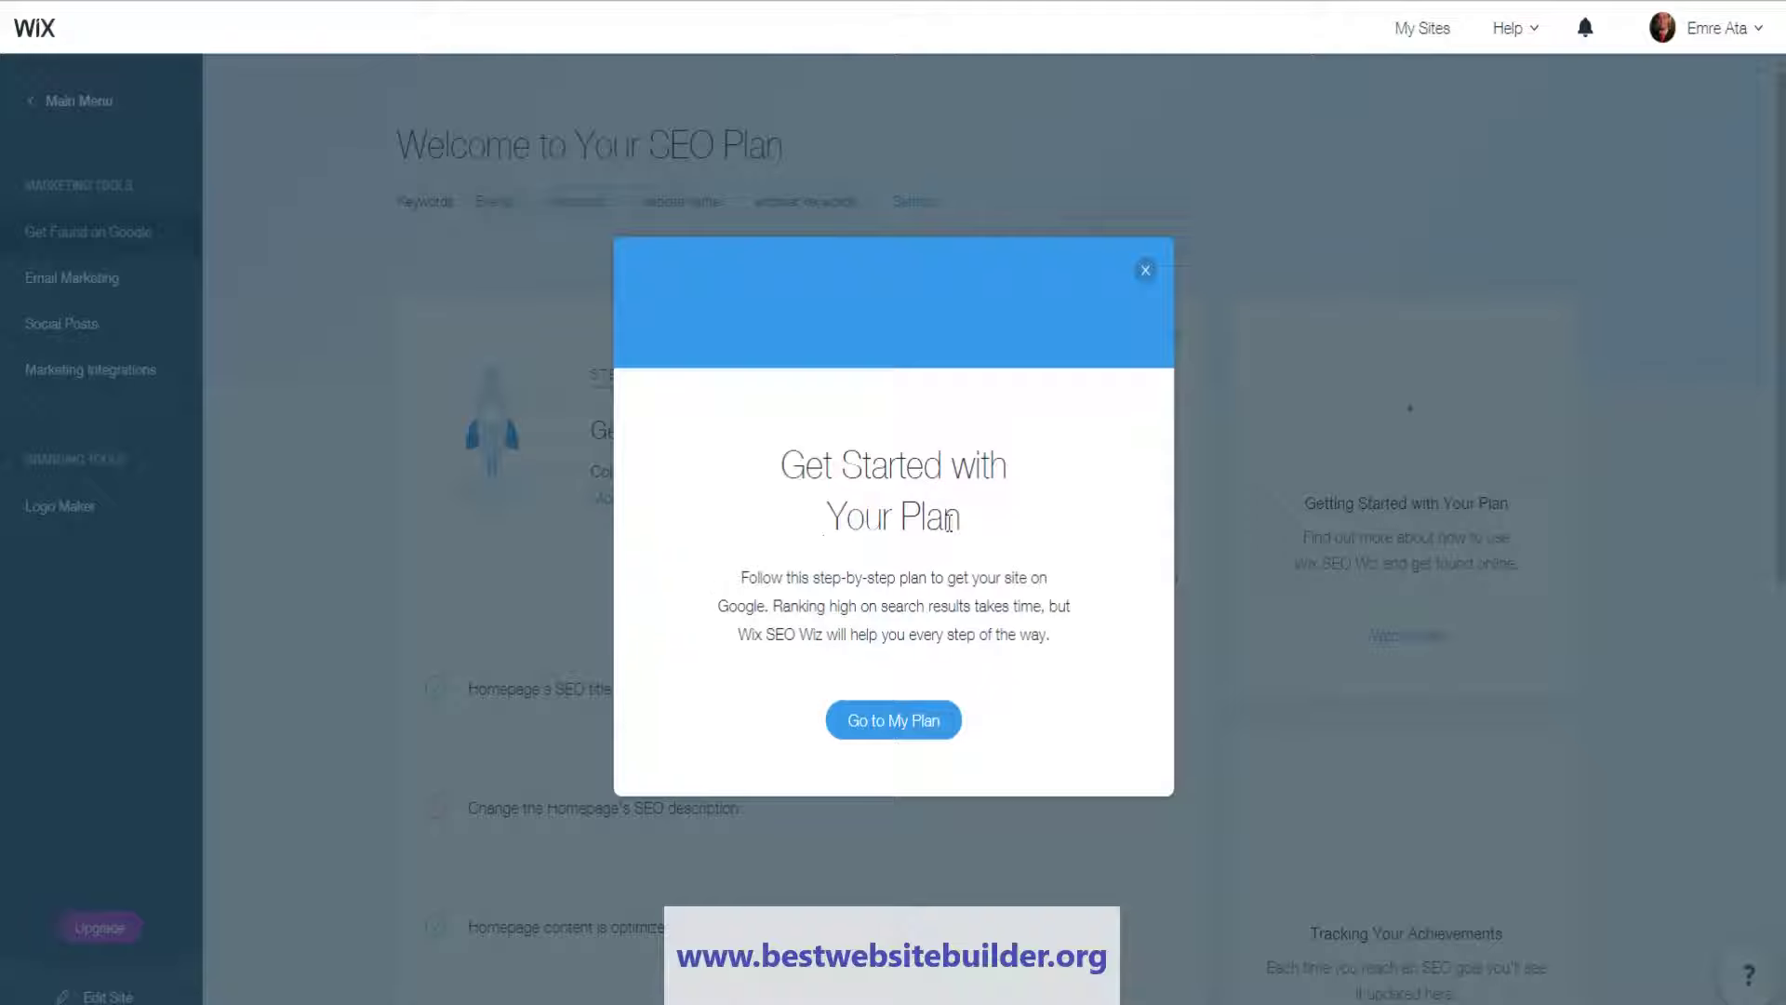
left_click(888, 728)
Review the plan's checklist for getting the site listed on Google, including the requirements for the homepage's SEO description
scroll(1079, 470, "down", 1)
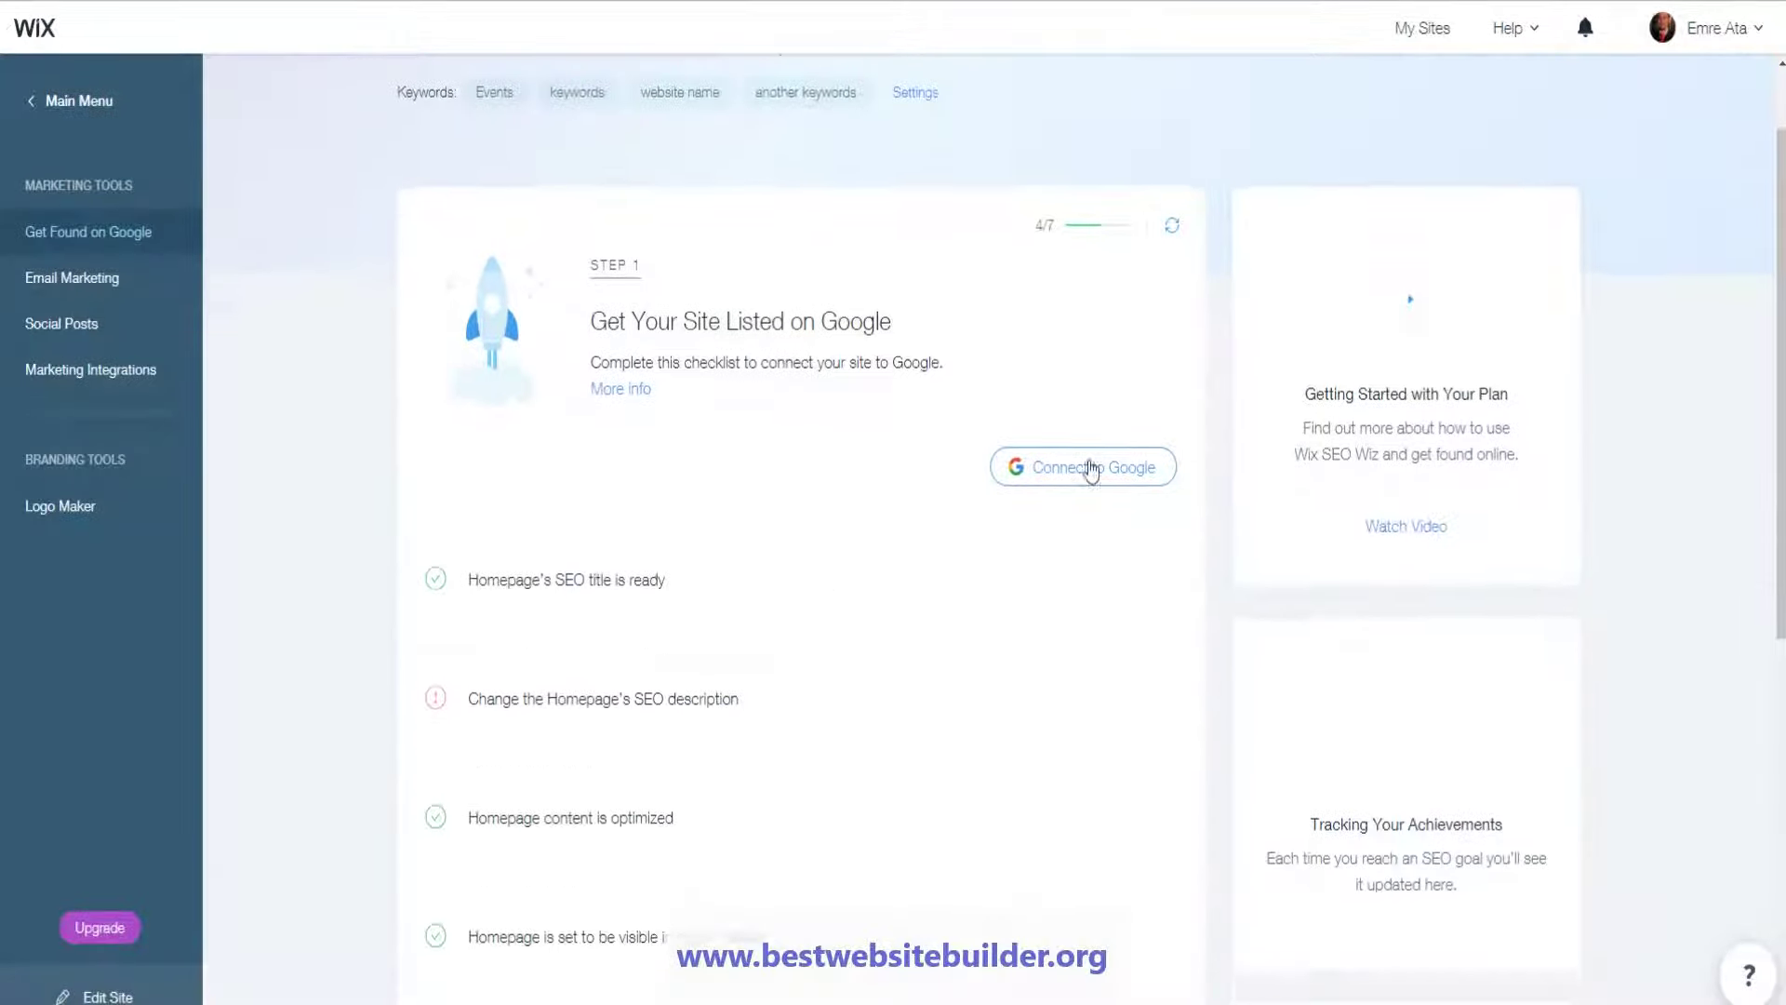
double_click(1070, 468)
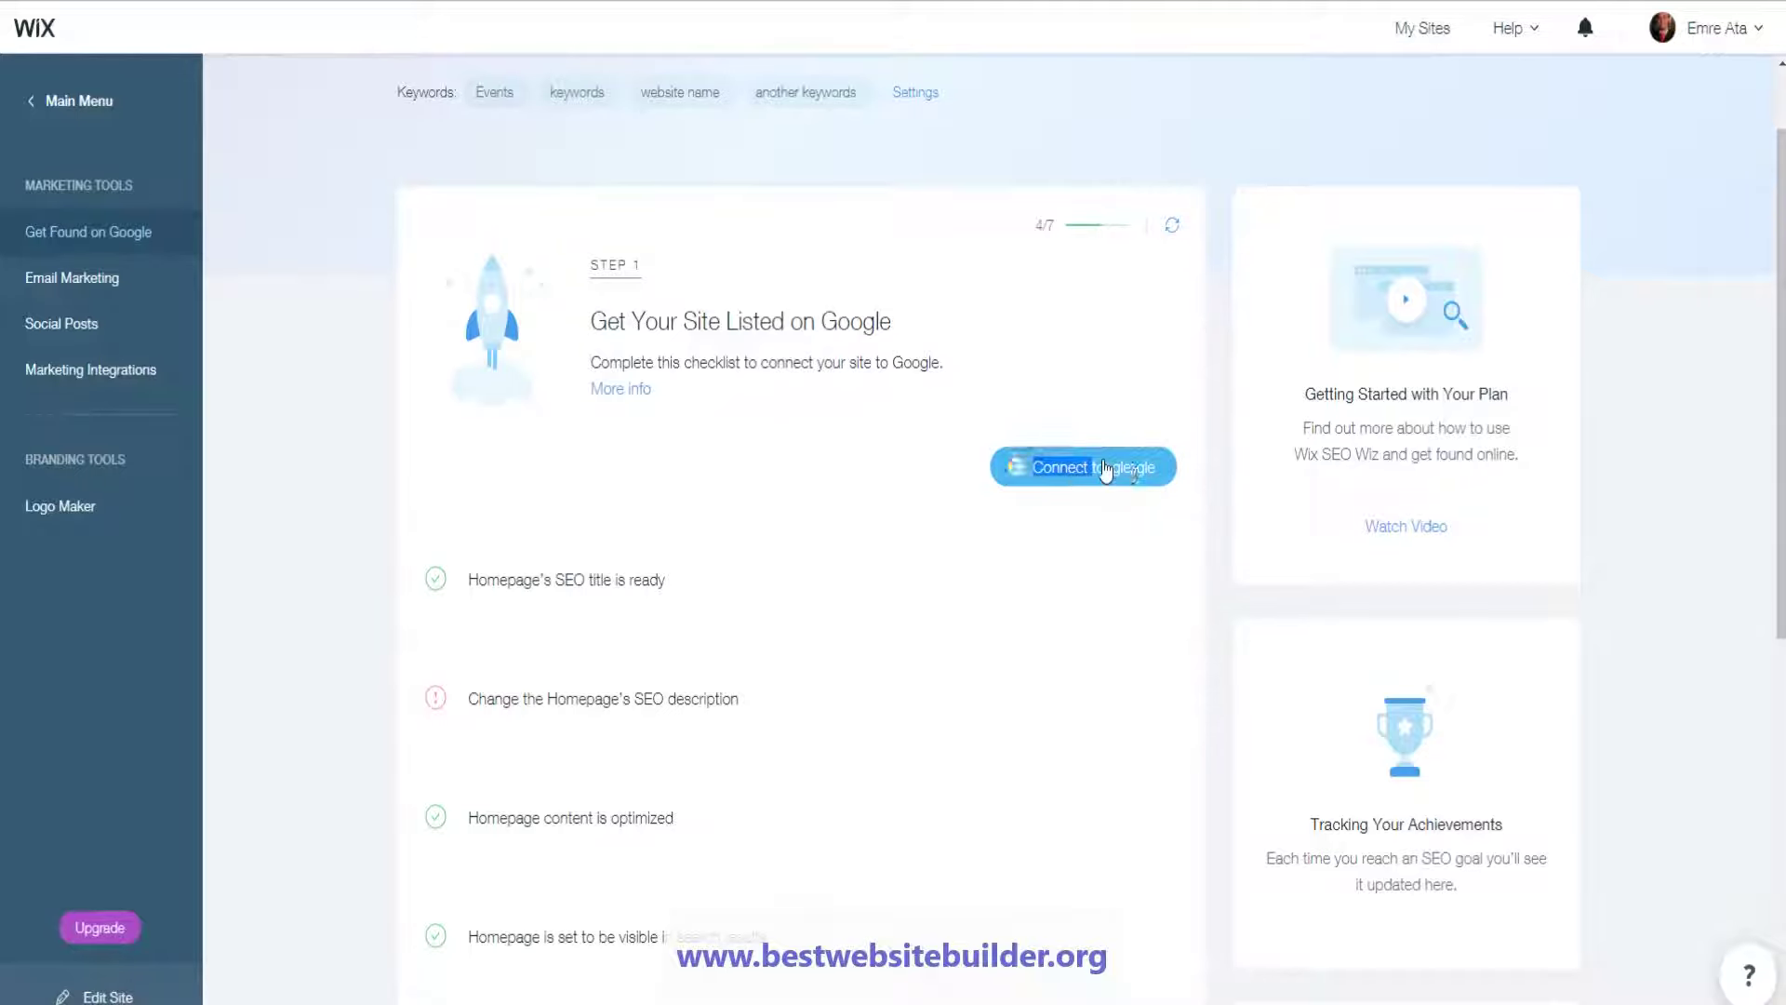
left_click(810, 512)
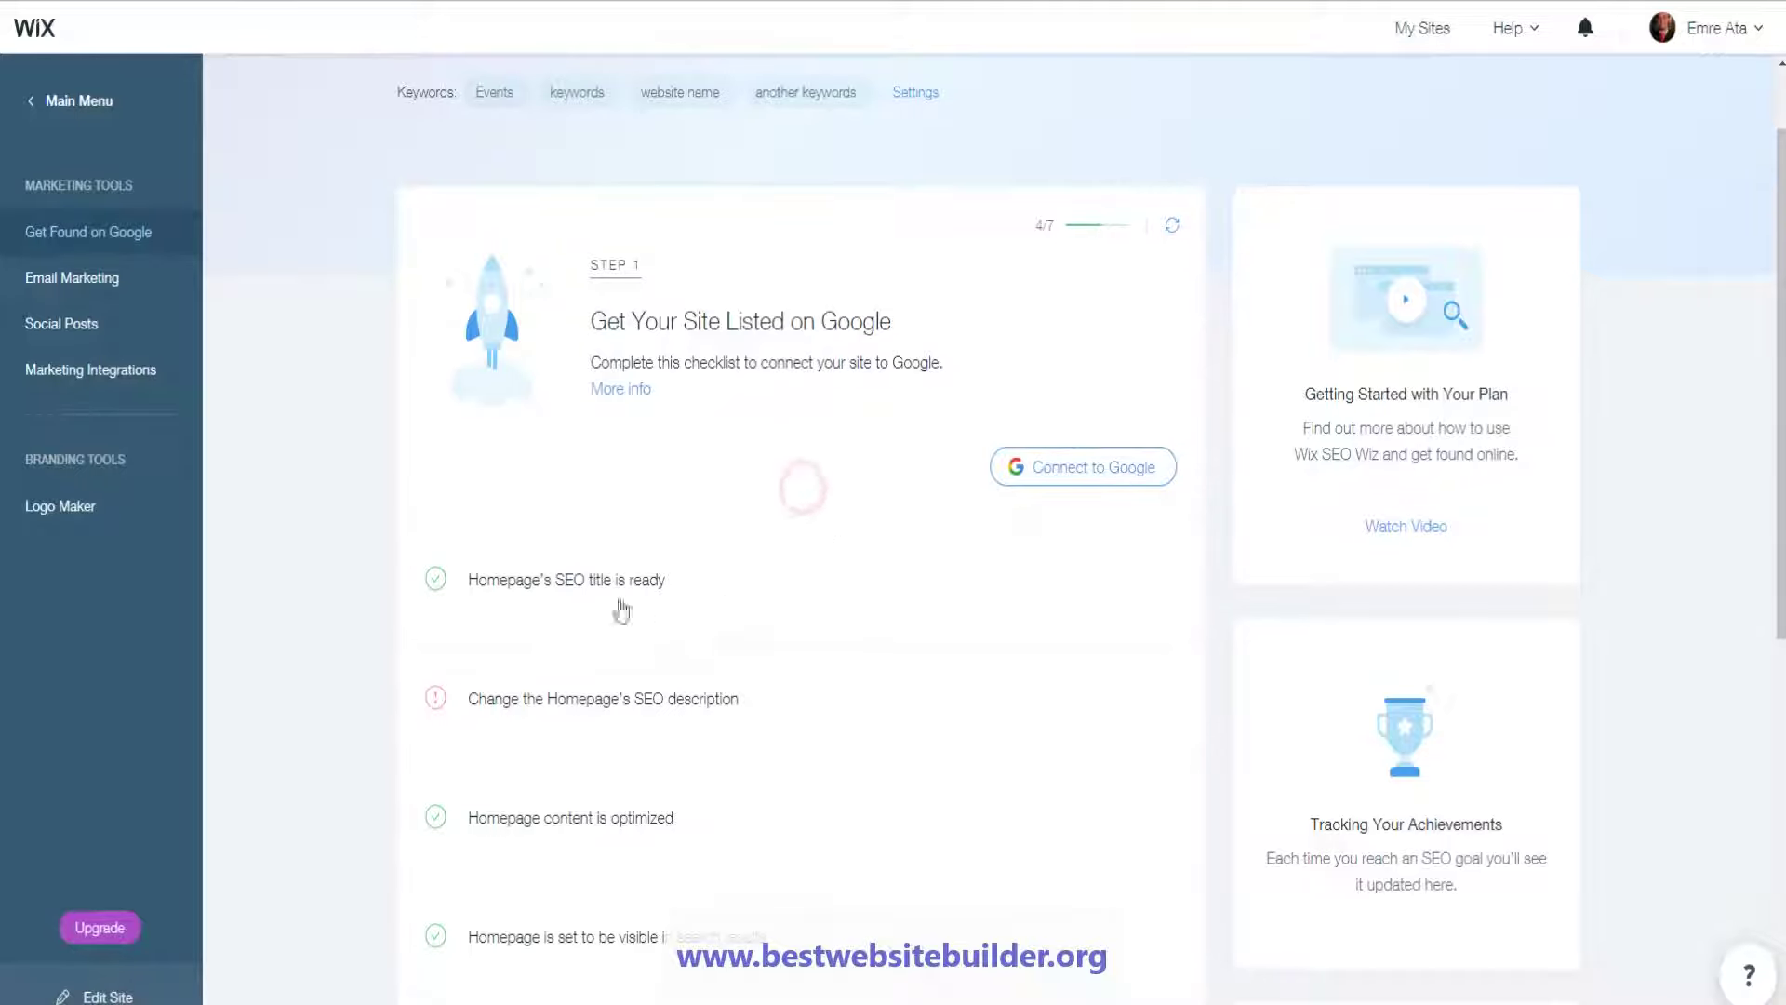
scroll(567, 716, "down", 2)
scroll(602, 840, "down", 2)
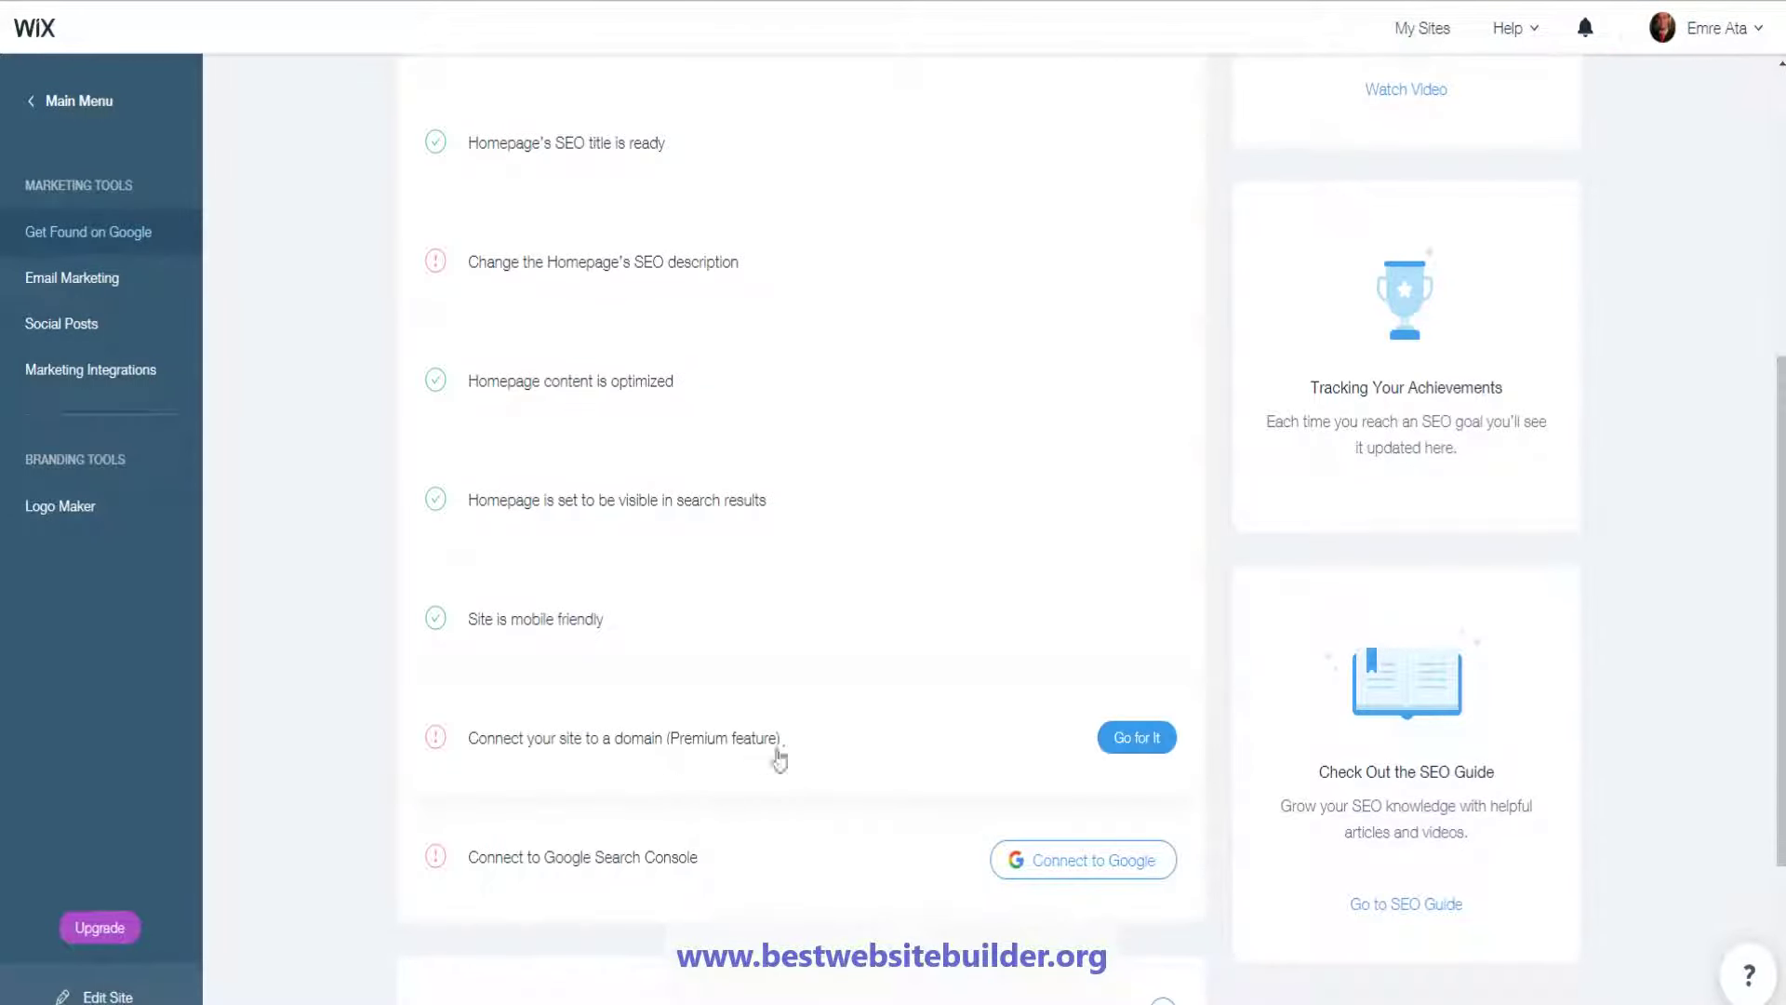
scroll(763, 760, "up", 4)
left_click(581, 693)
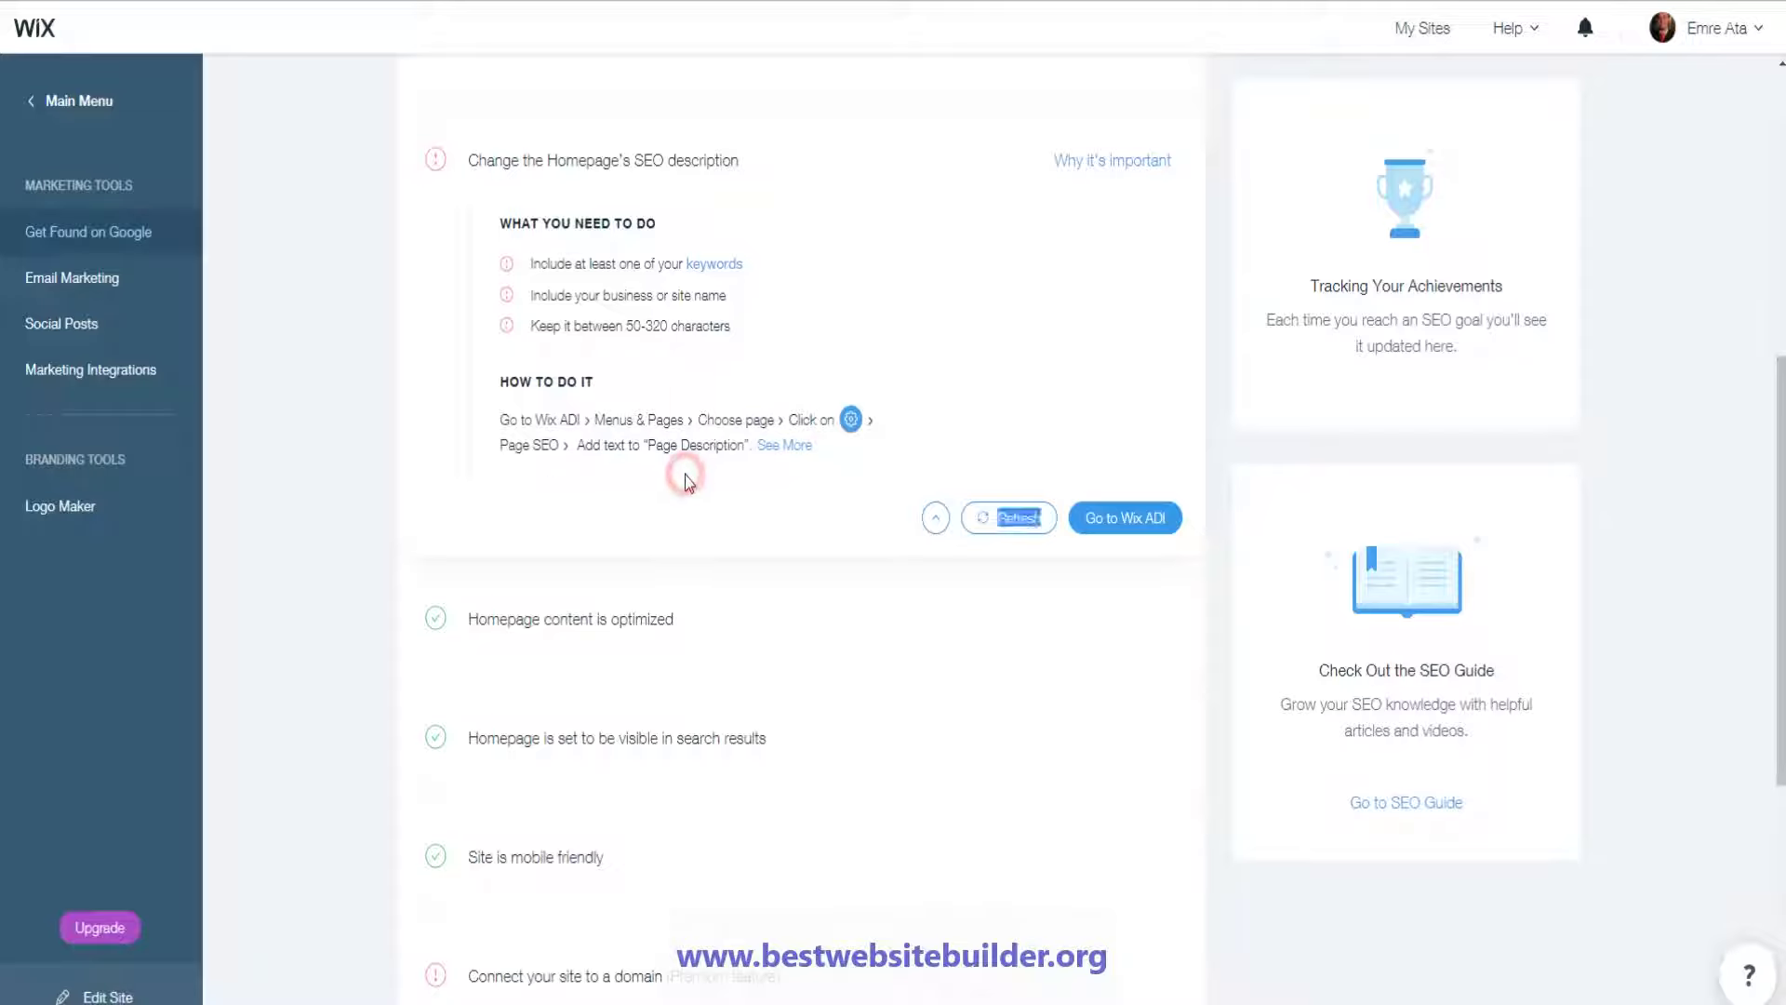
Return to the Wix ADI editor without reloading it, and close the Home SEO and Pages settings
left_click(1125, 521)
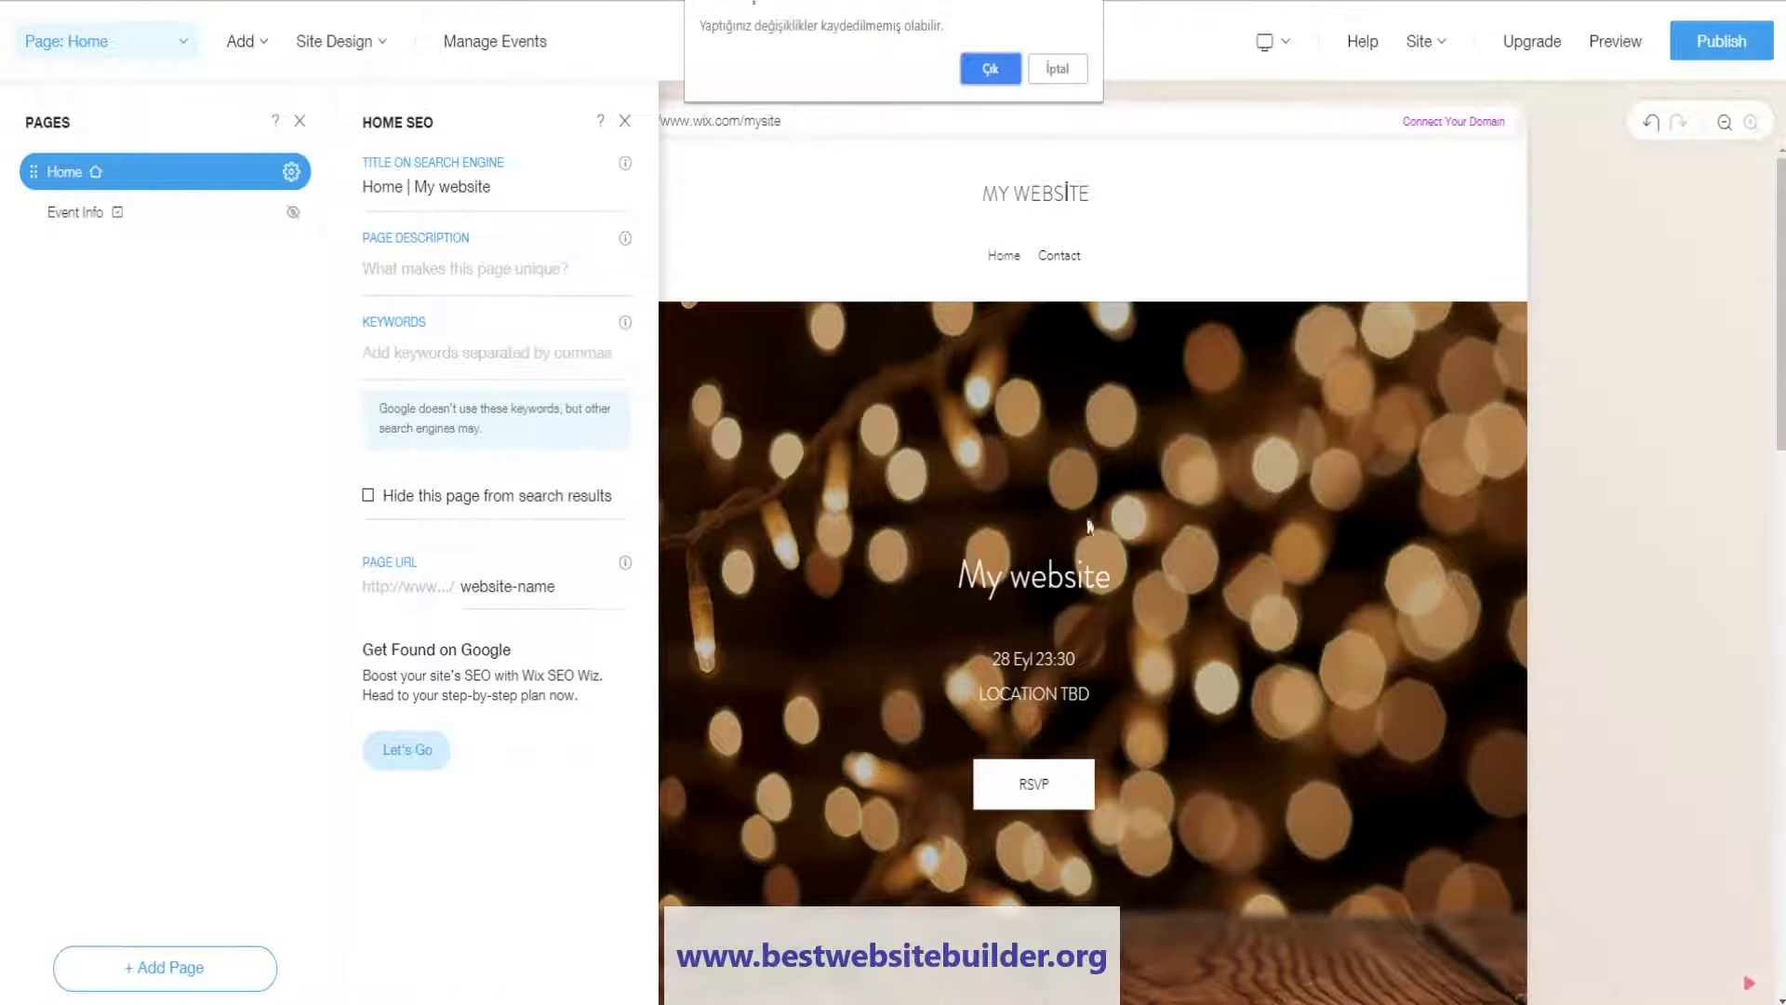
left_click(1068, 71)
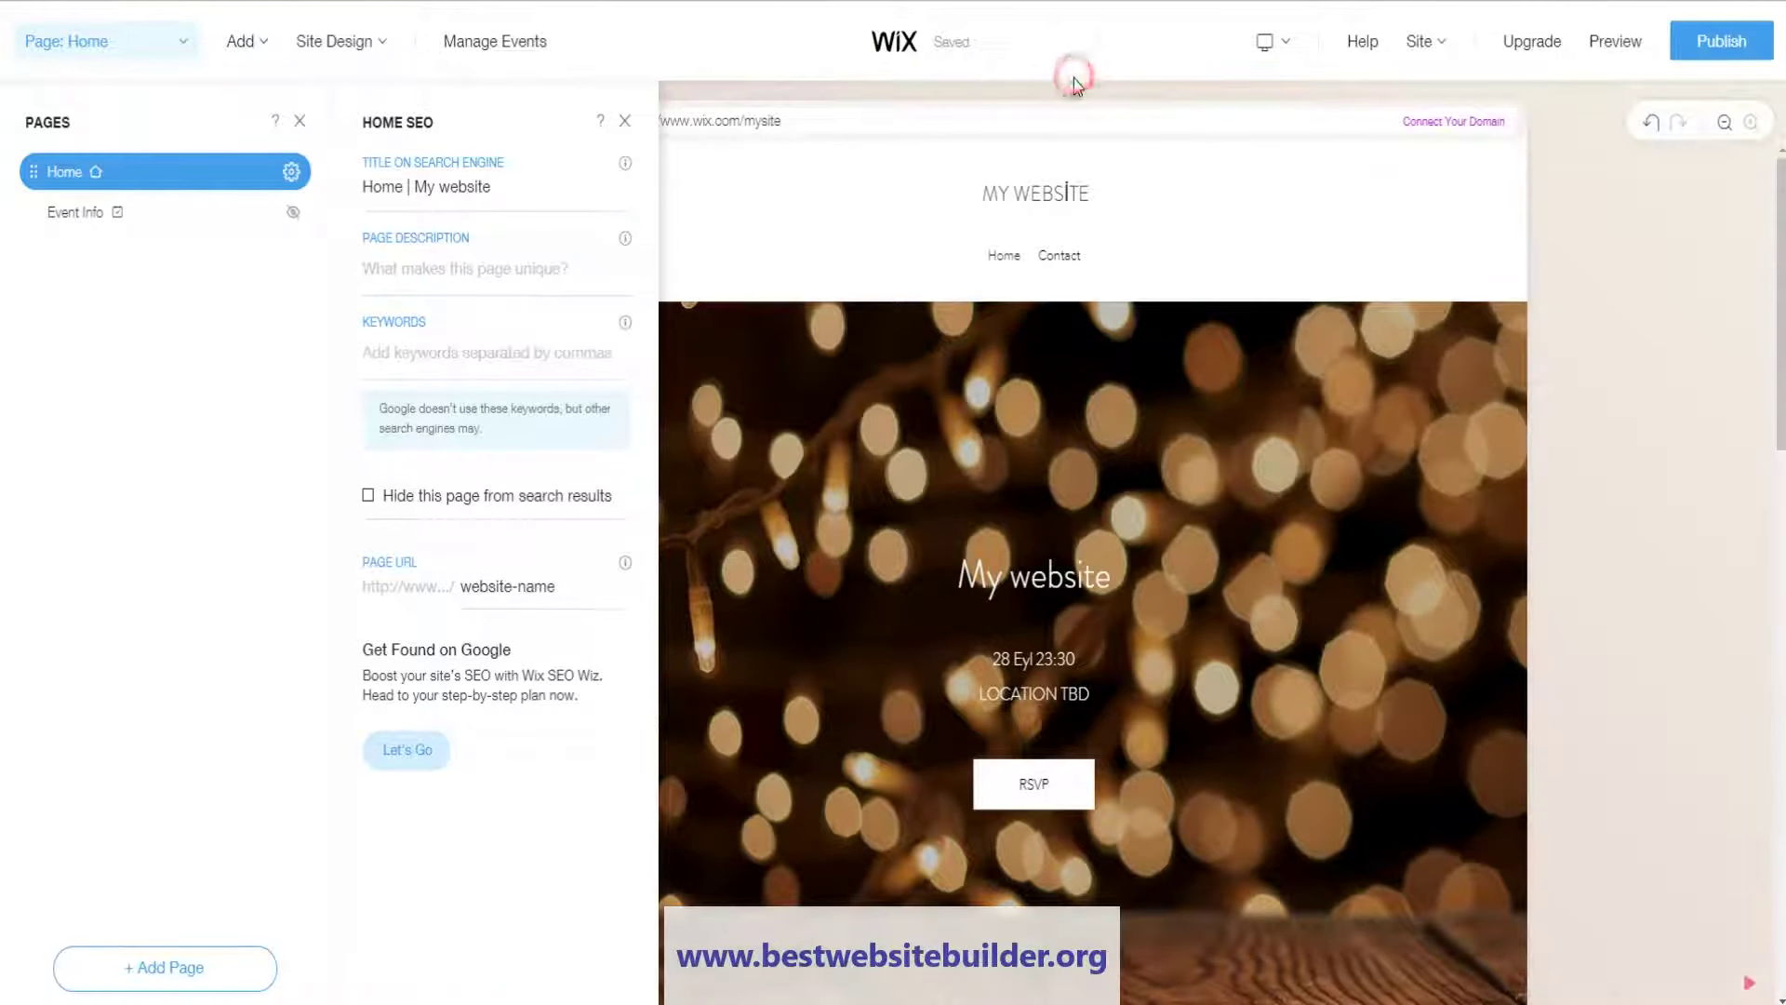
left_click(625, 124)
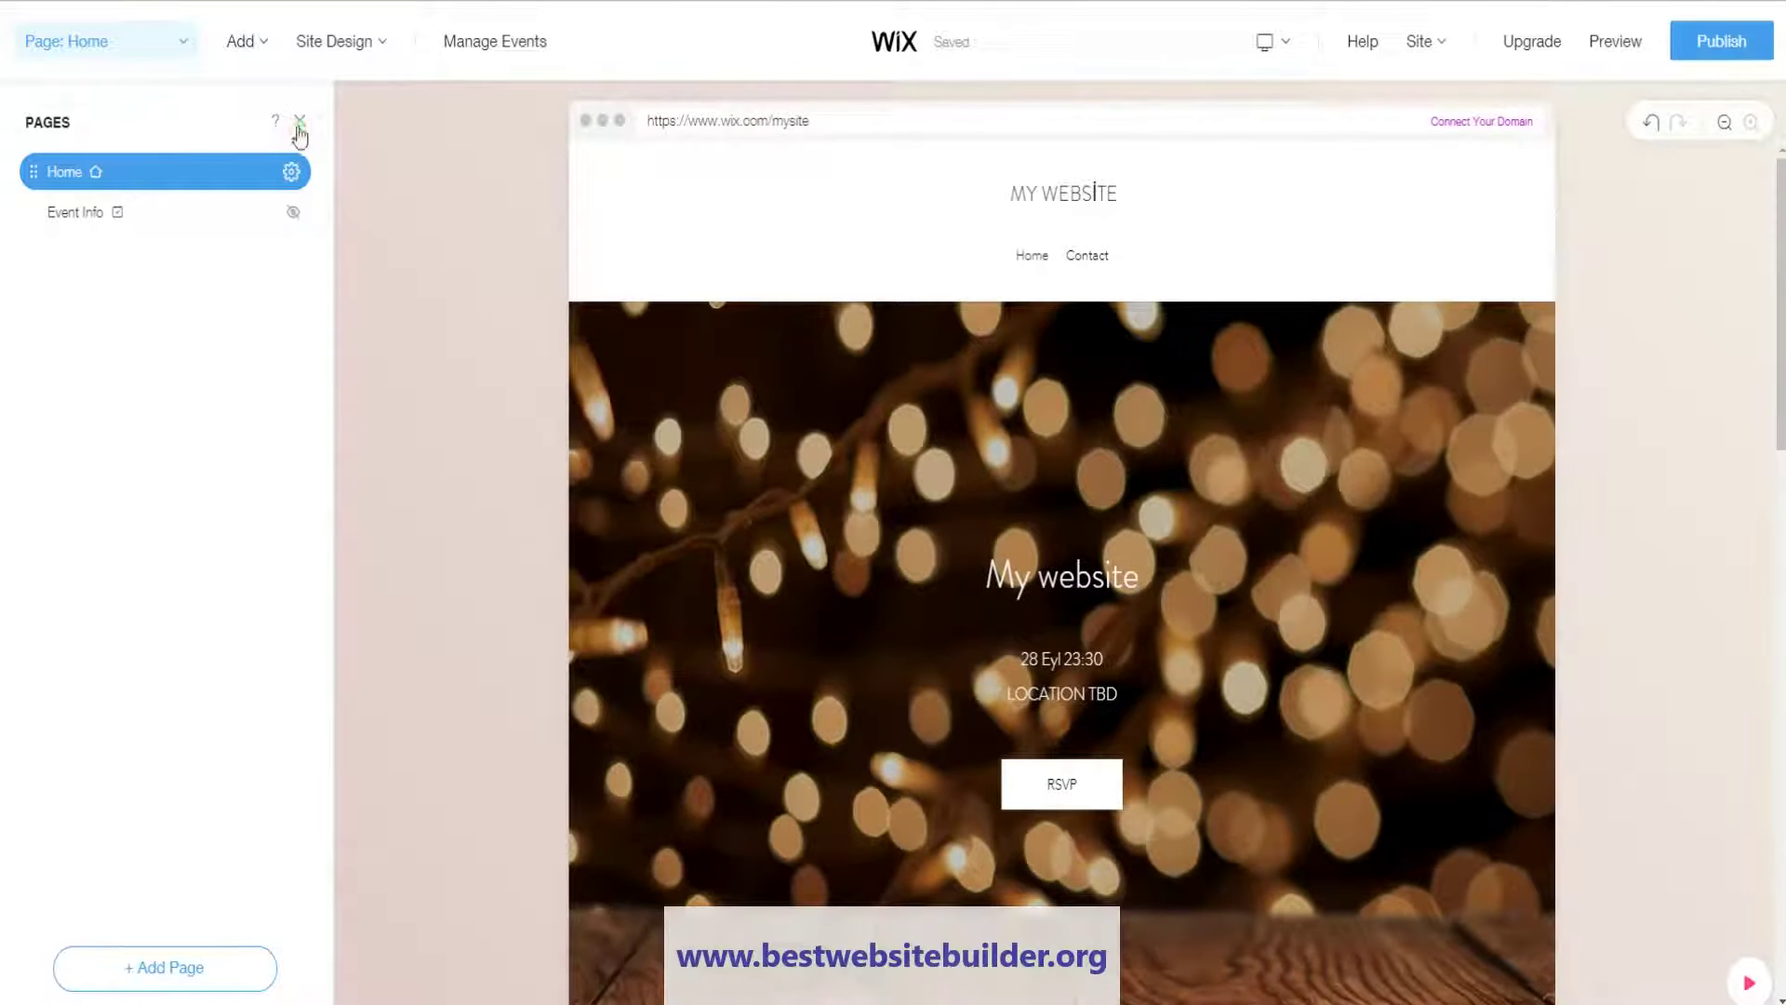
left_click(298, 125)
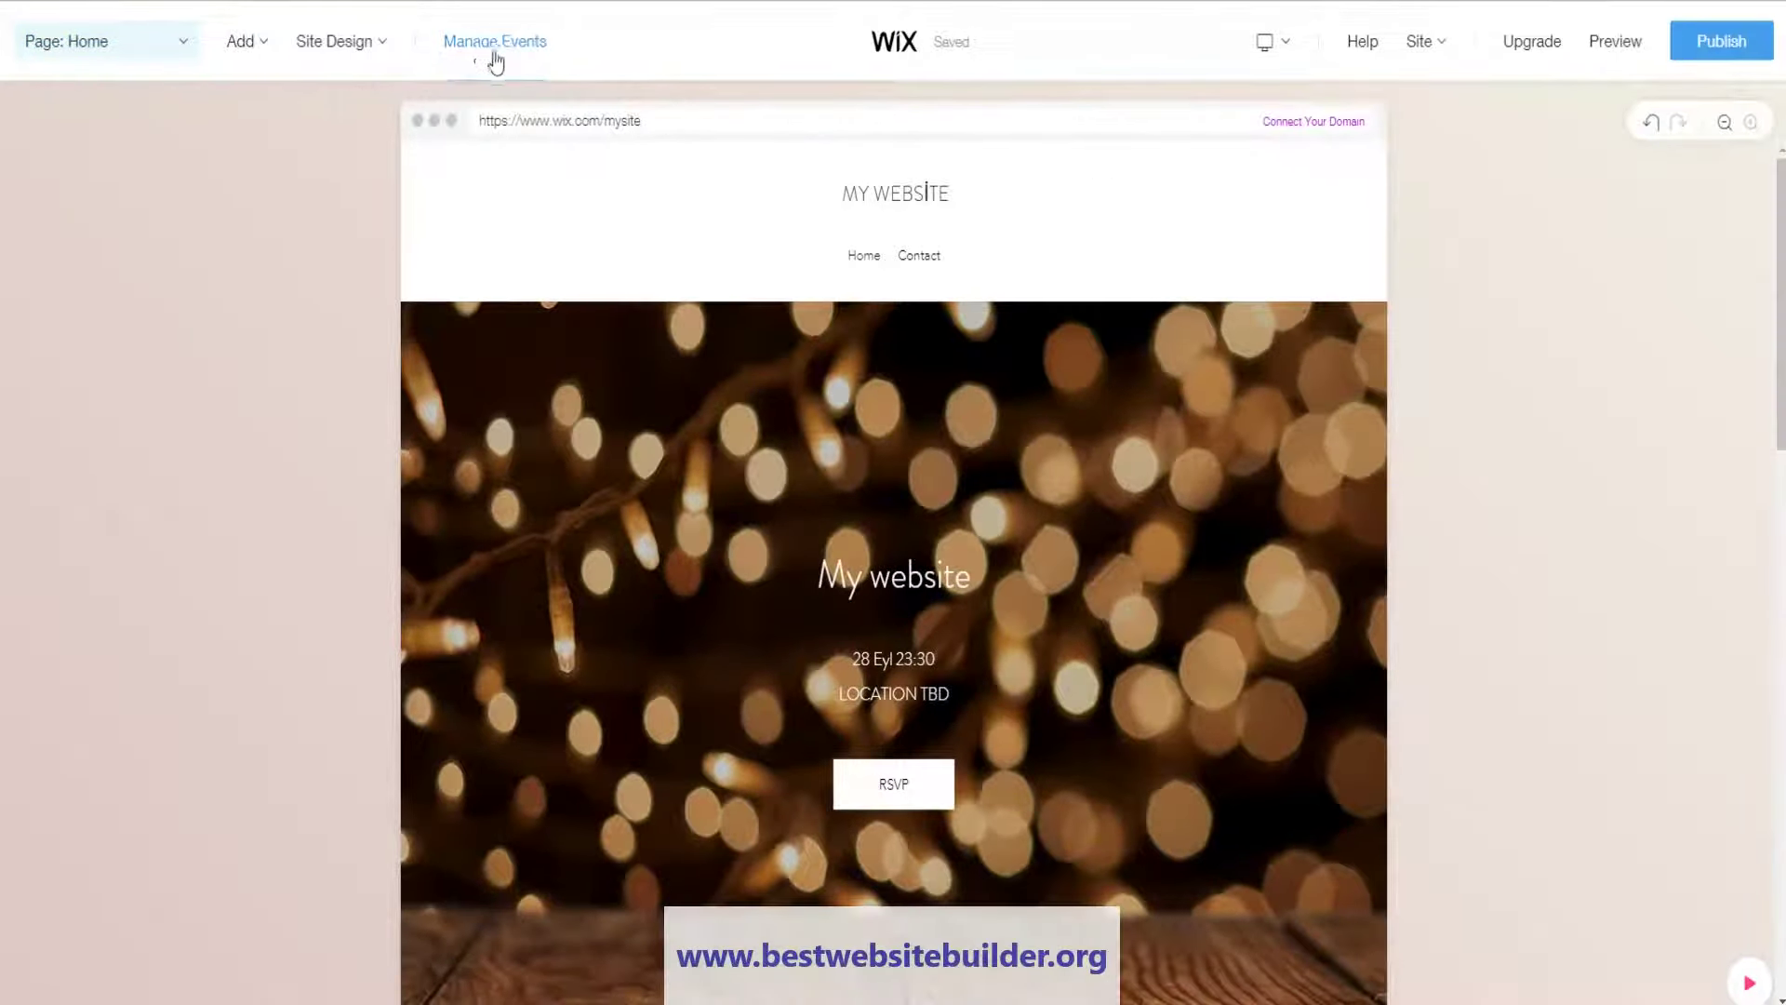
Check the whole Home page in the mobile view, dismissing the mobile introduction, and return to the desktop view
mouse_move(1273, 46)
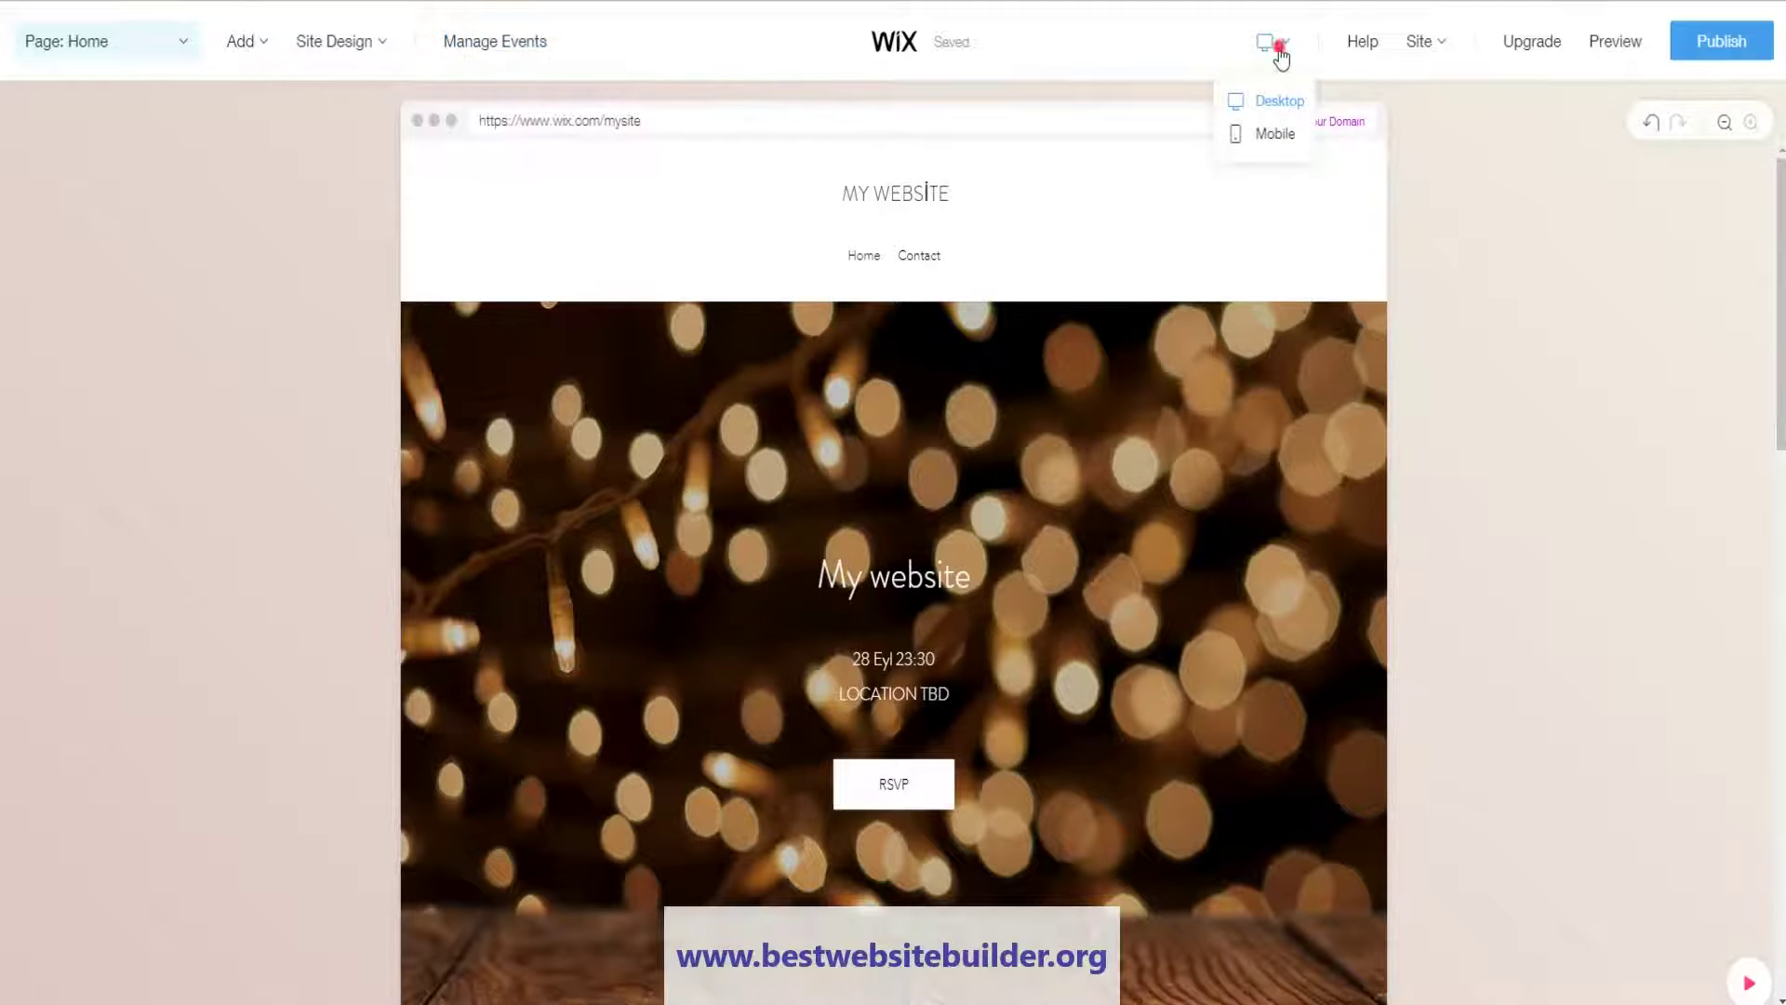
left_click(1257, 147)
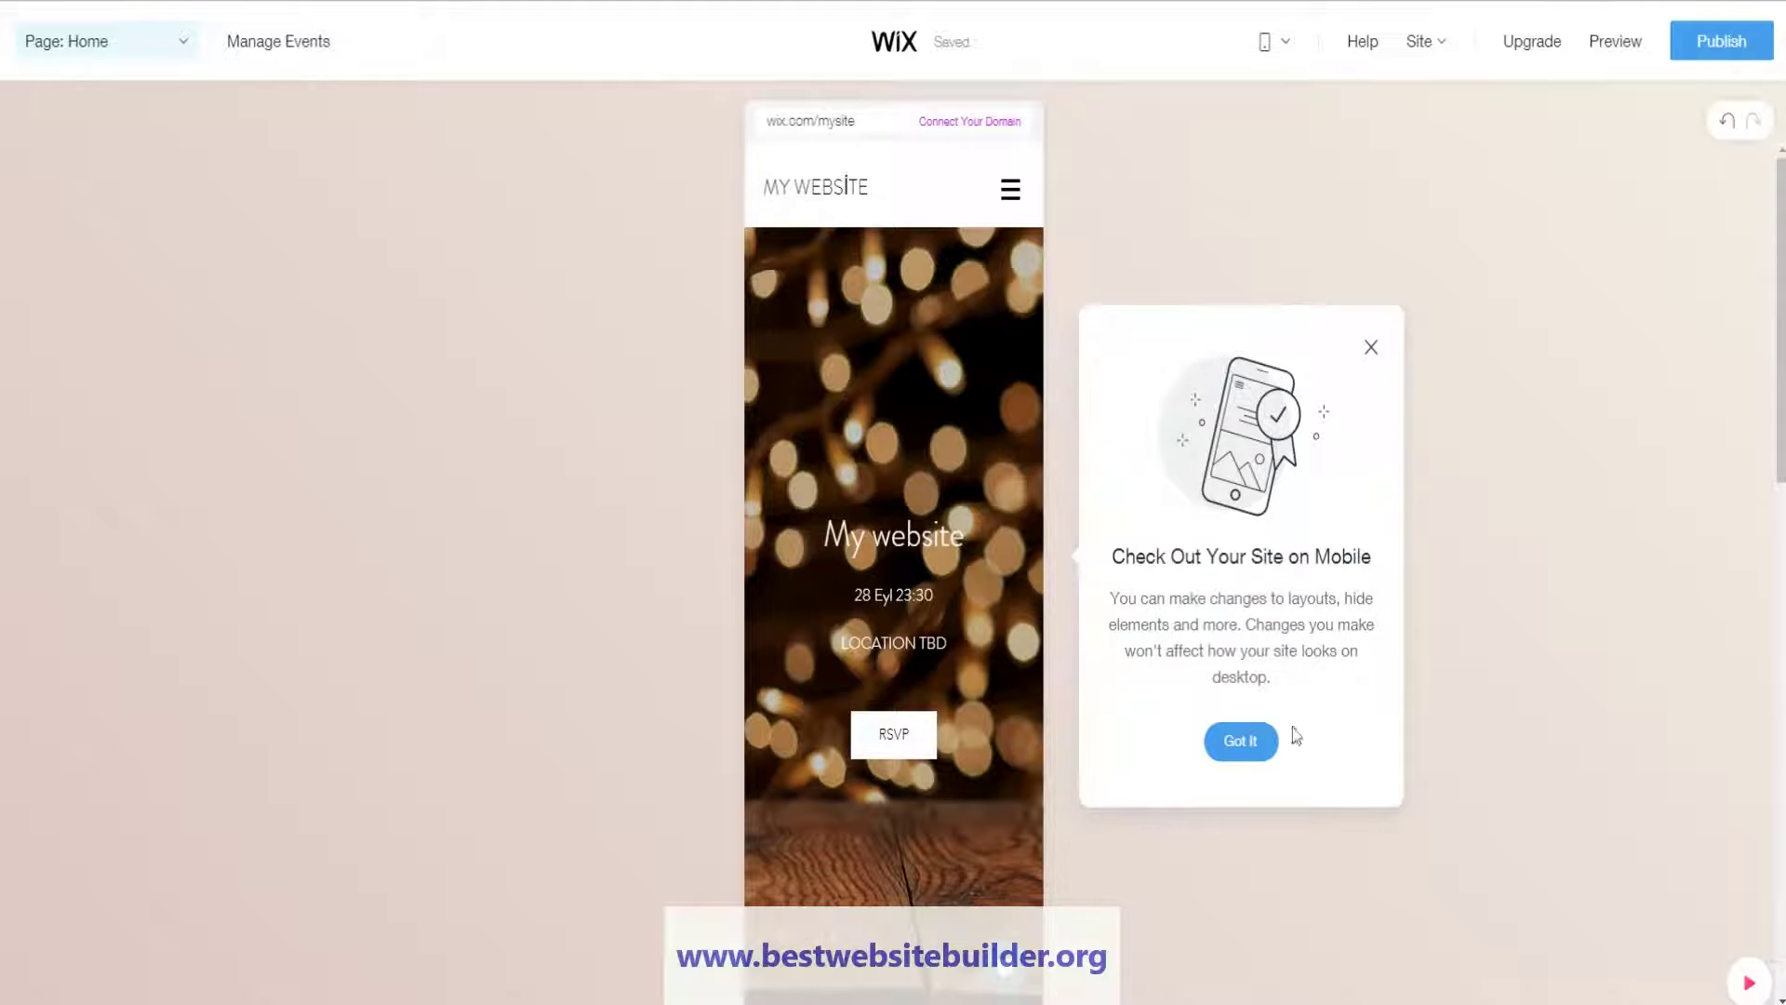
left_click(1240, 741)
scroll(968, 551, "down", 1)
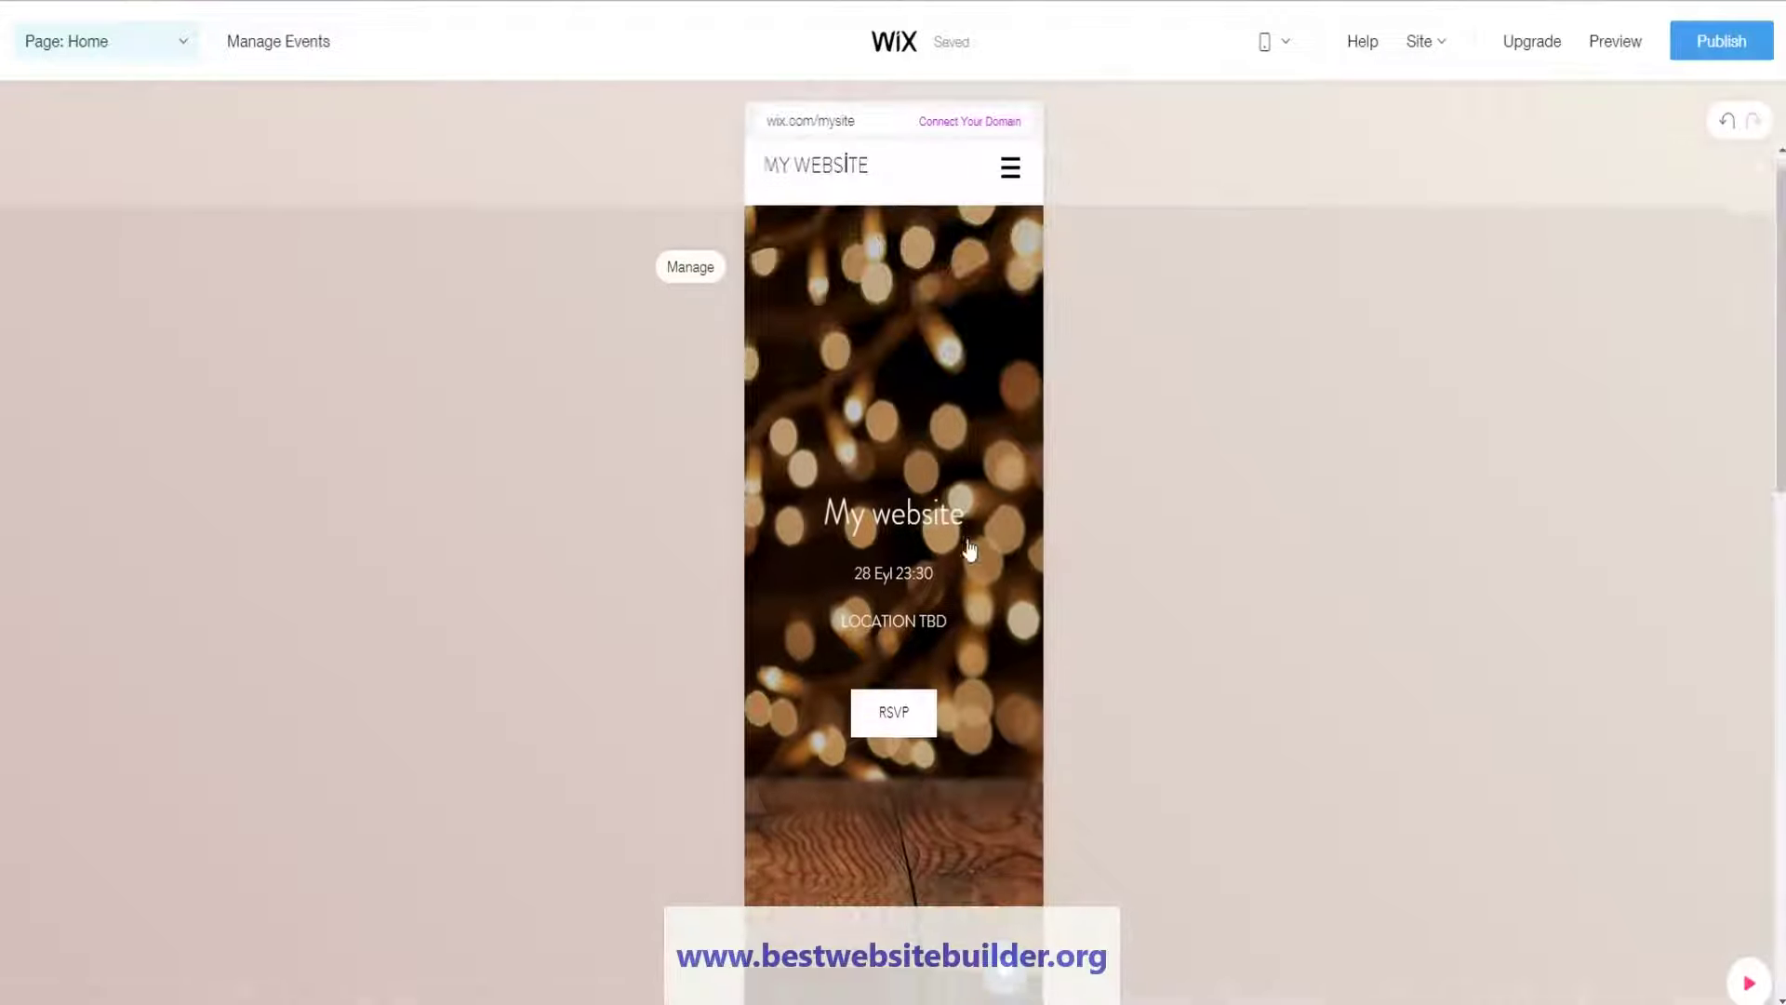
scroll(968, 551, "down", 15)
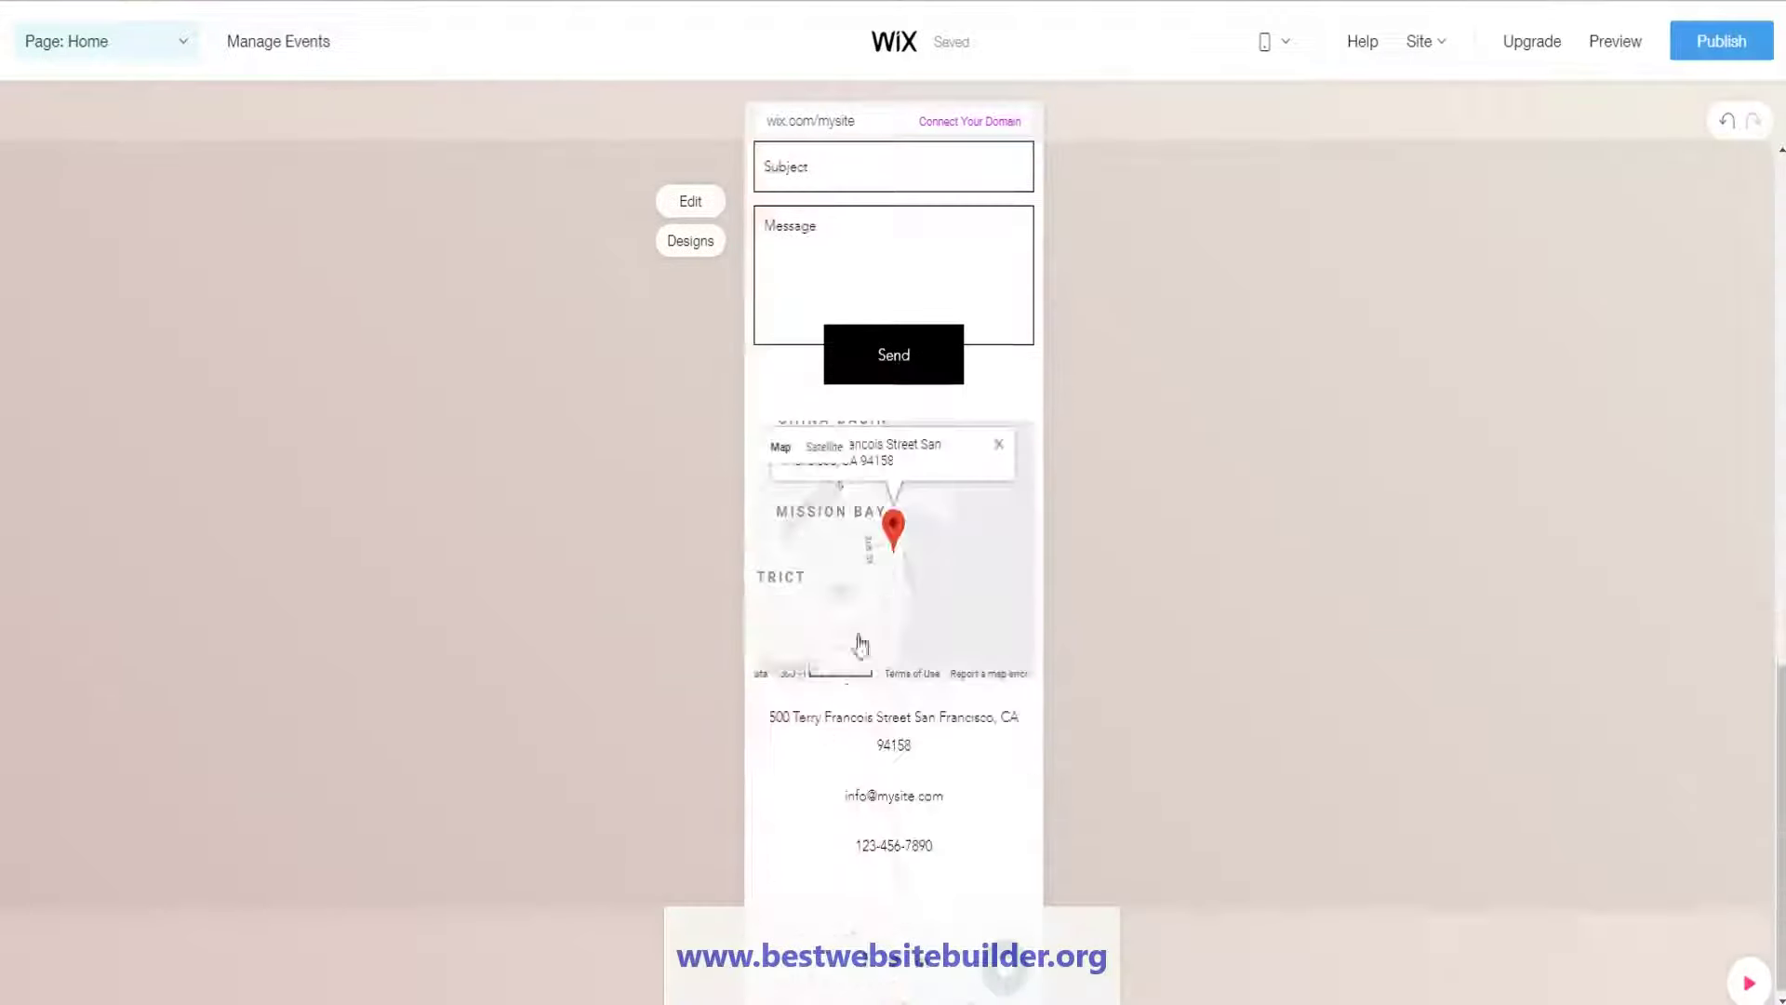
scroll(941, 766, "up", 15)
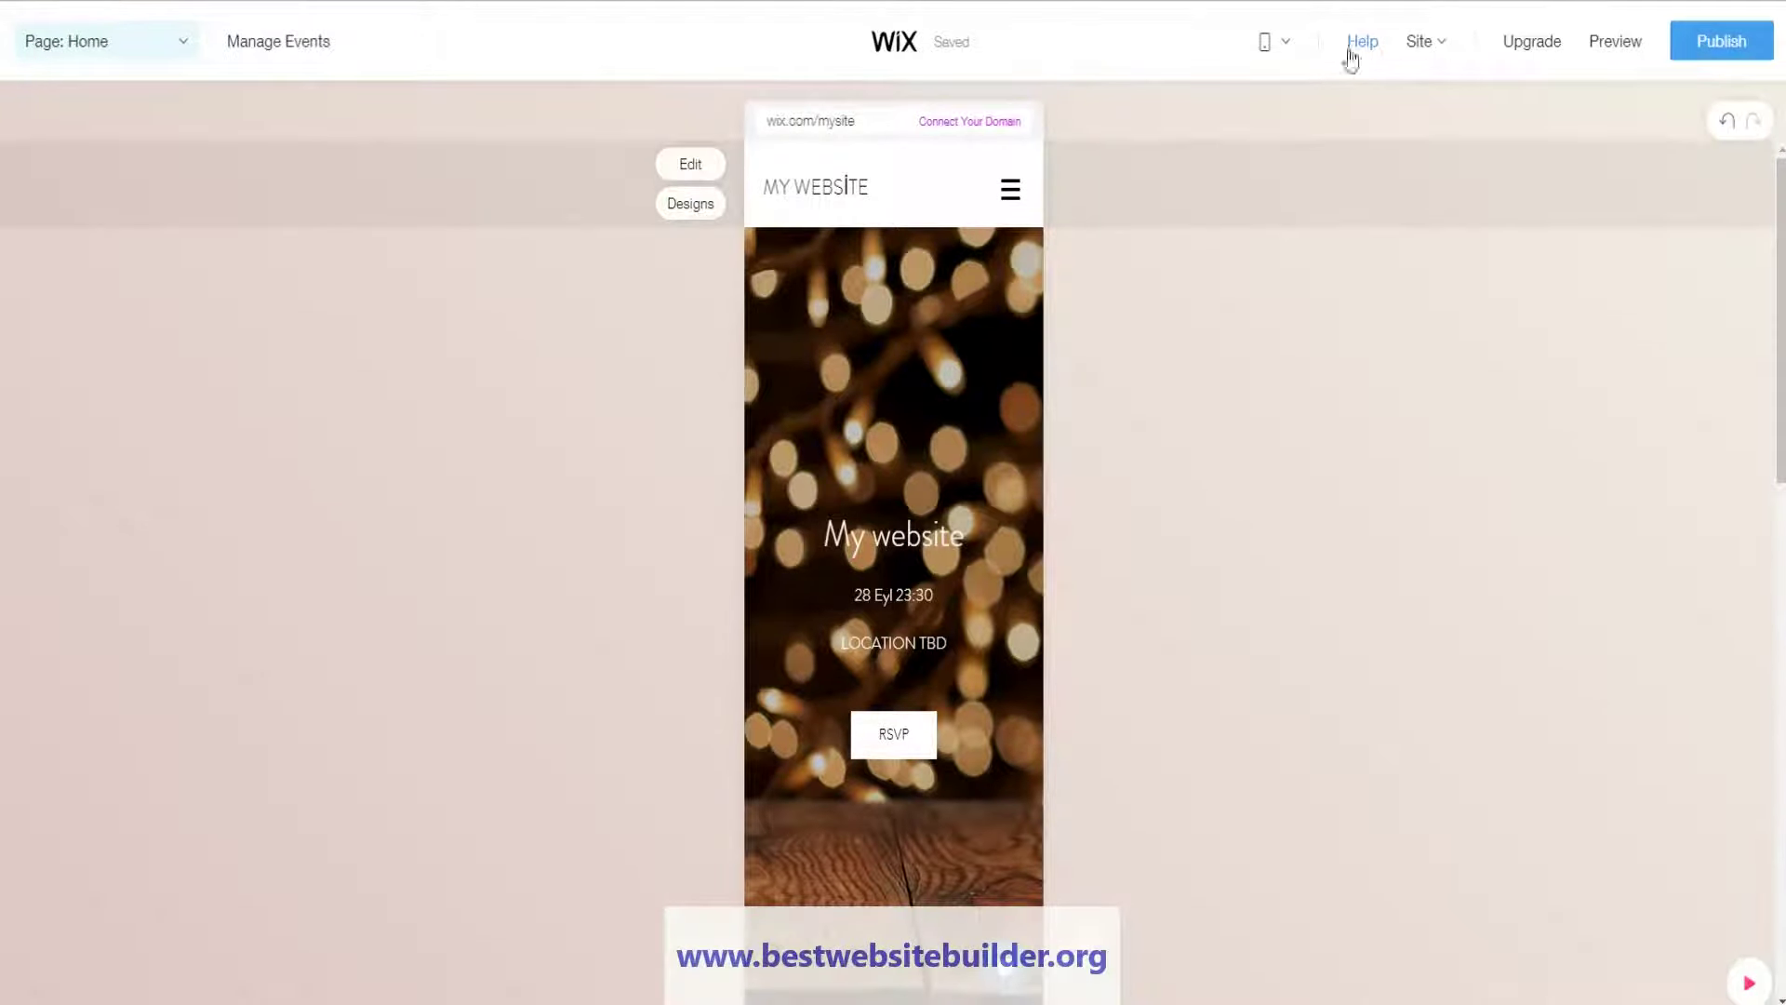
left_click(1282, 51)
left_click(1258, 100)
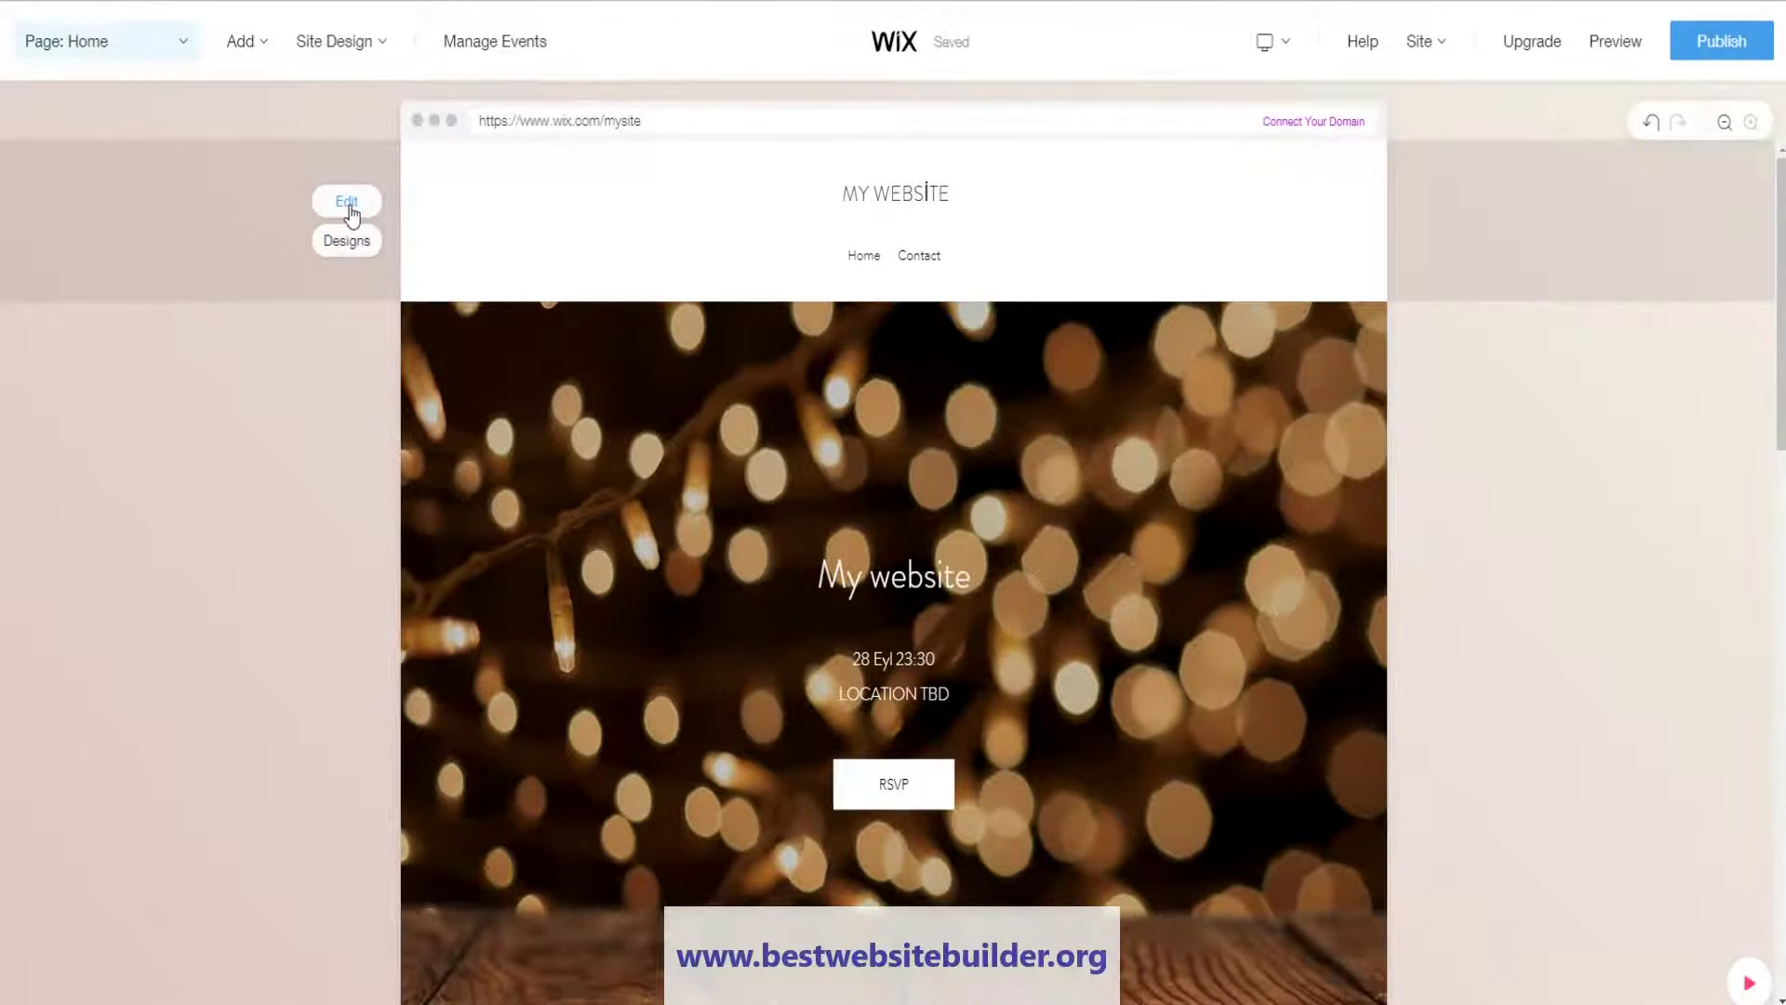
Change the business name in the site header to "My Event"
left_click(348, 203)
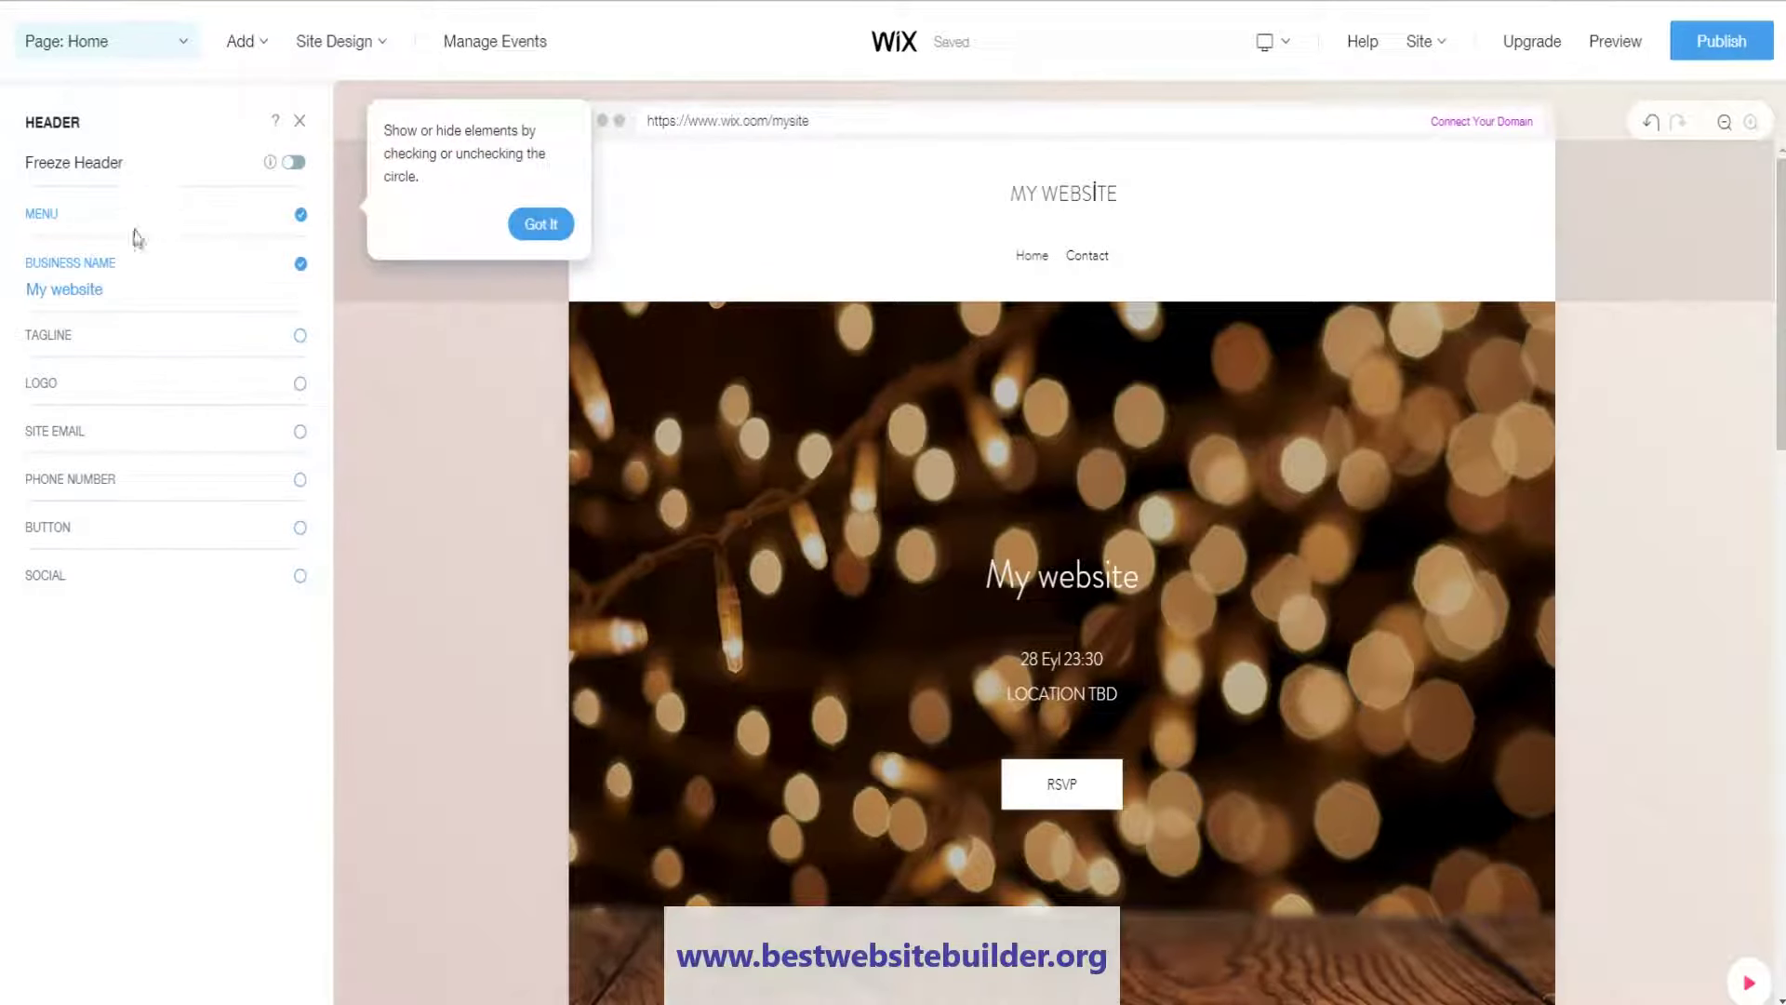
left_click(67, 290)
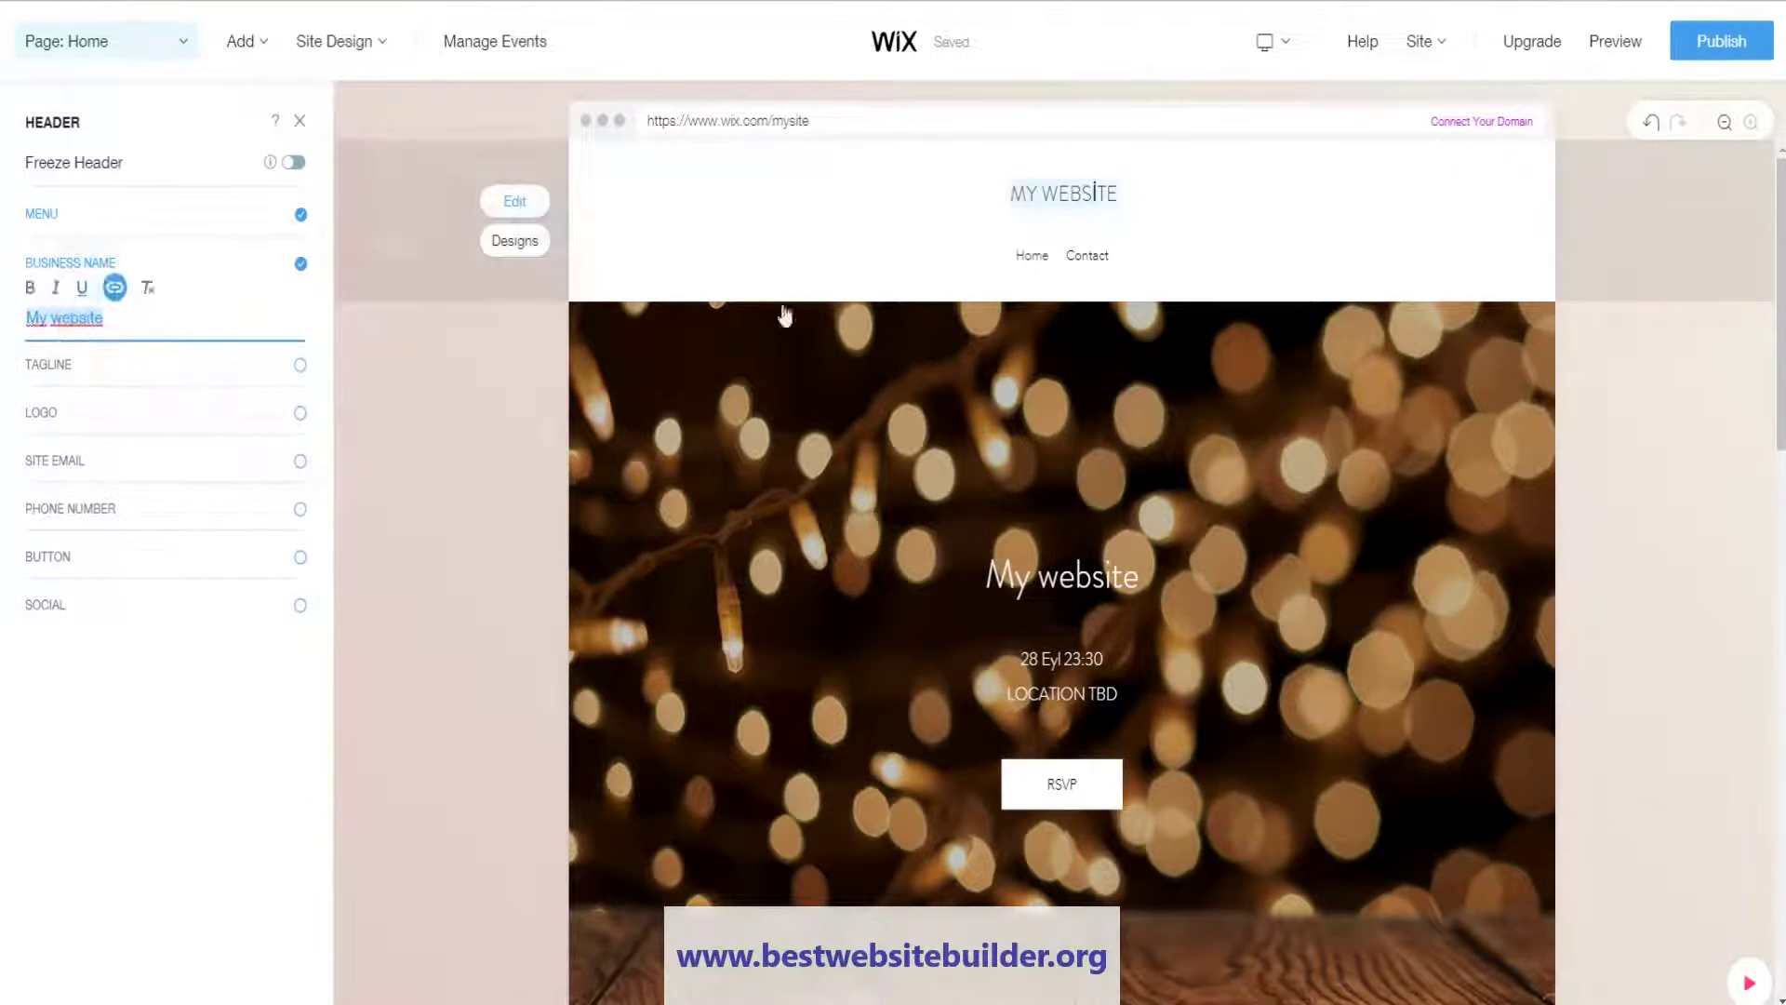
triple_click(75, 324)
type("My Event")
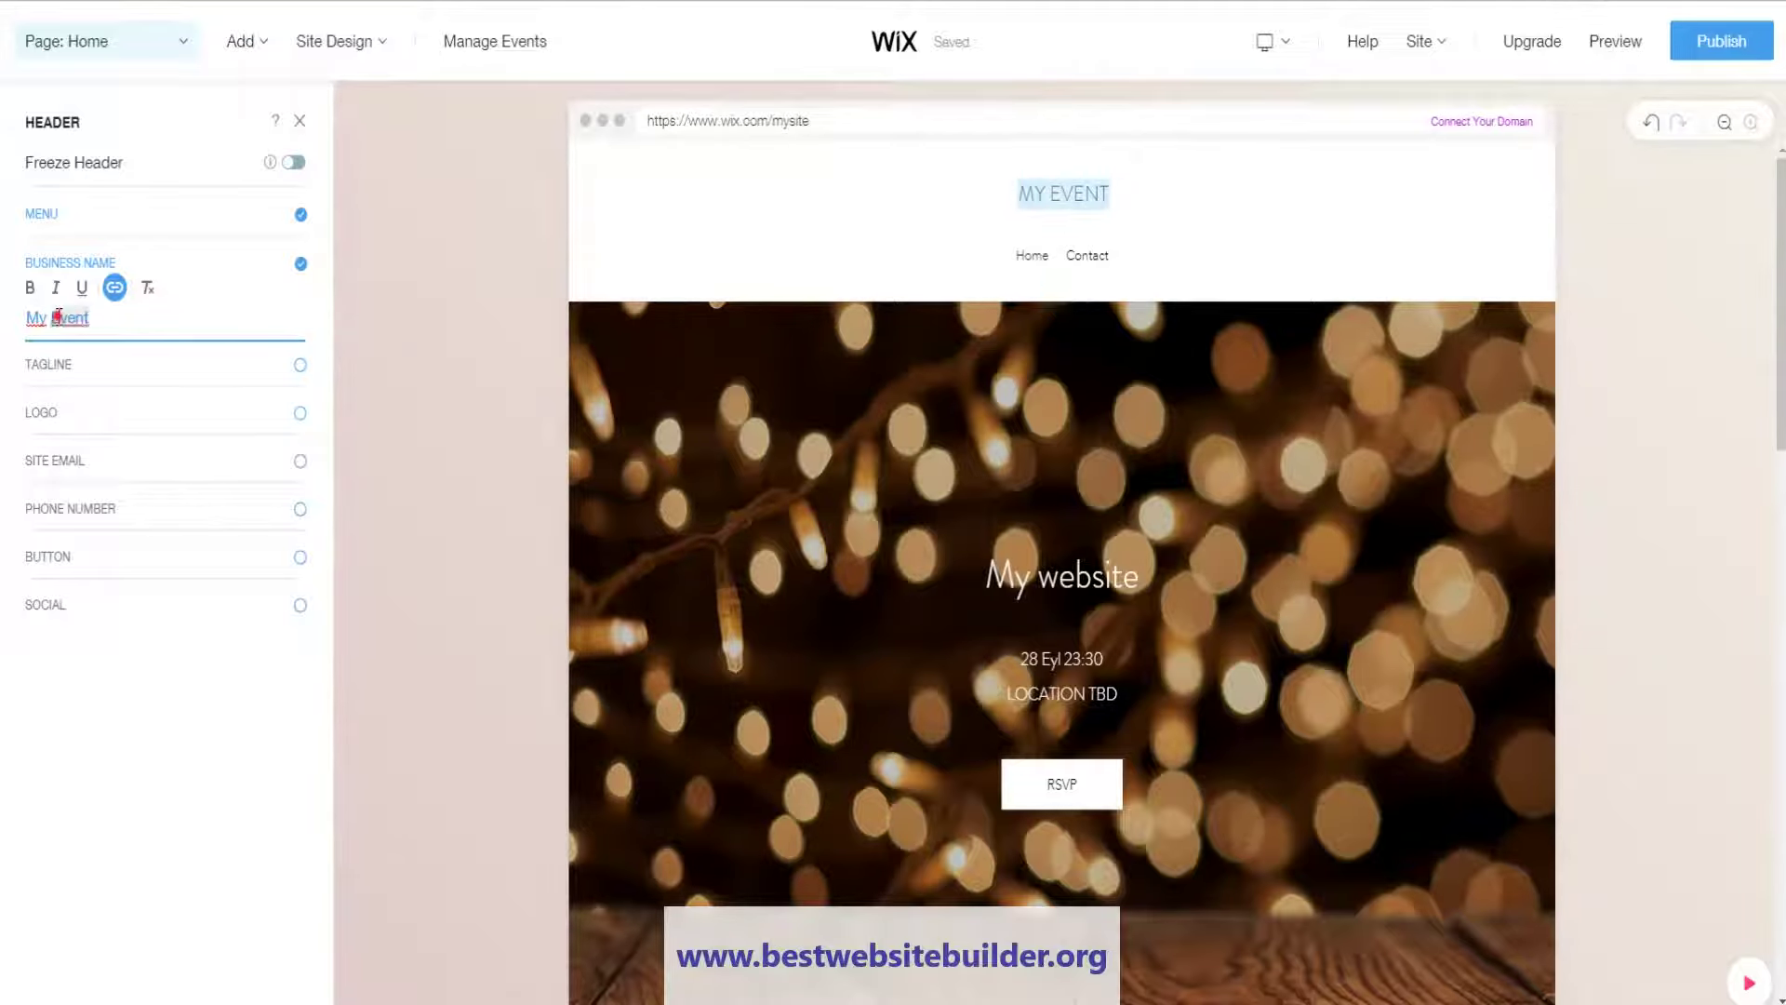
Make the header's business name bold and italic, and close the header settings
left_click_drag(58, 317, 26, 318)
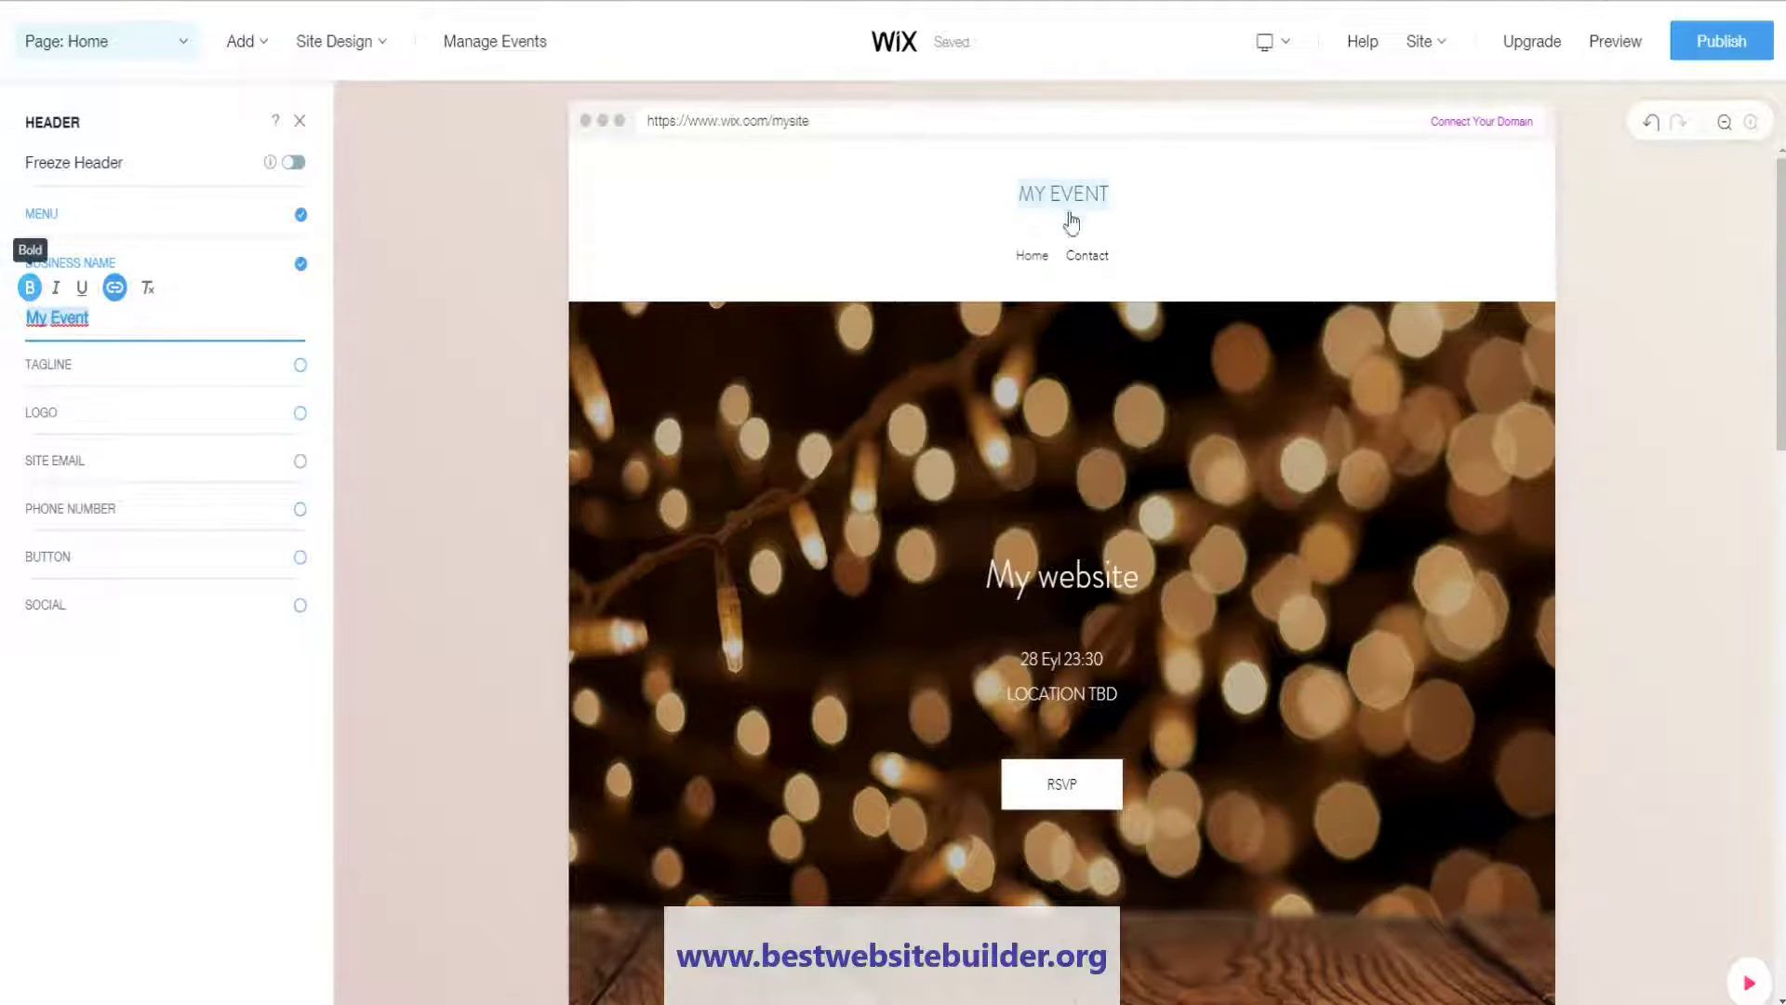
left_click(55, 288)
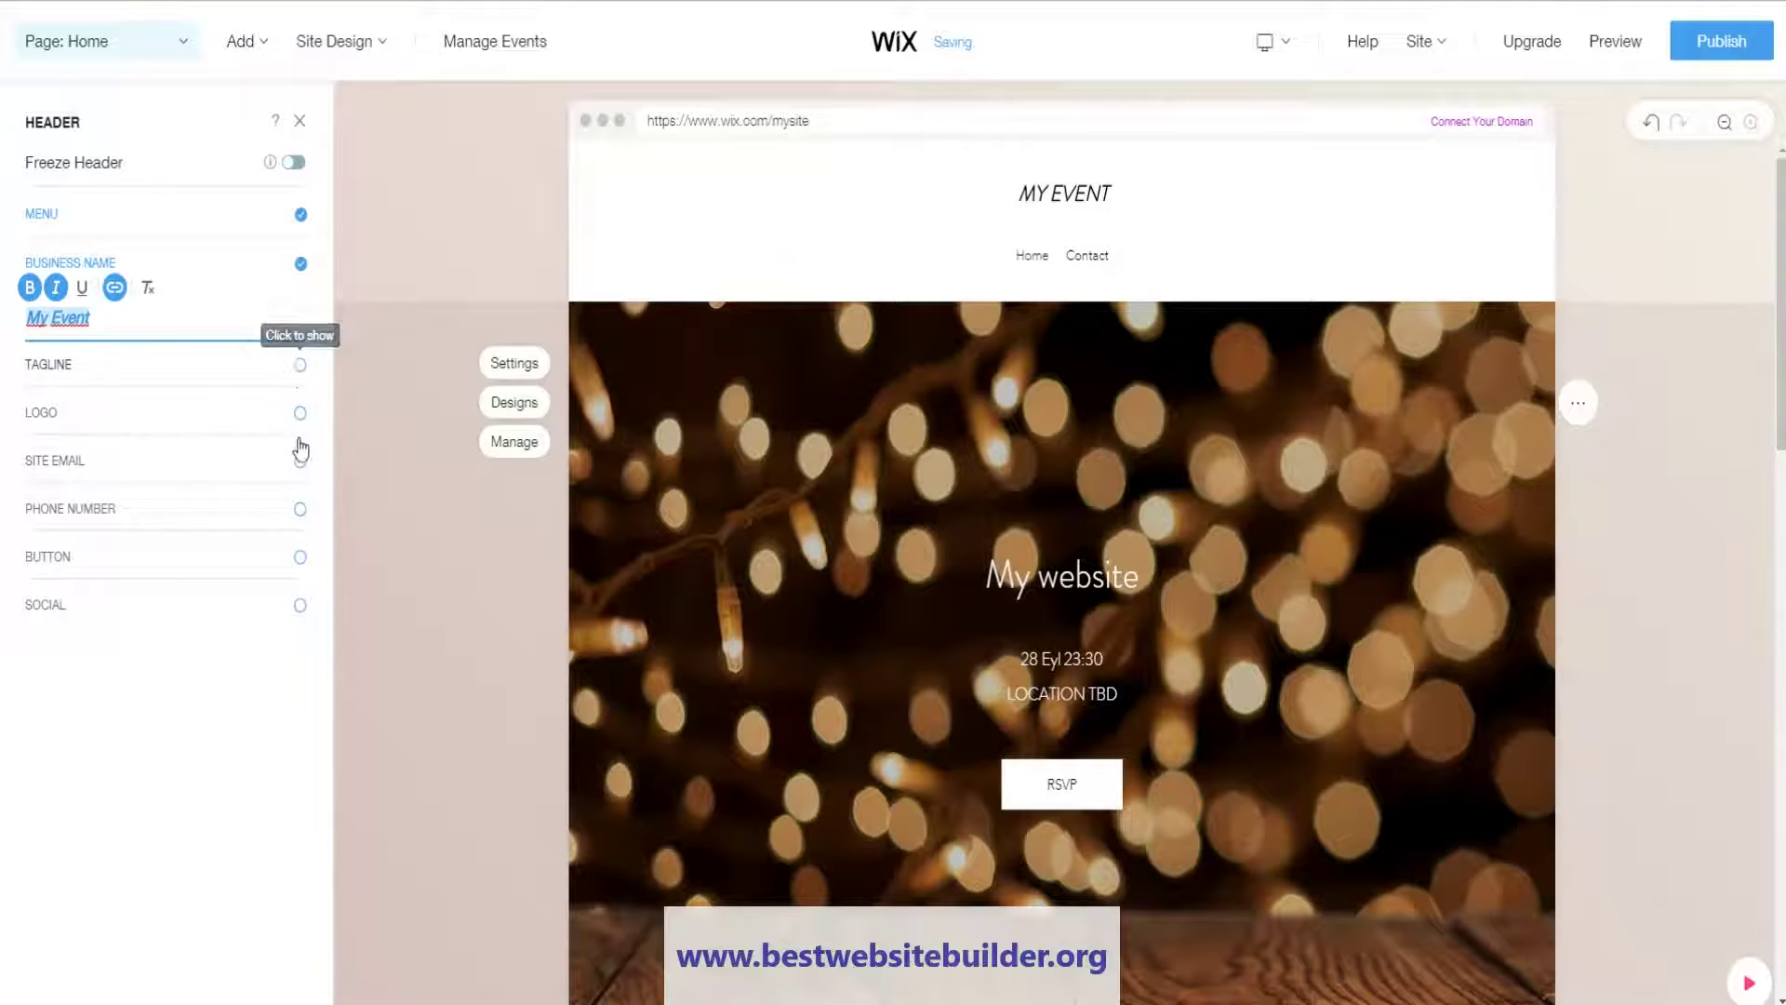
left_click(299, 121)
mouse_move(818, 499)
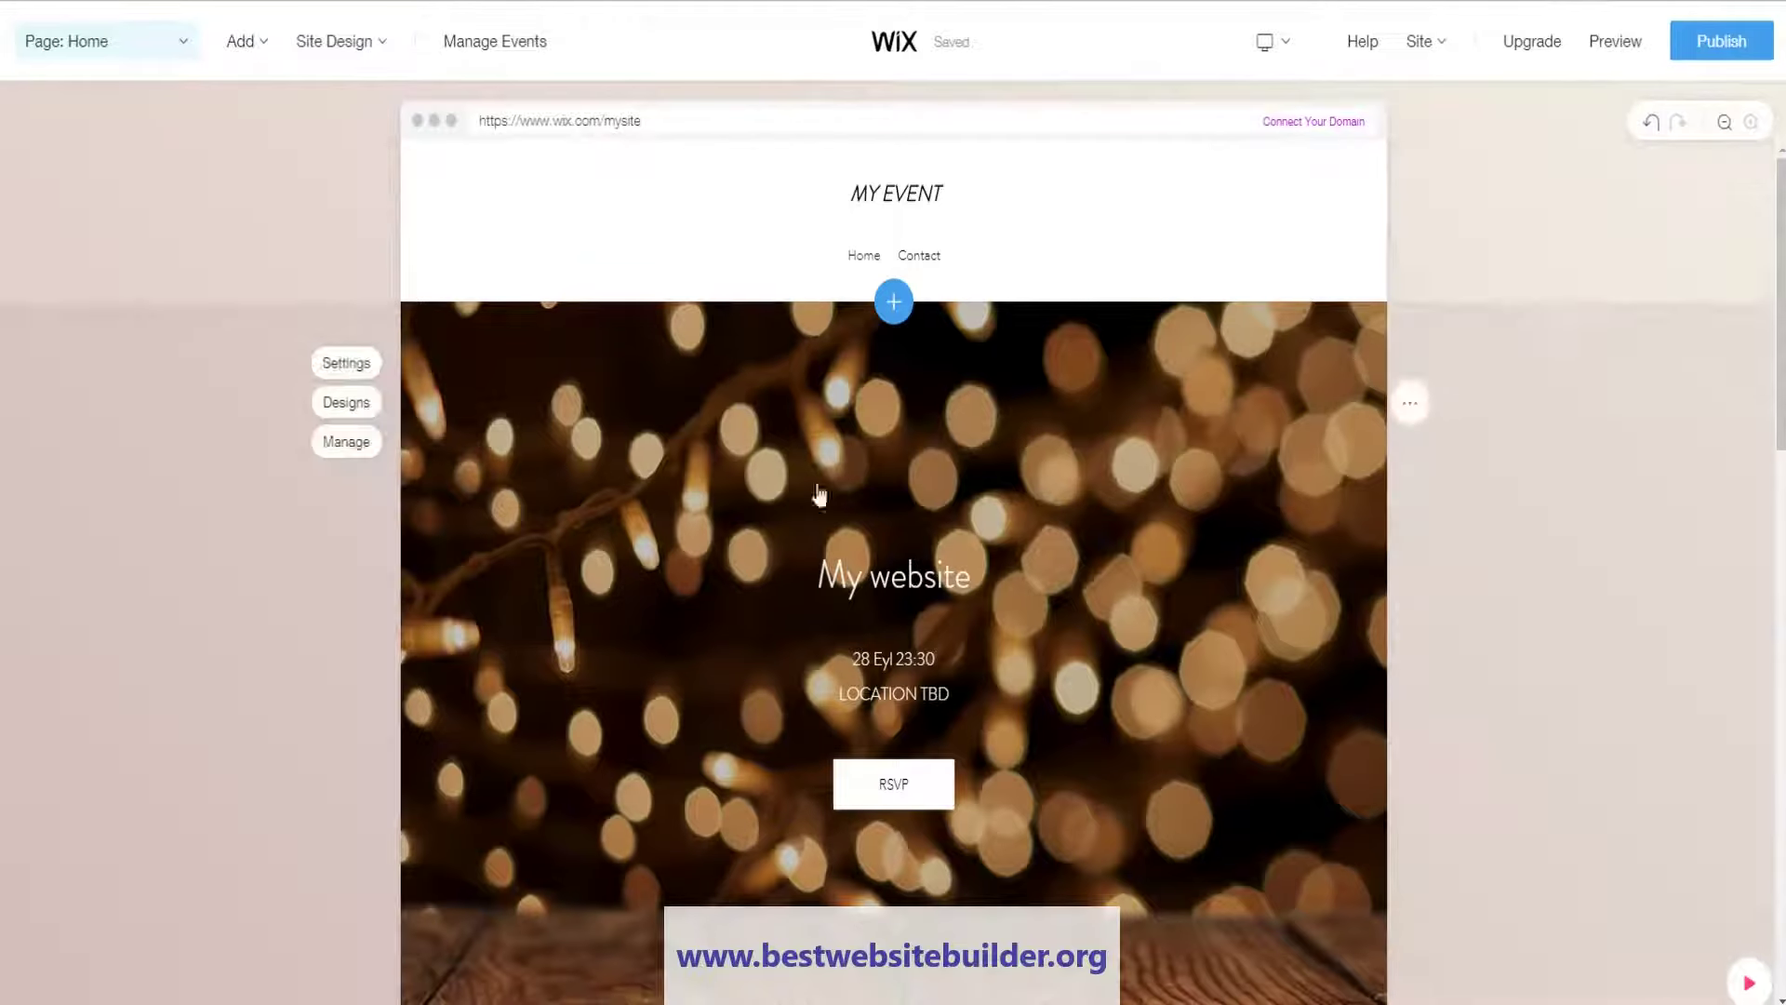
Review the Home page event section's display settings and RSVP button text, and close them
scroll(337, 373, "down", 1)
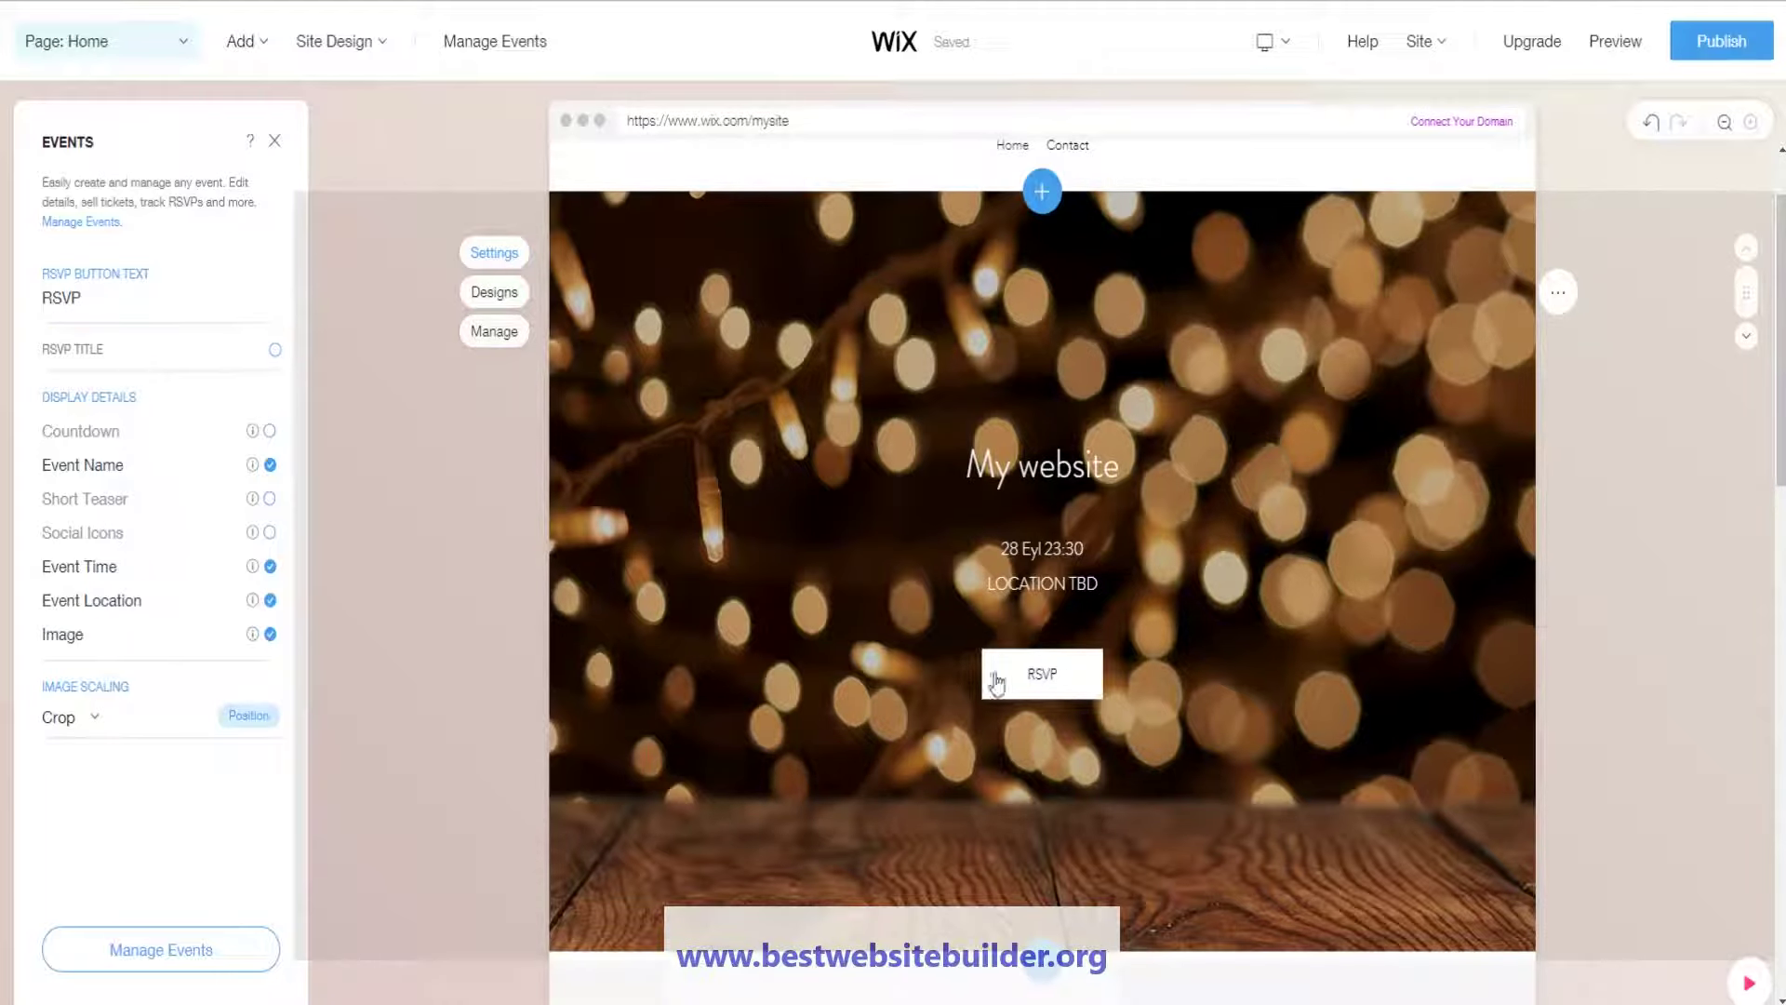
left_click(65, 295)
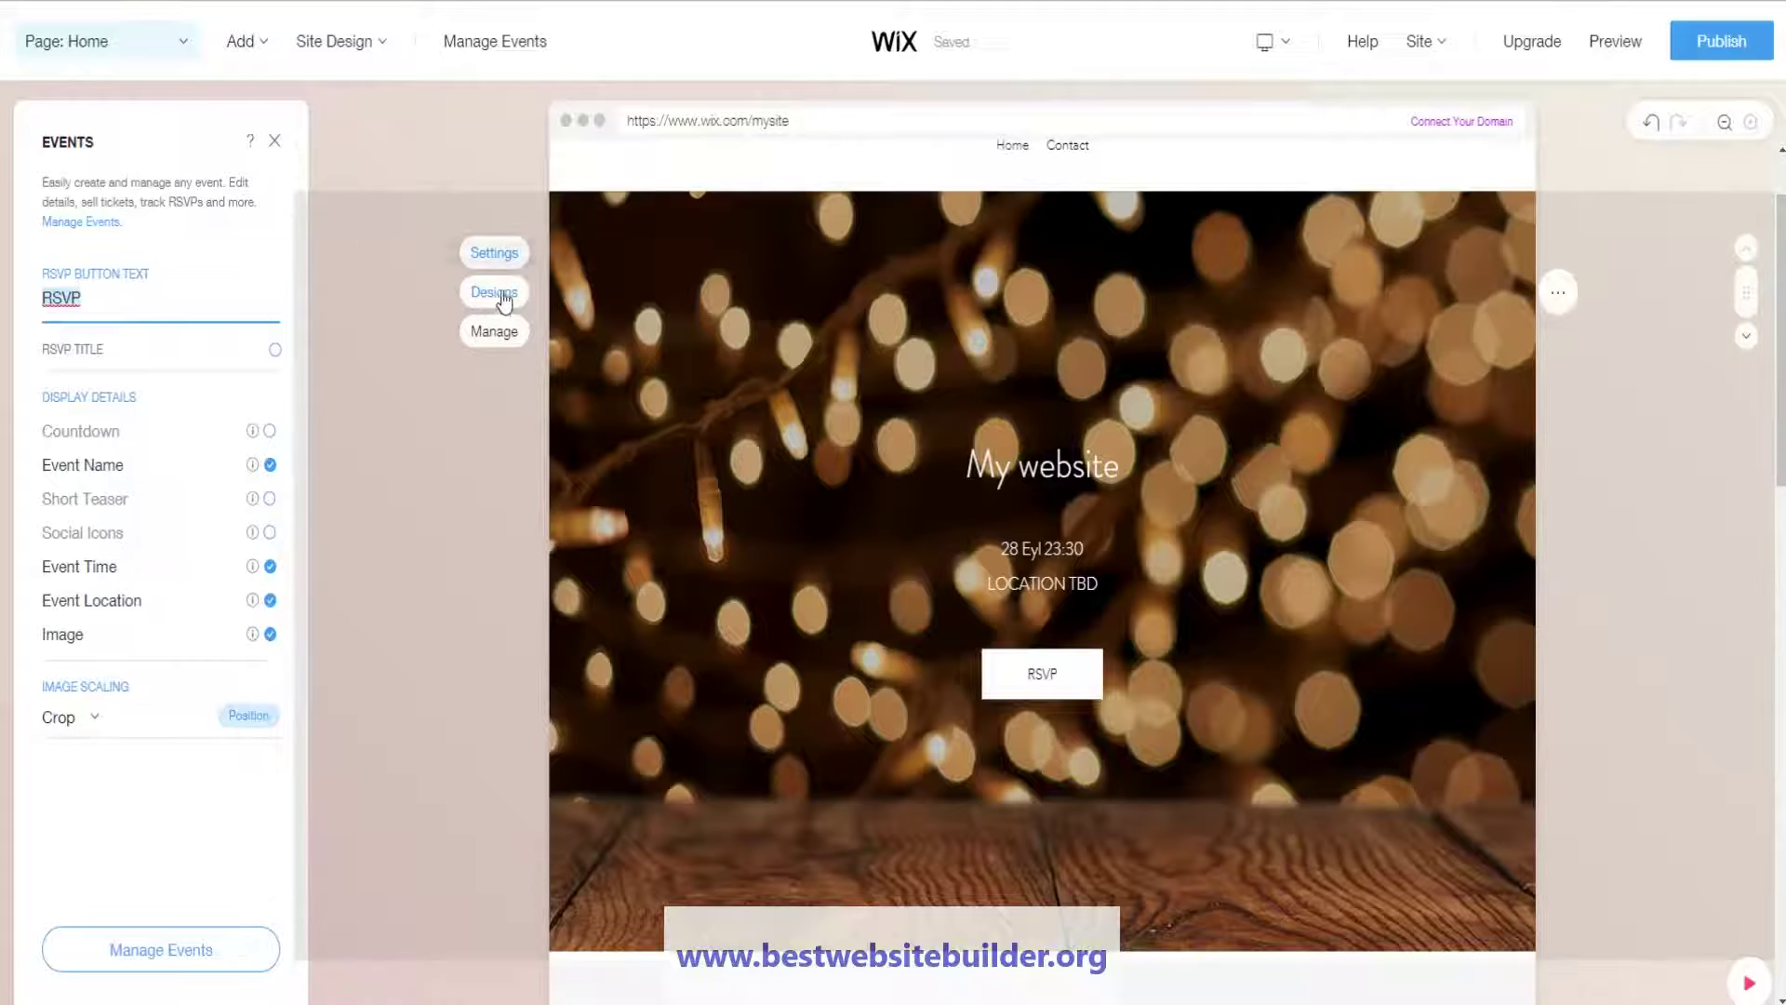
left_click(273, 142)
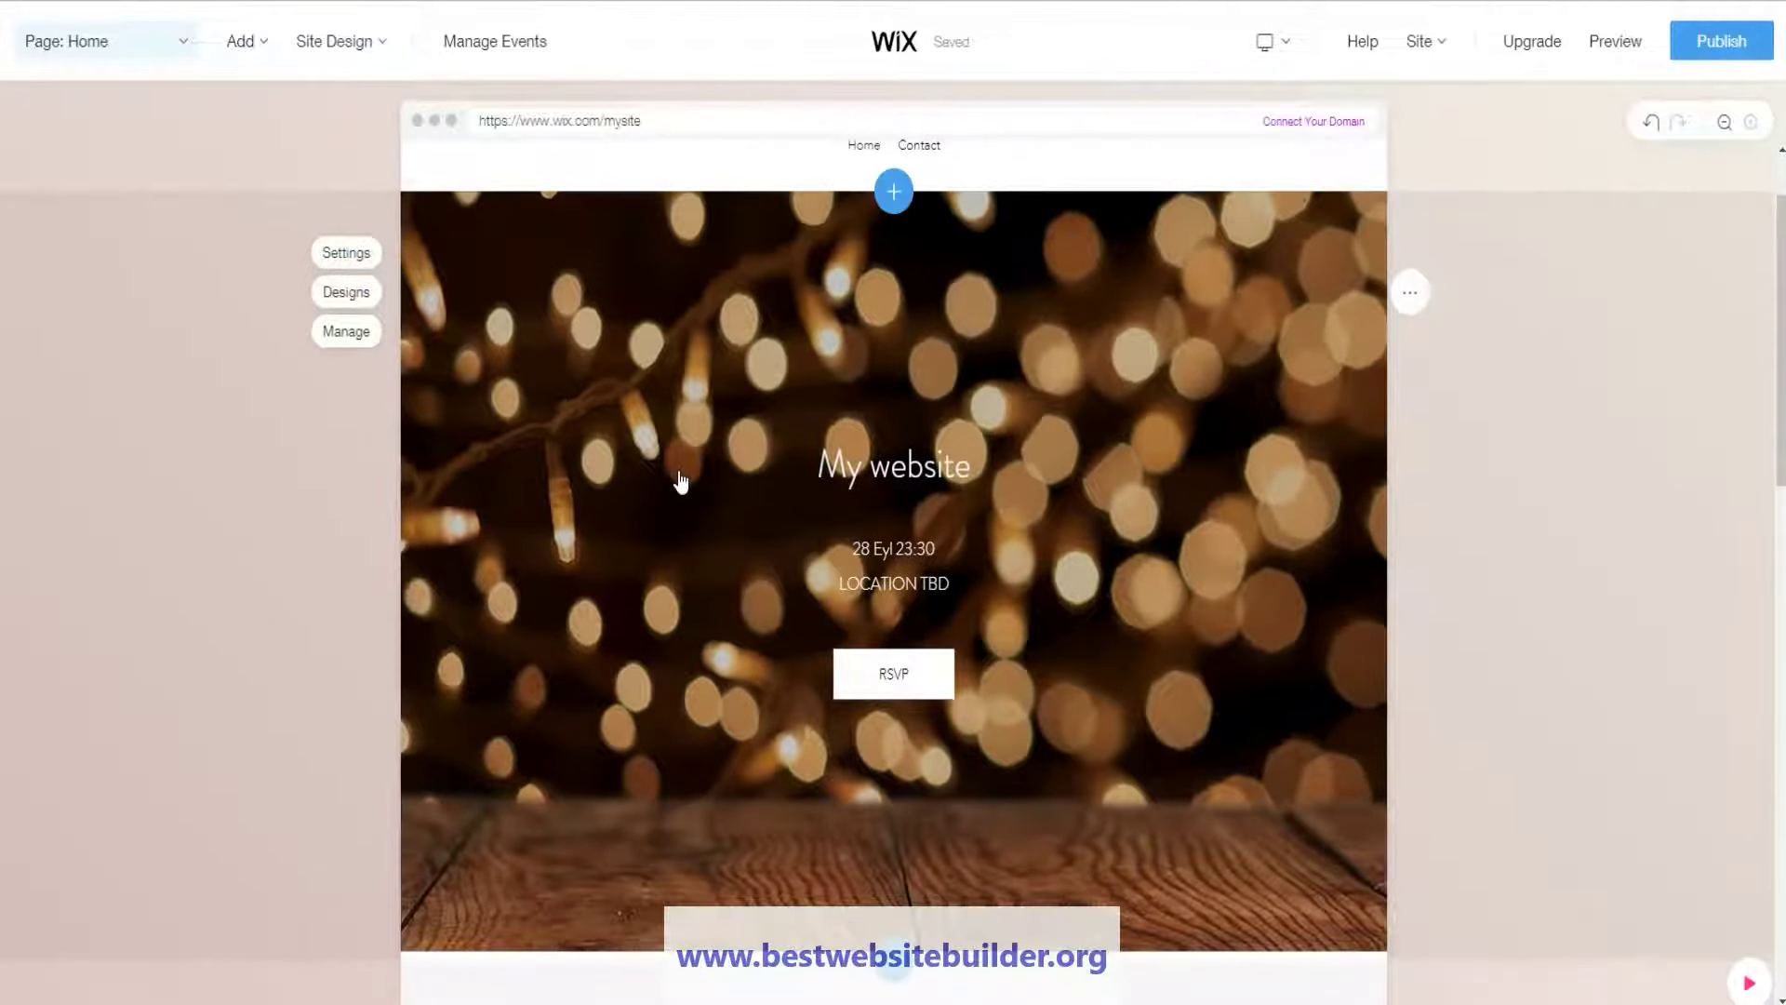
Open the Home page's Contact section for editing and enable its social links
scroll(678, 483, "down", 10)
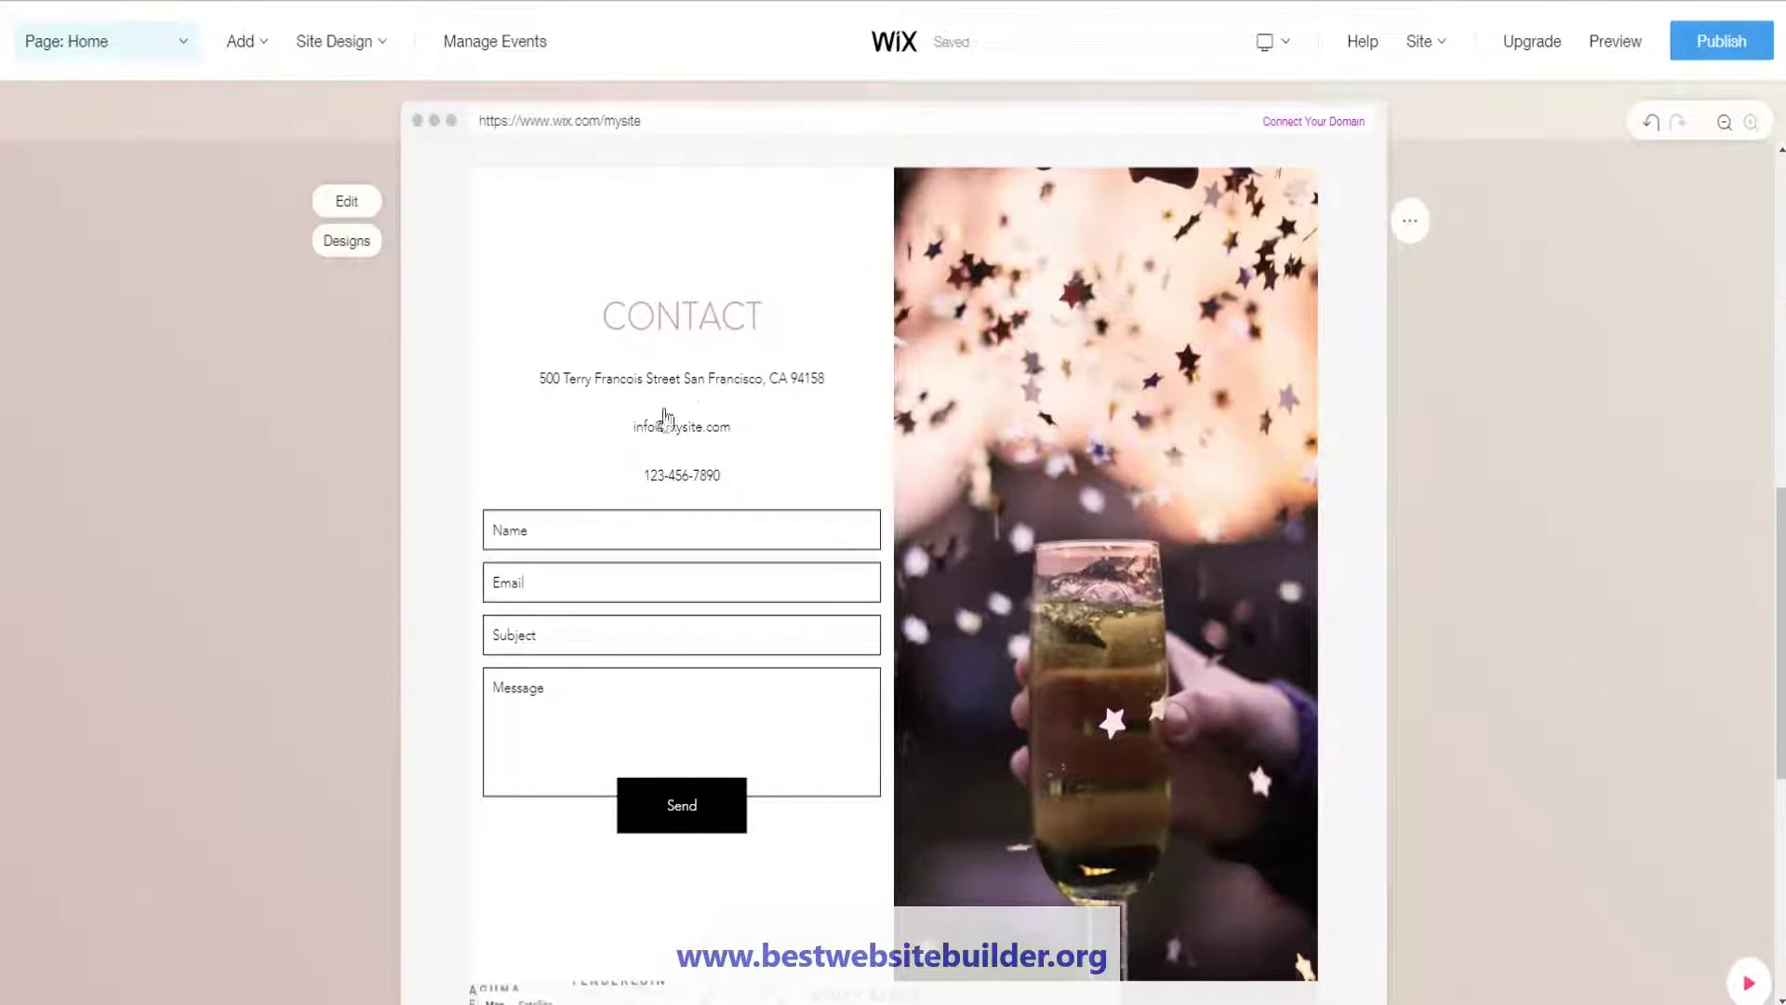
left_click(348, 203)
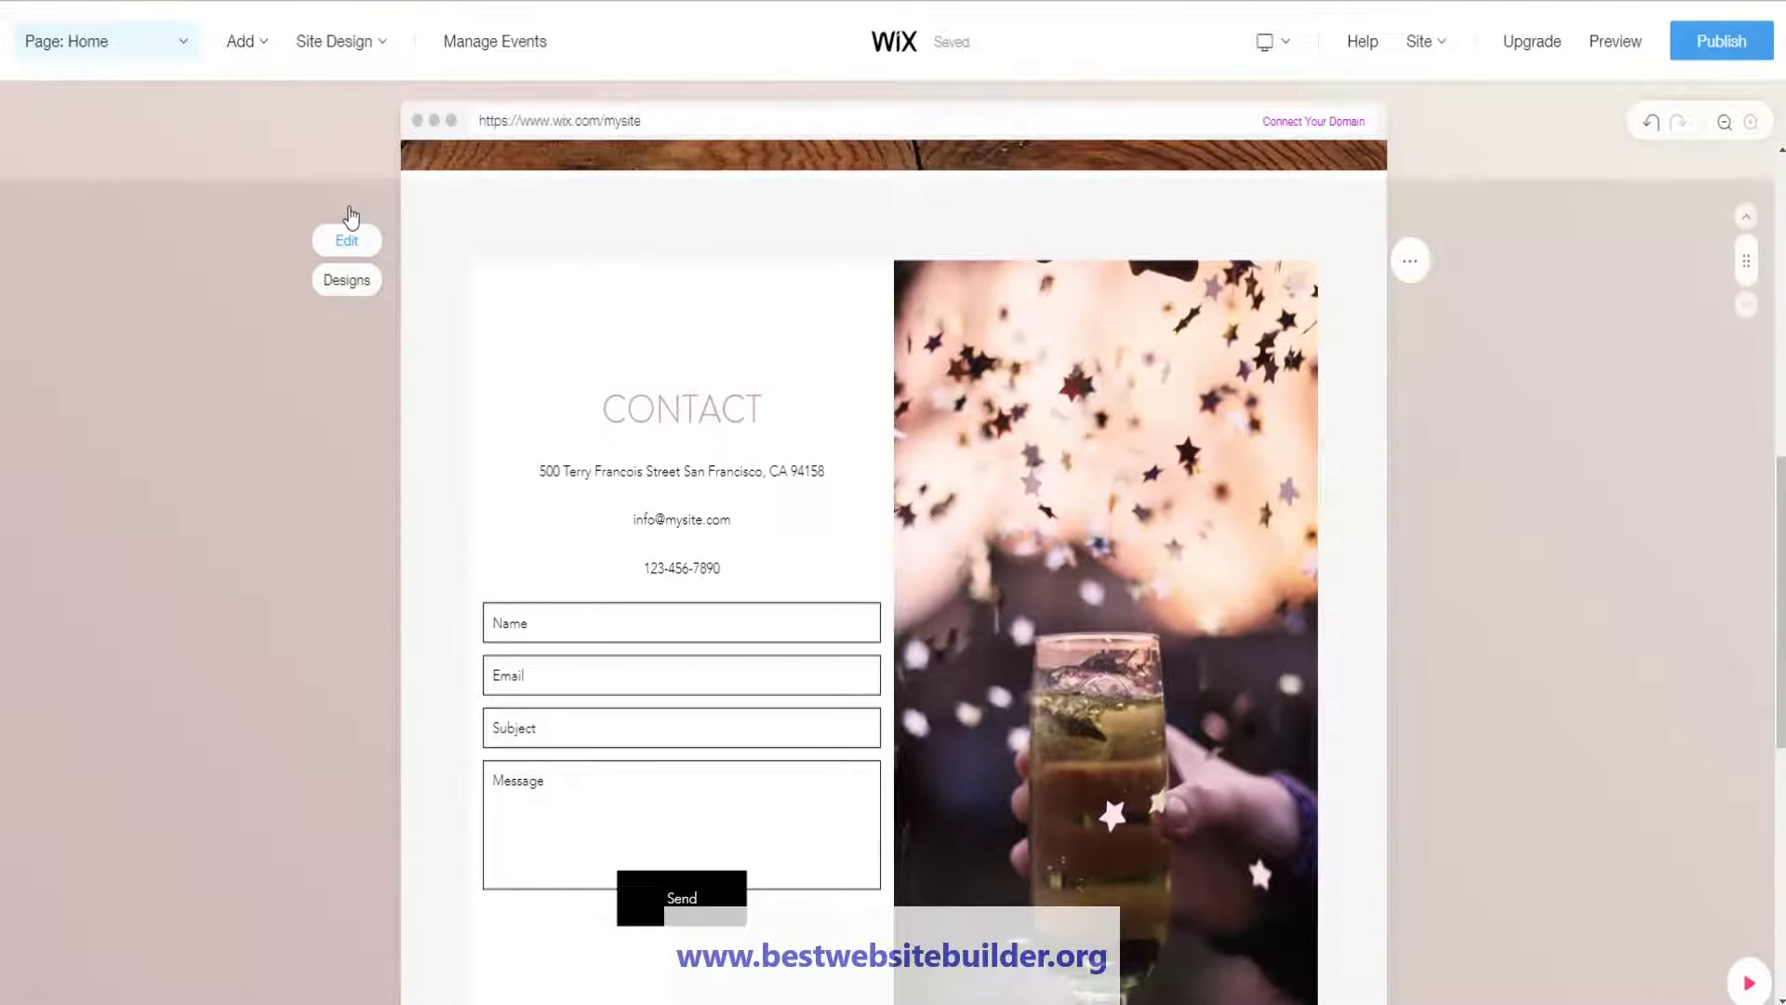
left_click(348, 228)
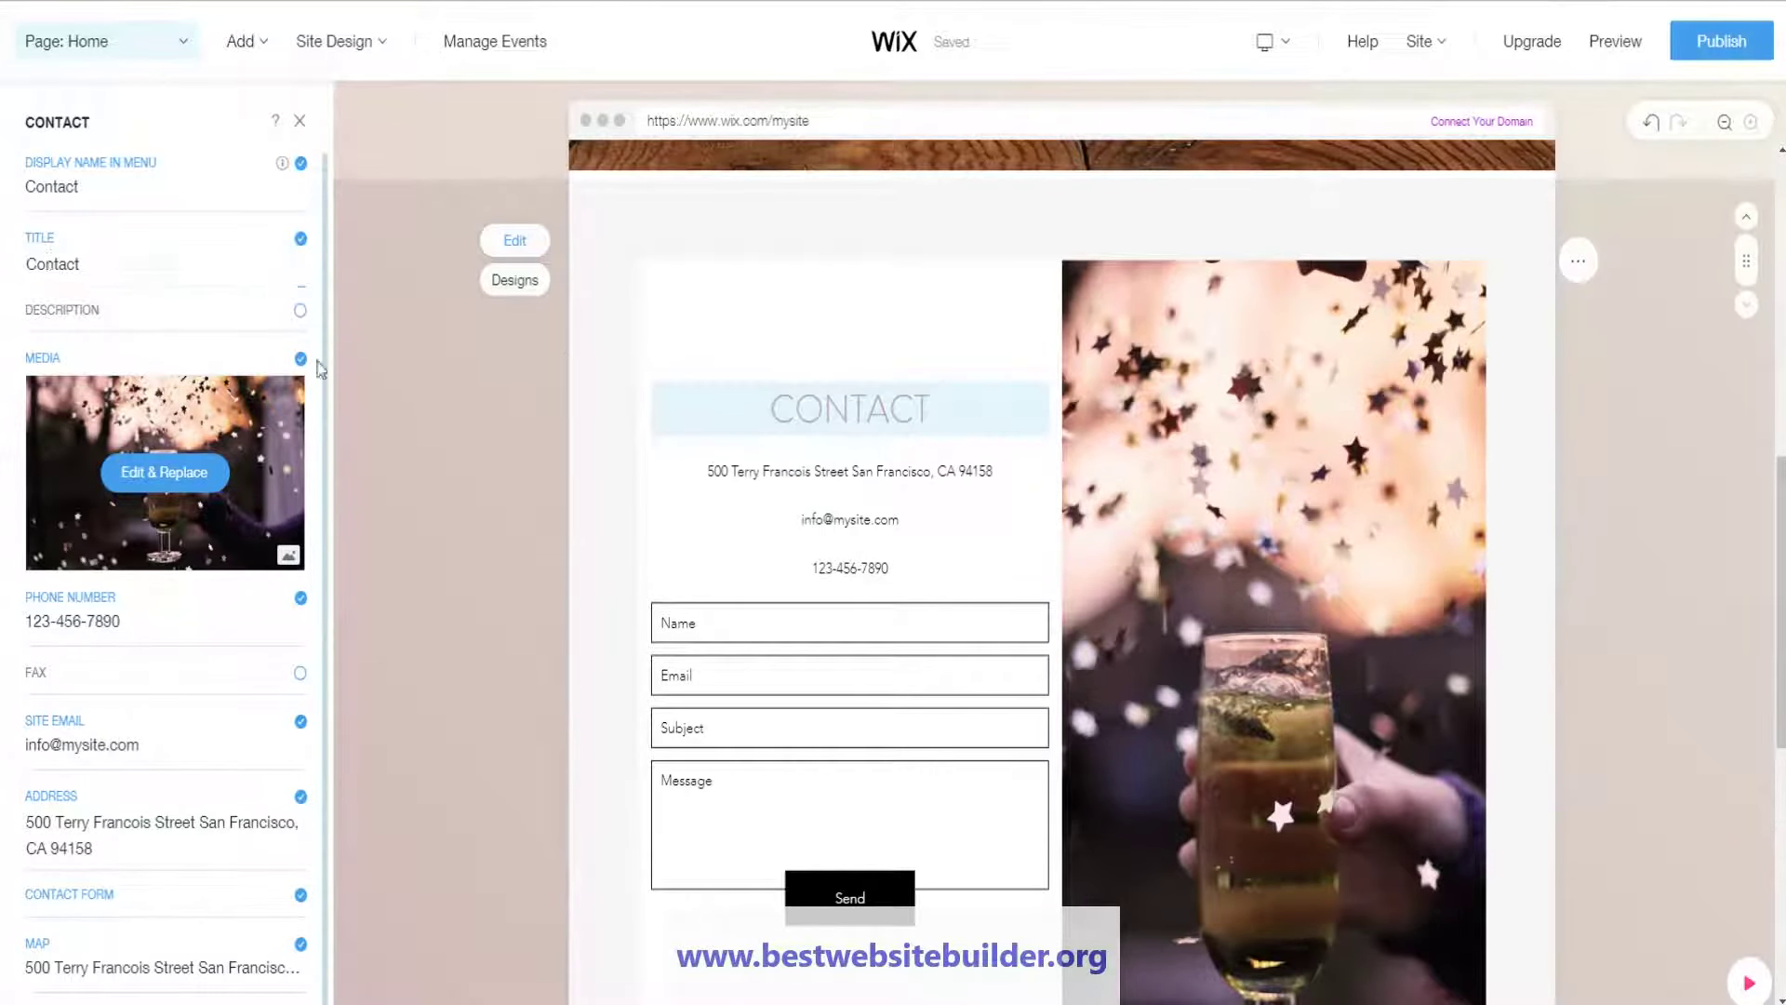
scroll(260, 642, "down", 1)
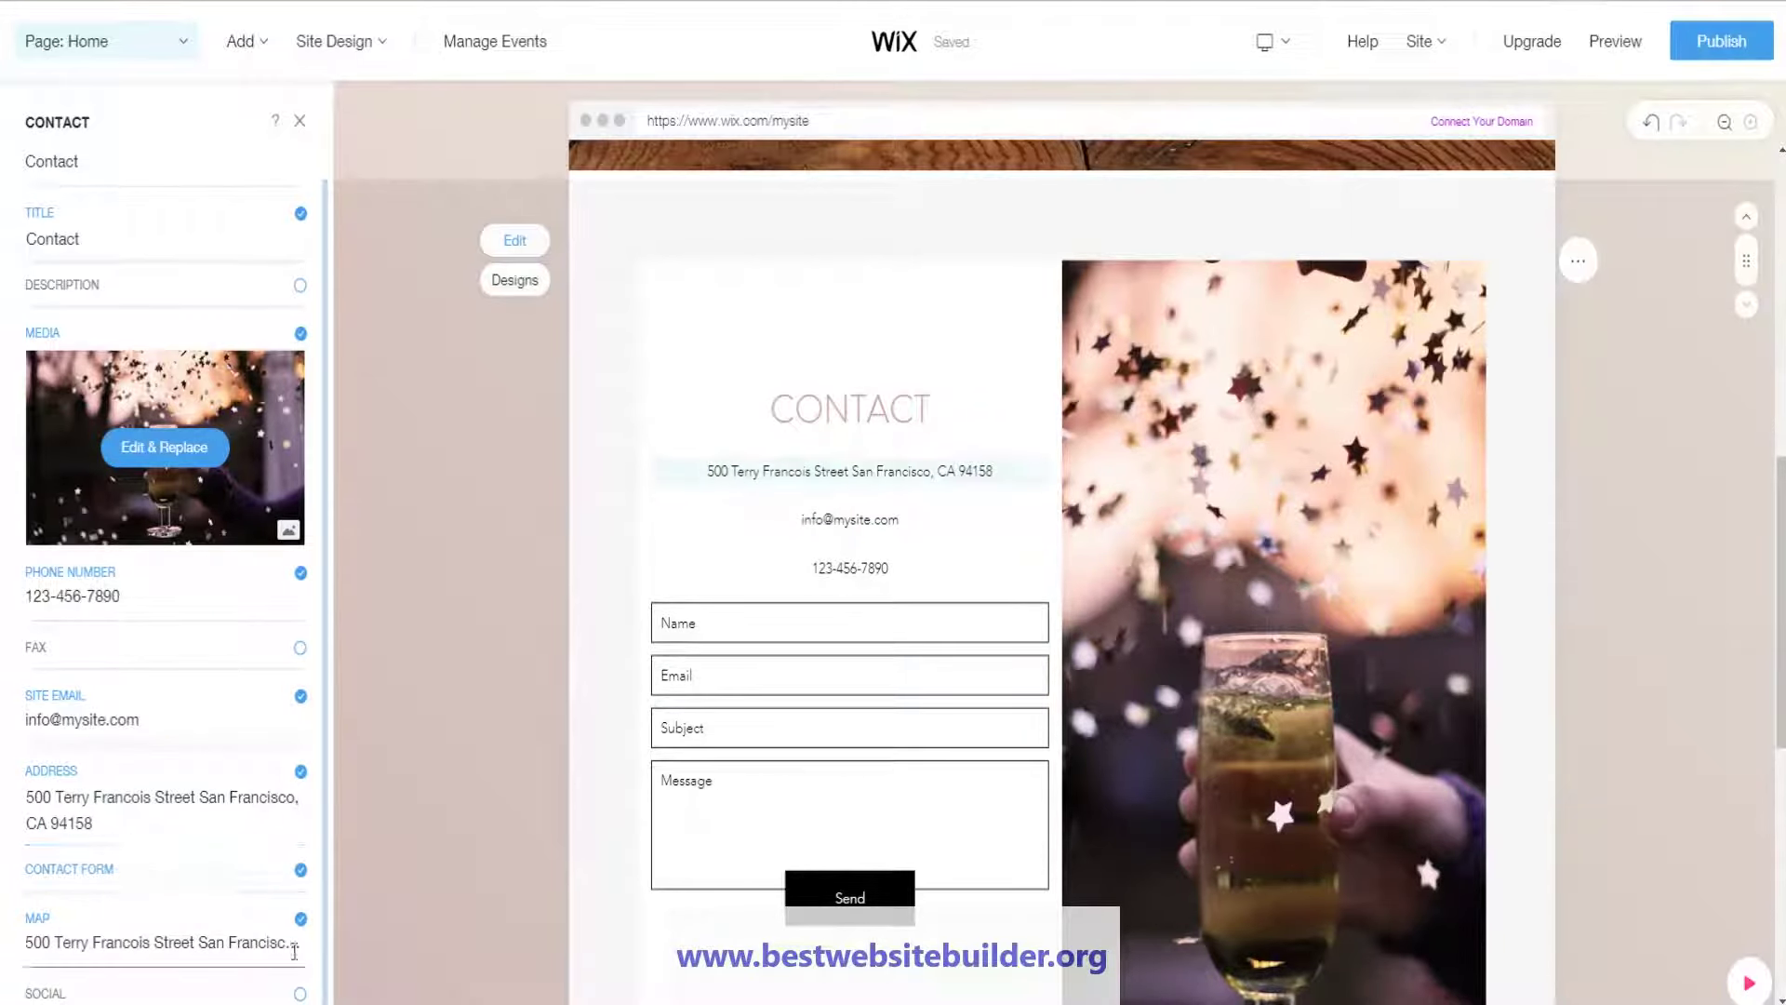
left_click(304, 993)
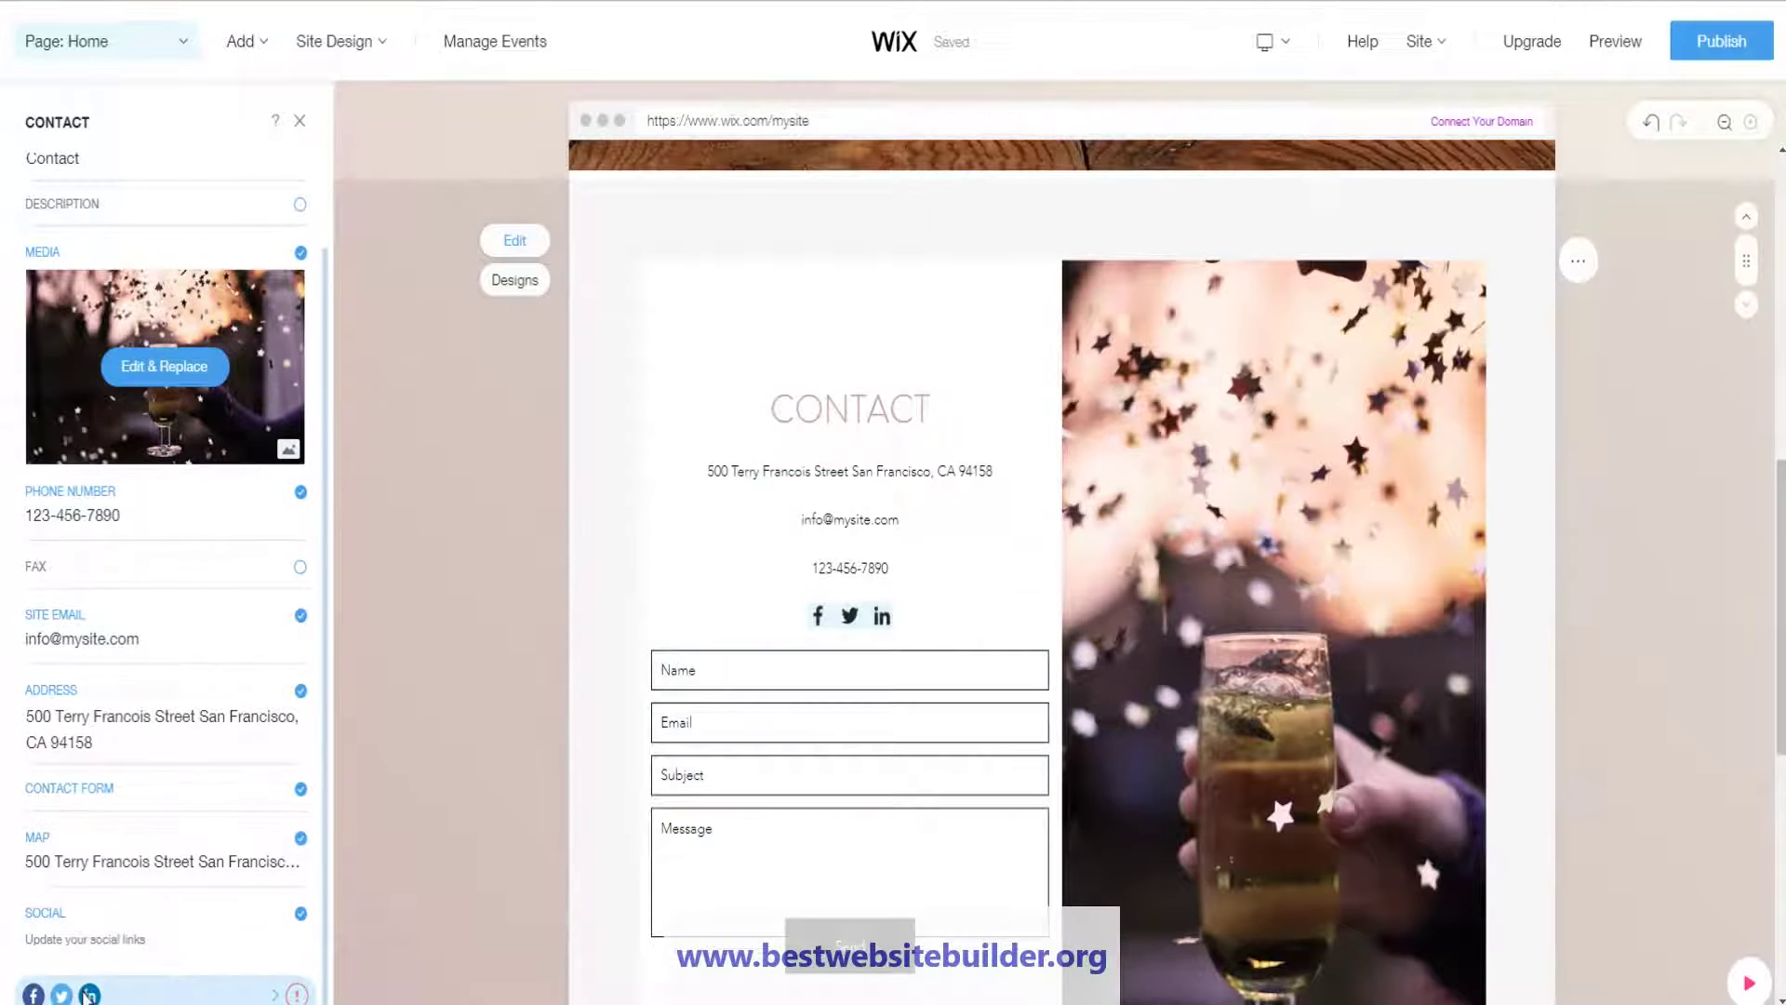
Examine the Facebook and Twitter link addresses and the empty link entry in the Contact section's social settings, and close the settings
left_click(279, 994)
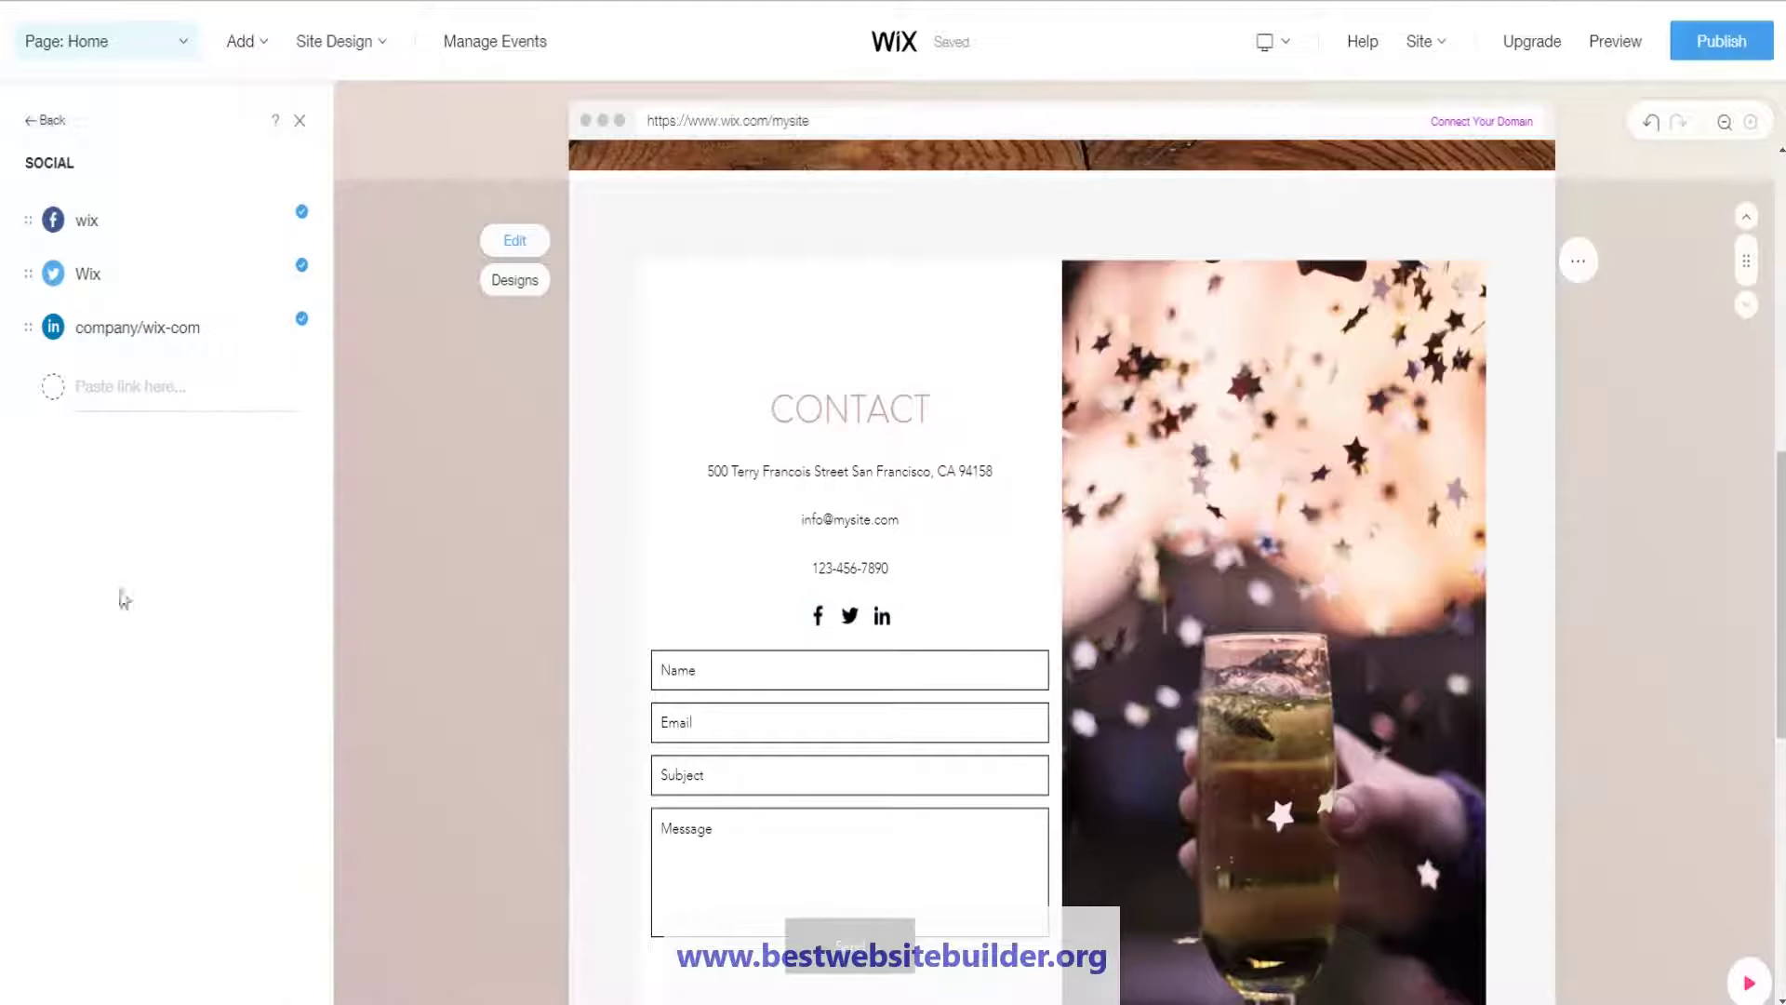
left_click(242, 220)
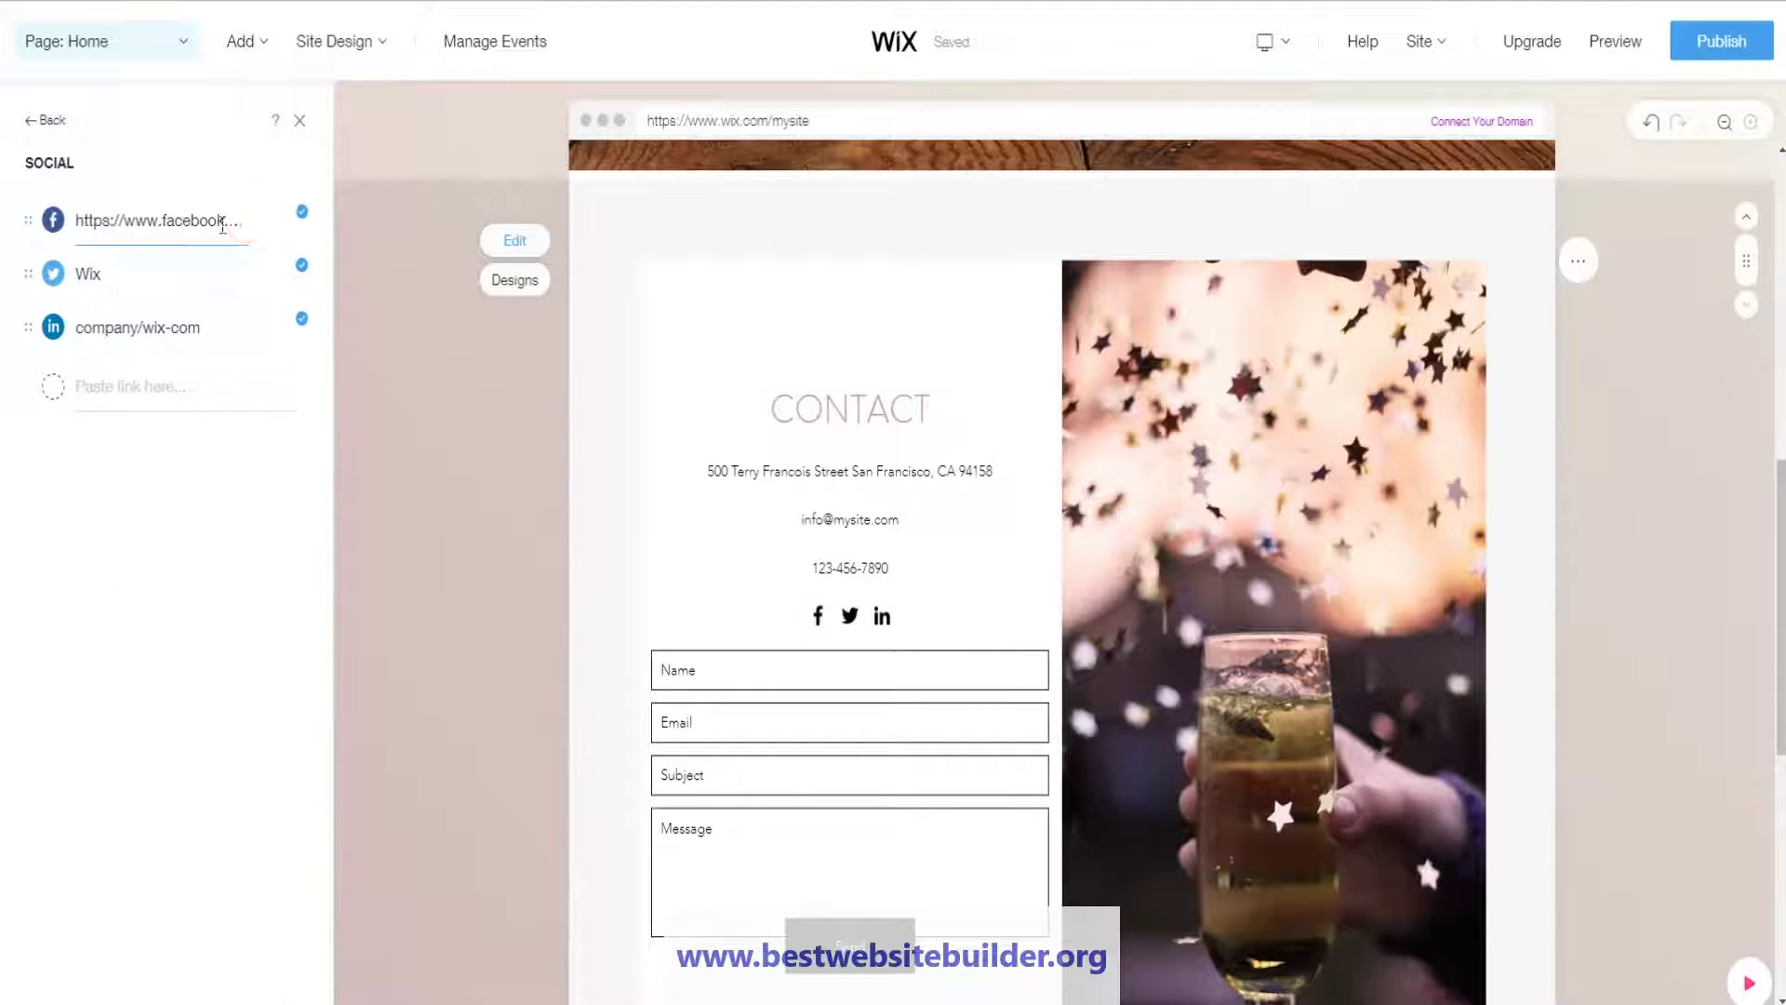
left_click(94, 221)
left_click_drag(94, 221, 256, 239)
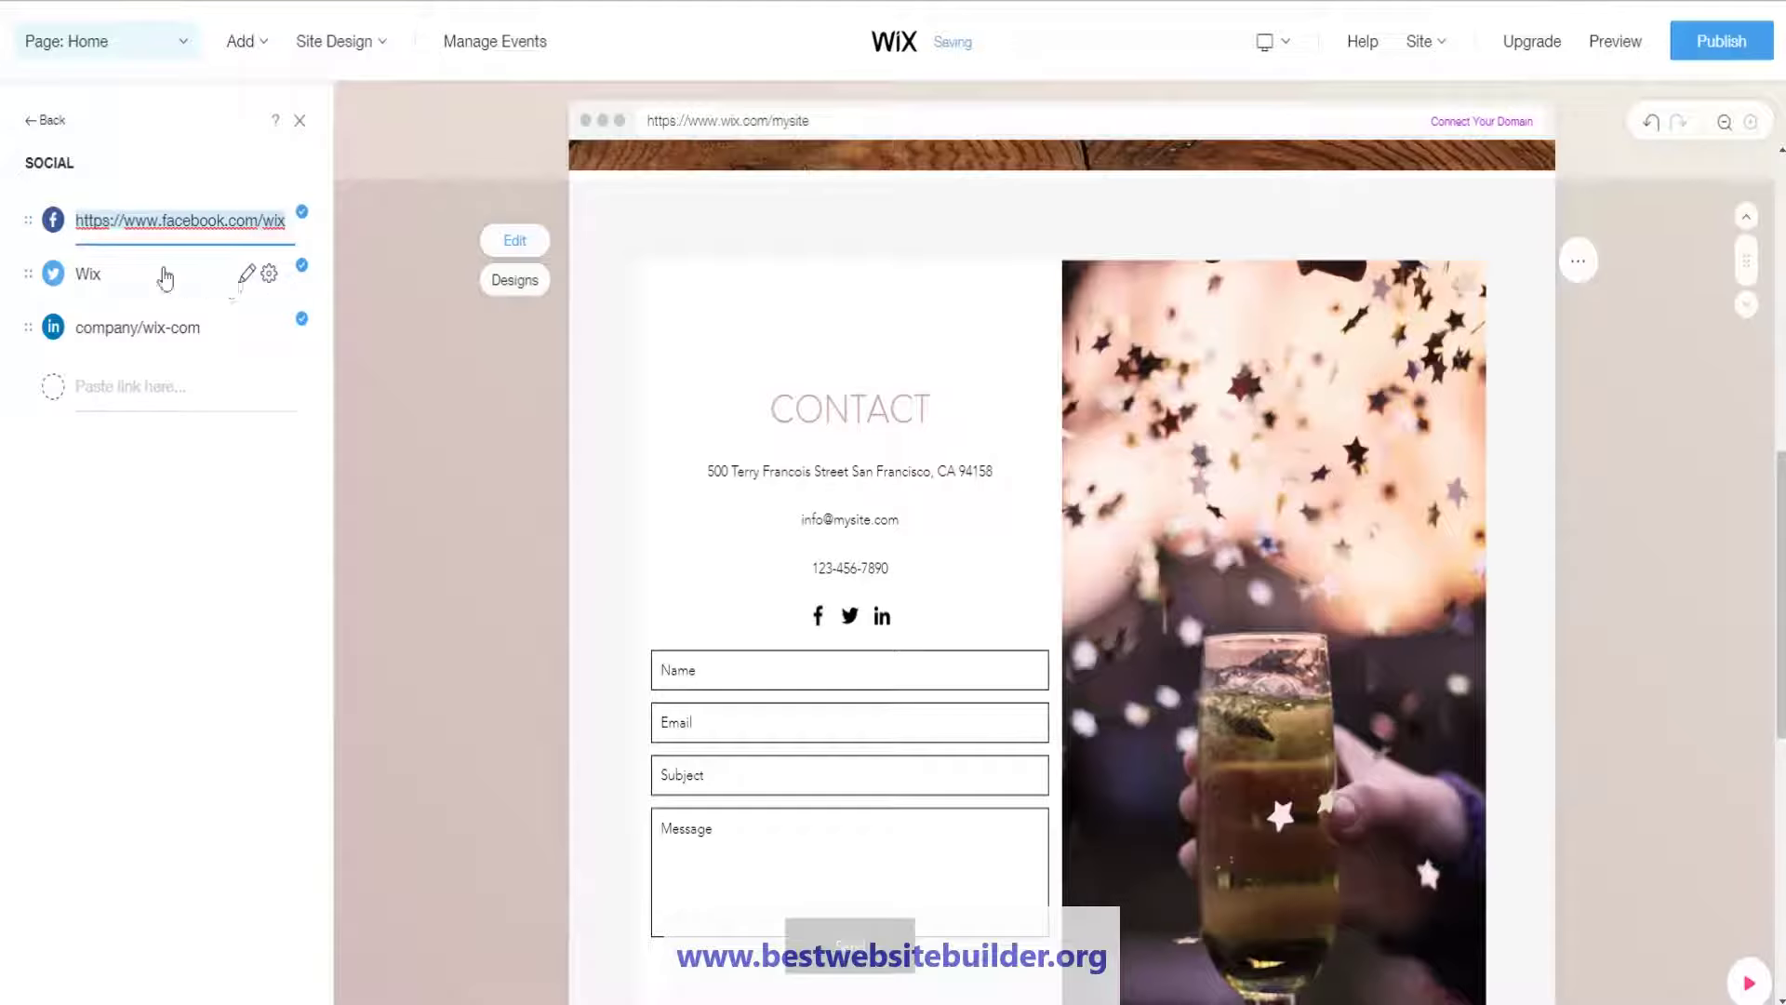
left_click(143, 270)
triple_click(119, 272)
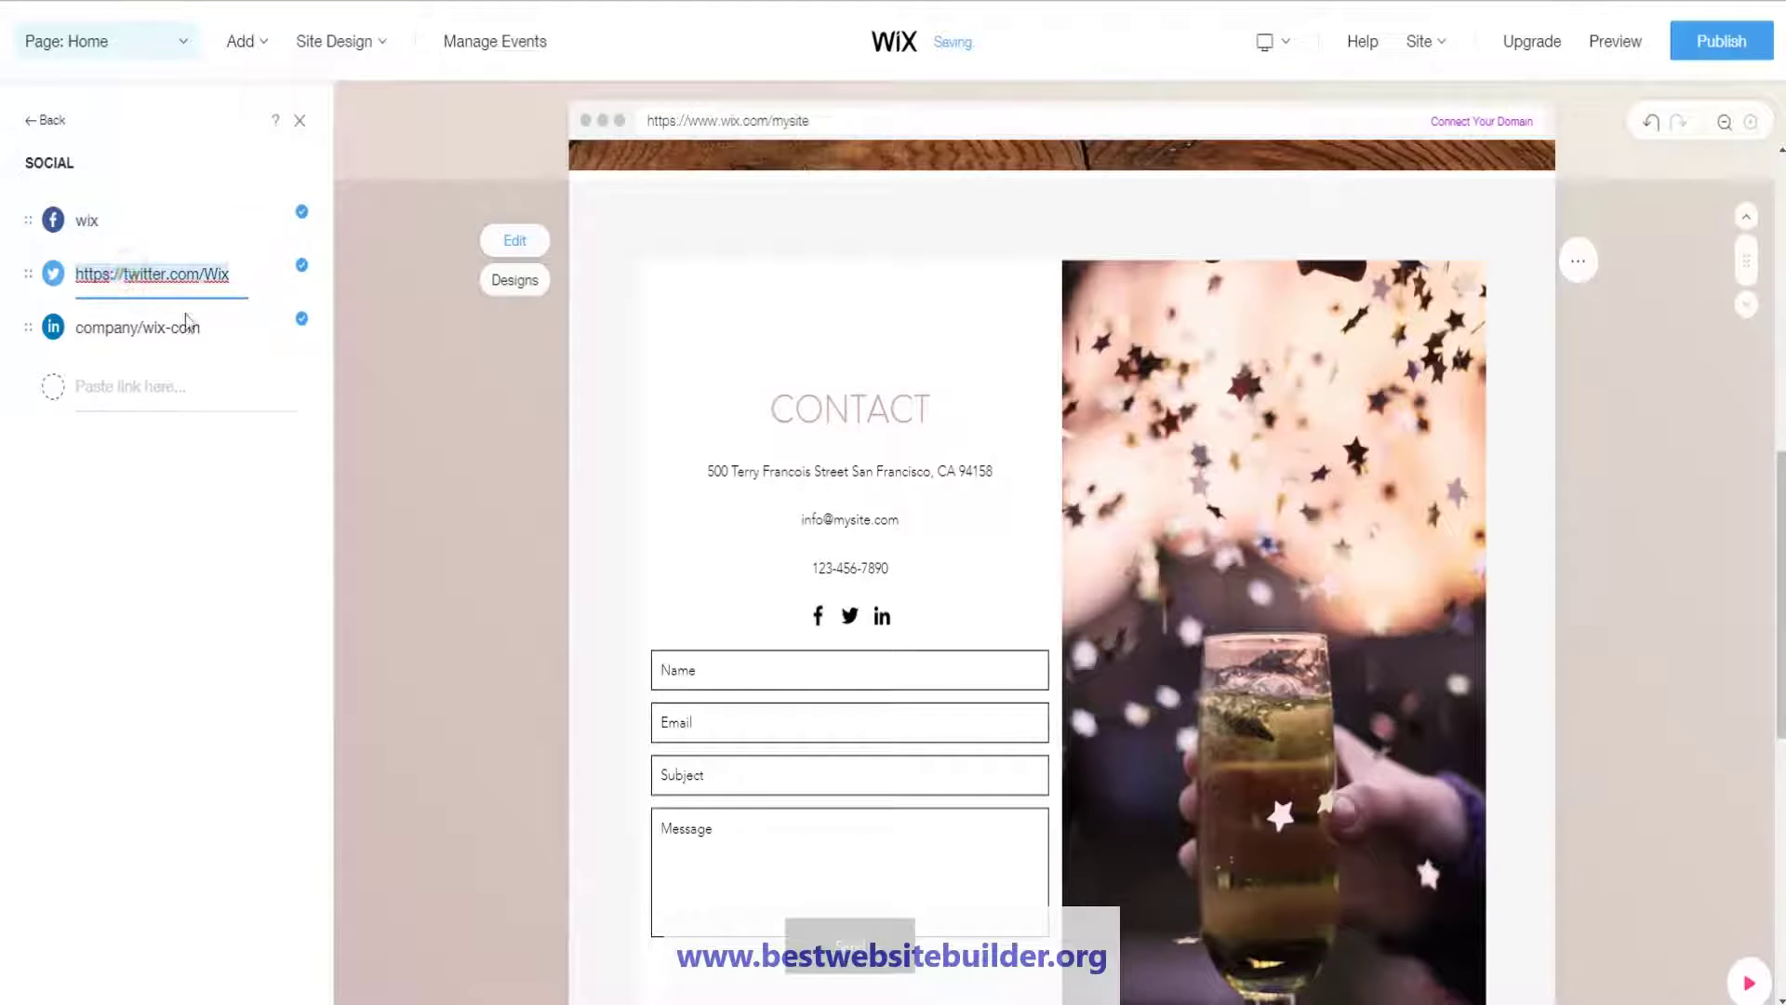
left_click(151, 408)
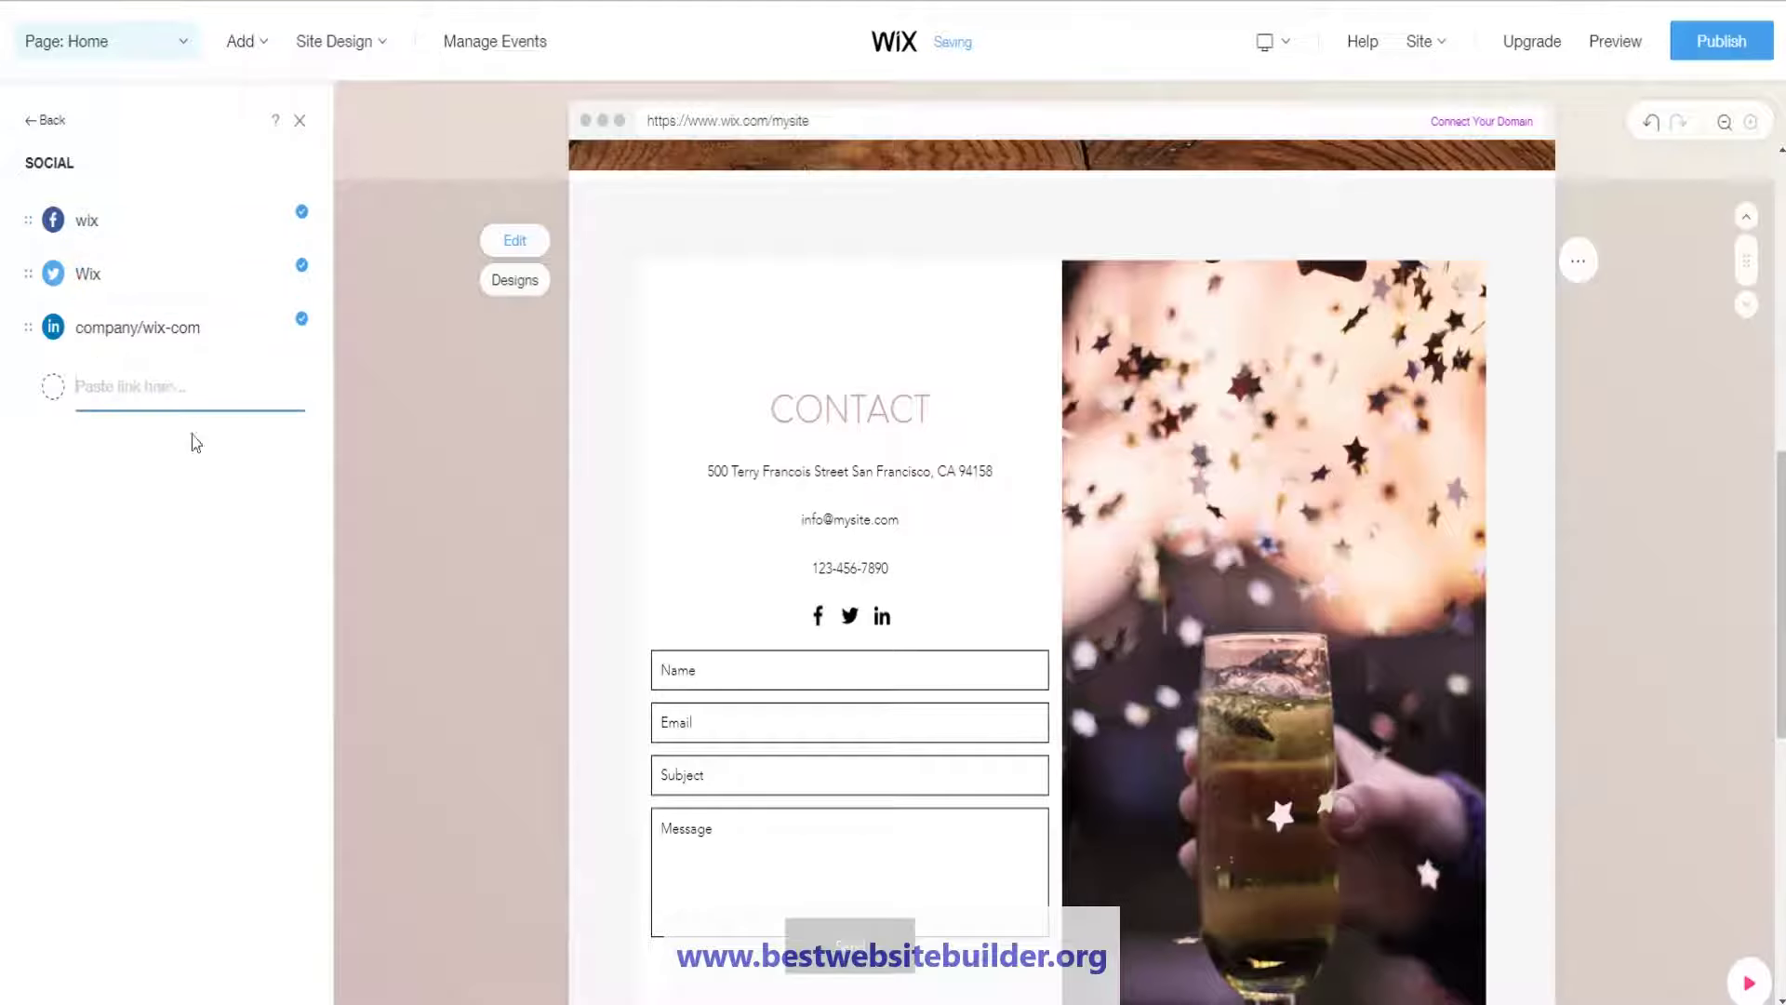
left_click(299, 122)
Browse the available site themes, apply the Vogue theme and check it on the Home page
scroll(506, 293, "up", 10)
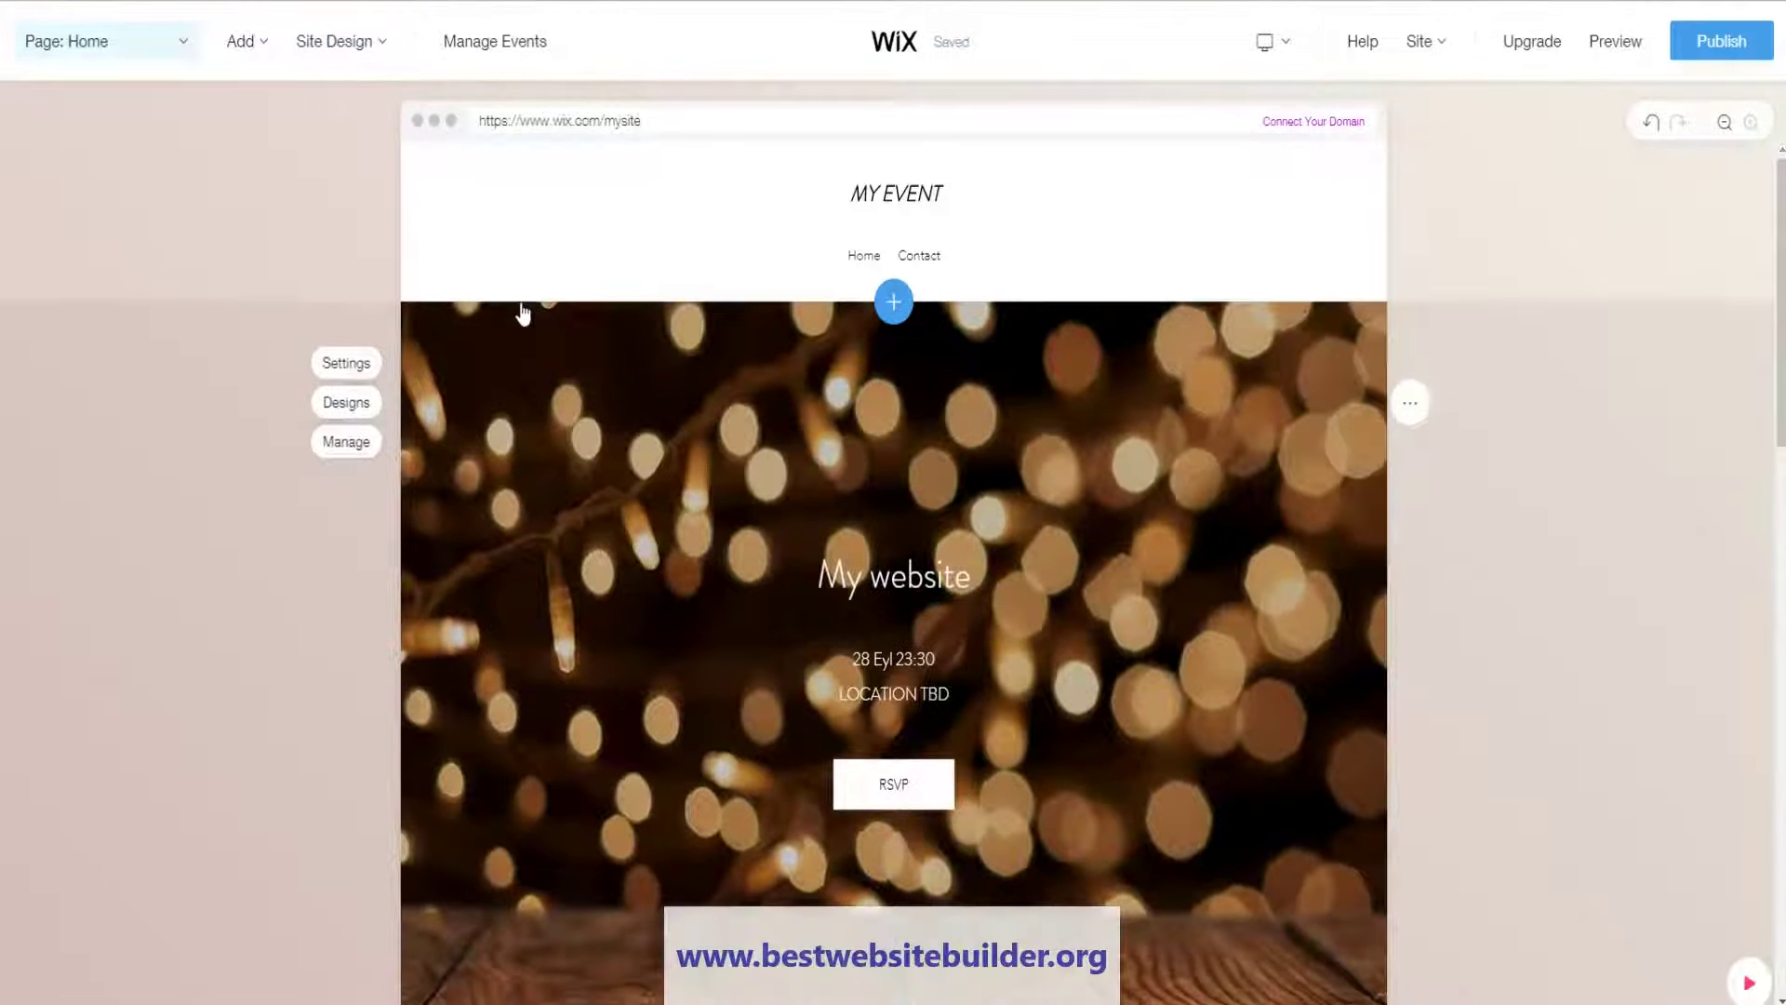
mouse_move(359, 43)
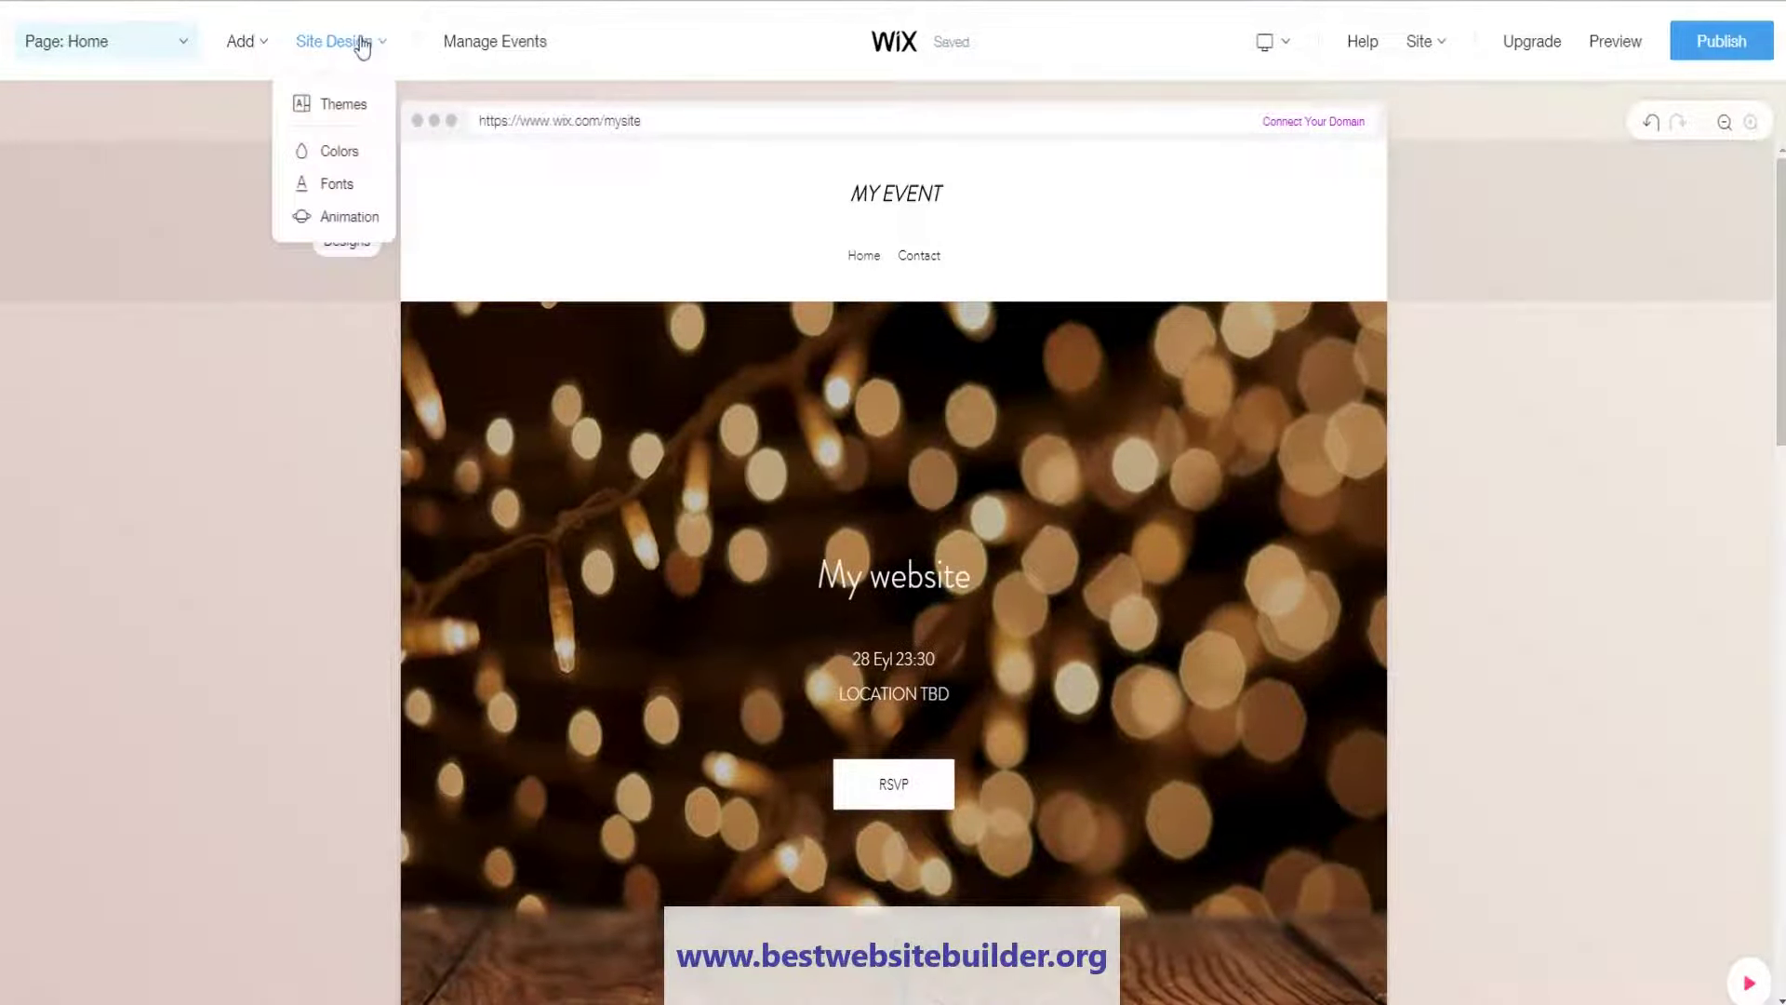
left_click(332, 110)
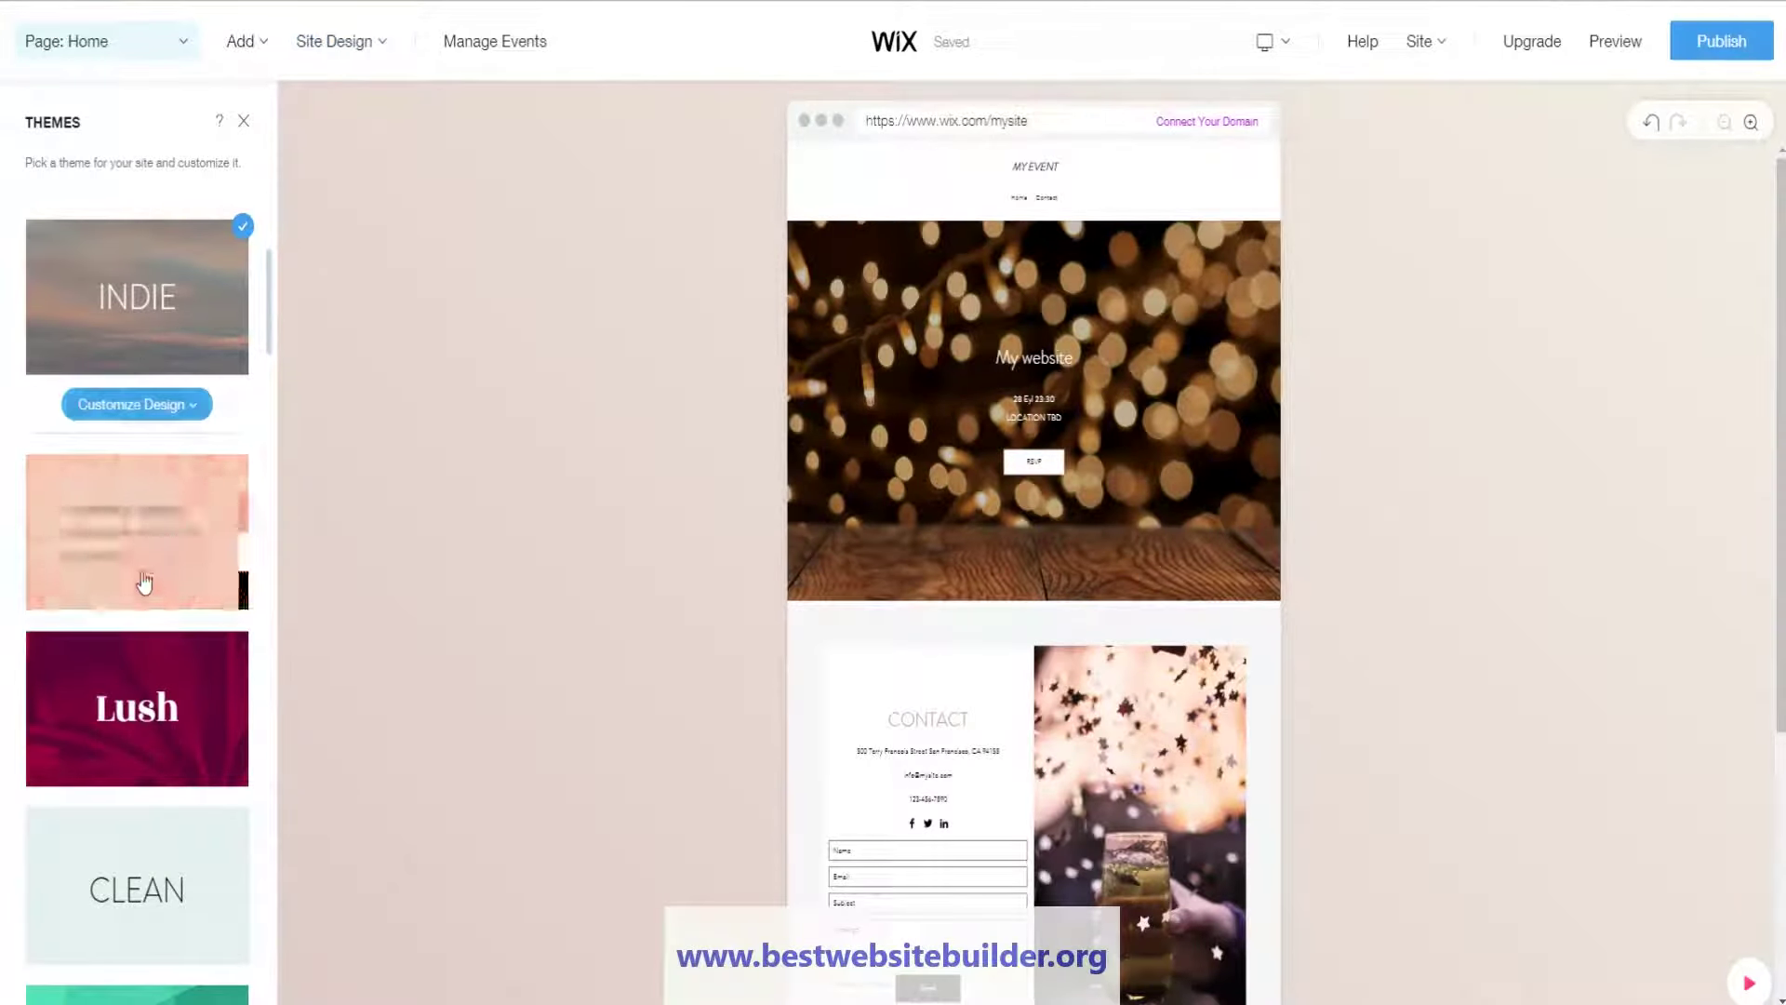
scroll(148, 706, "down", 5)
scroll(153, 530, "down", 10)
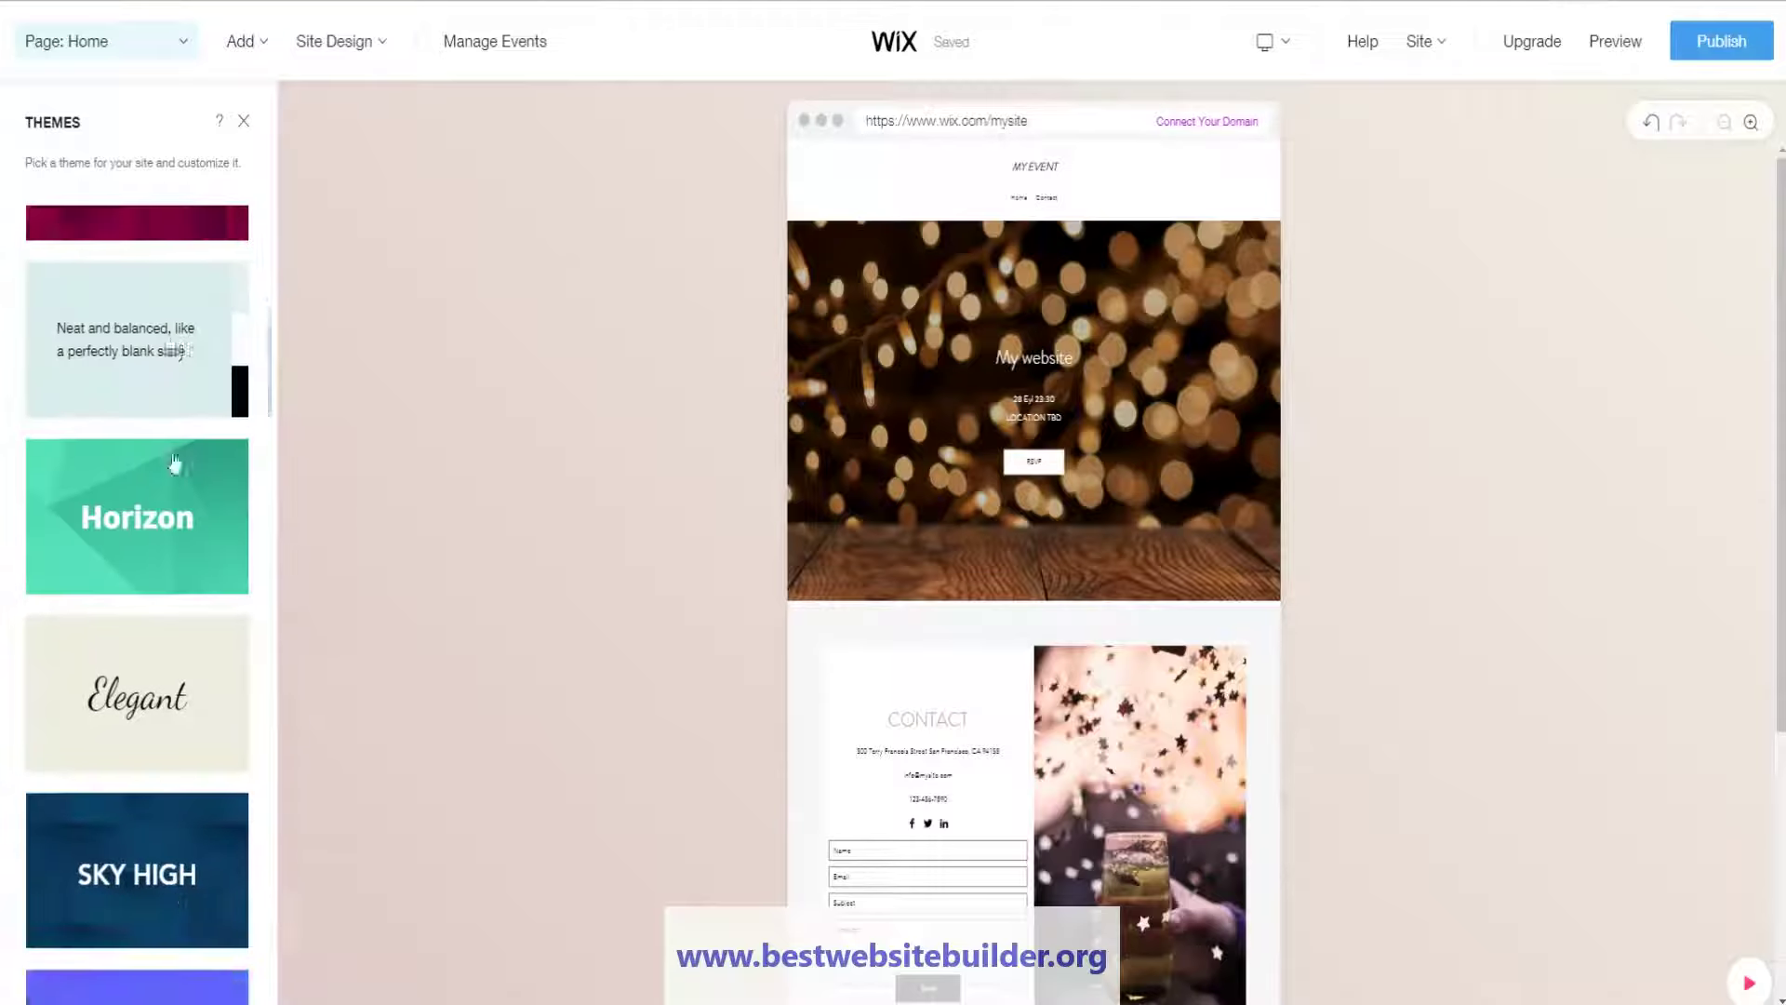
scroll(165, 637, "down", 2)
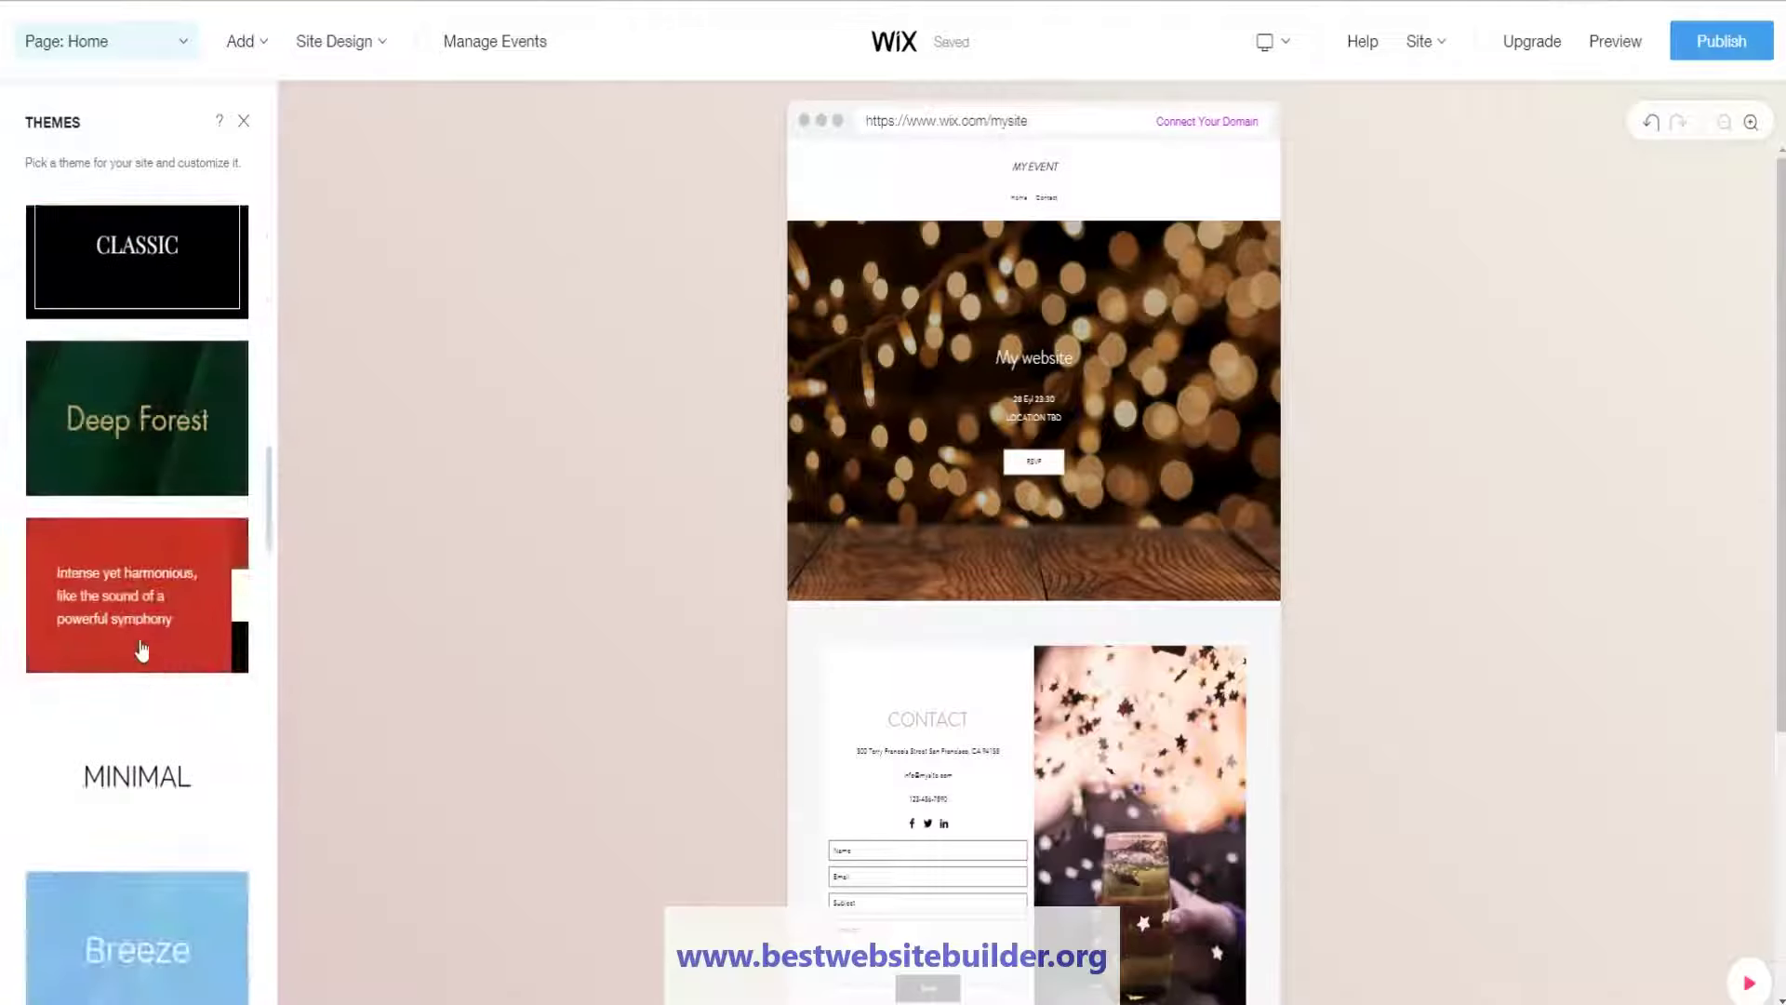
scroll(139, 623, "down", 3)
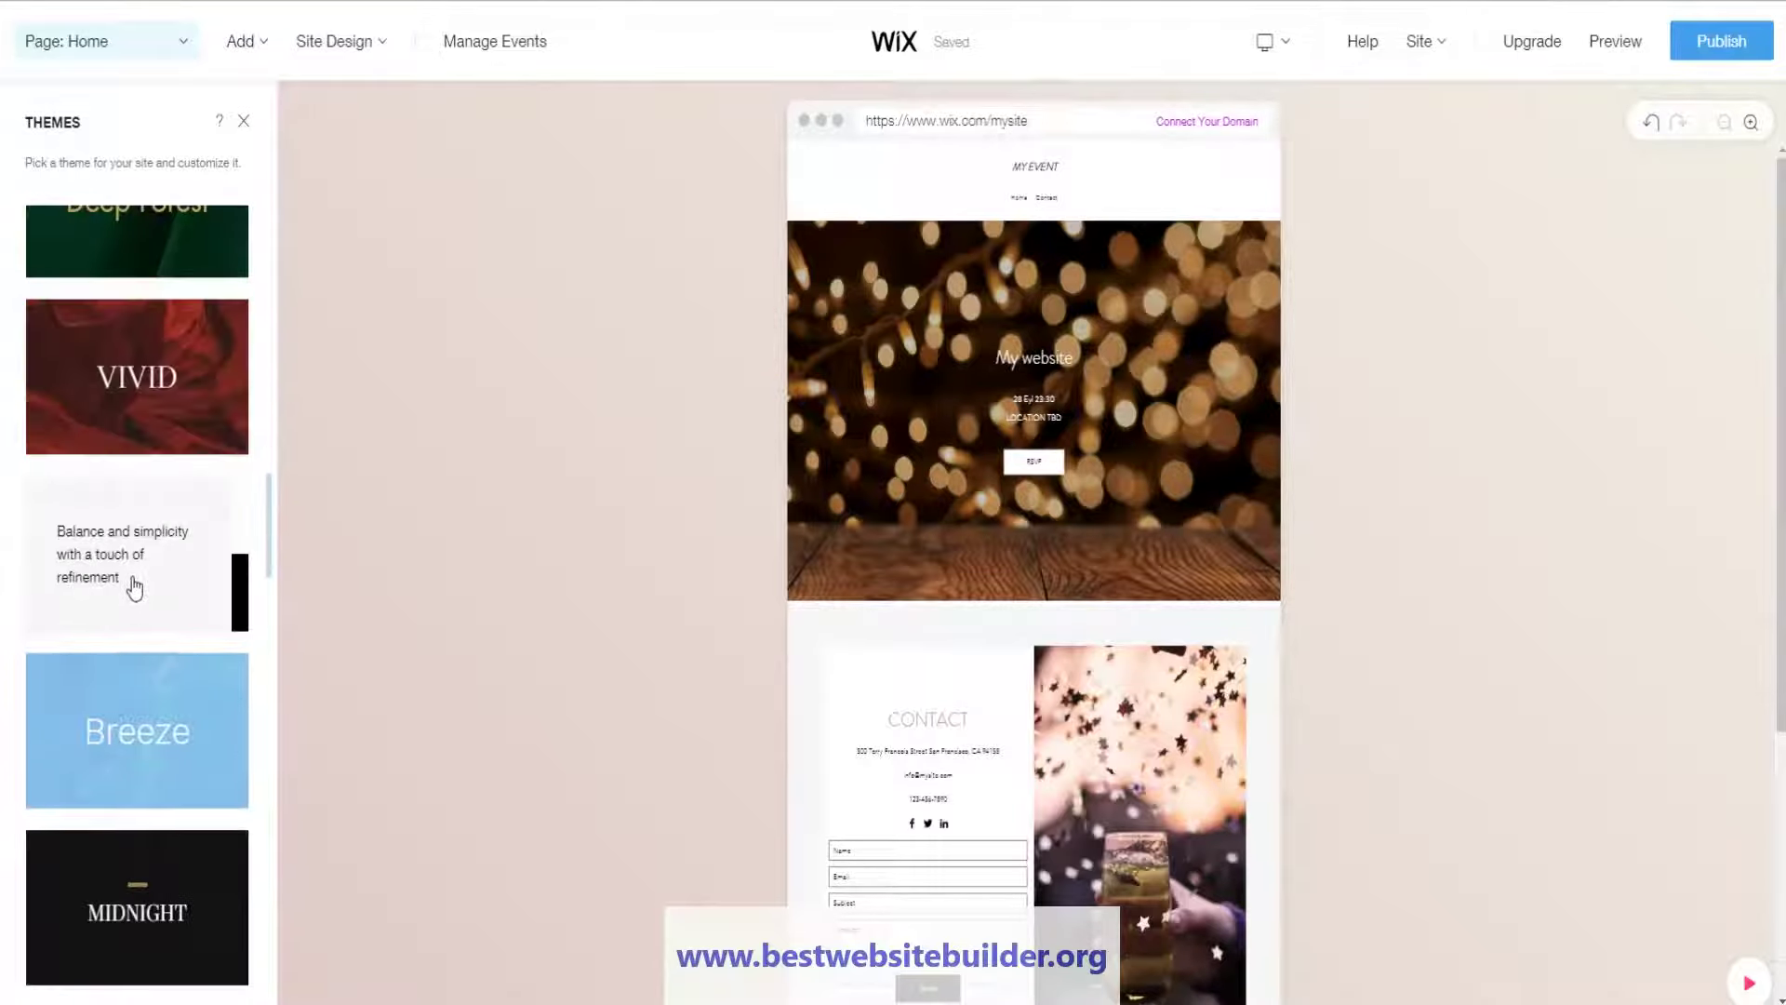
scroll(135, 586, "down", 4)
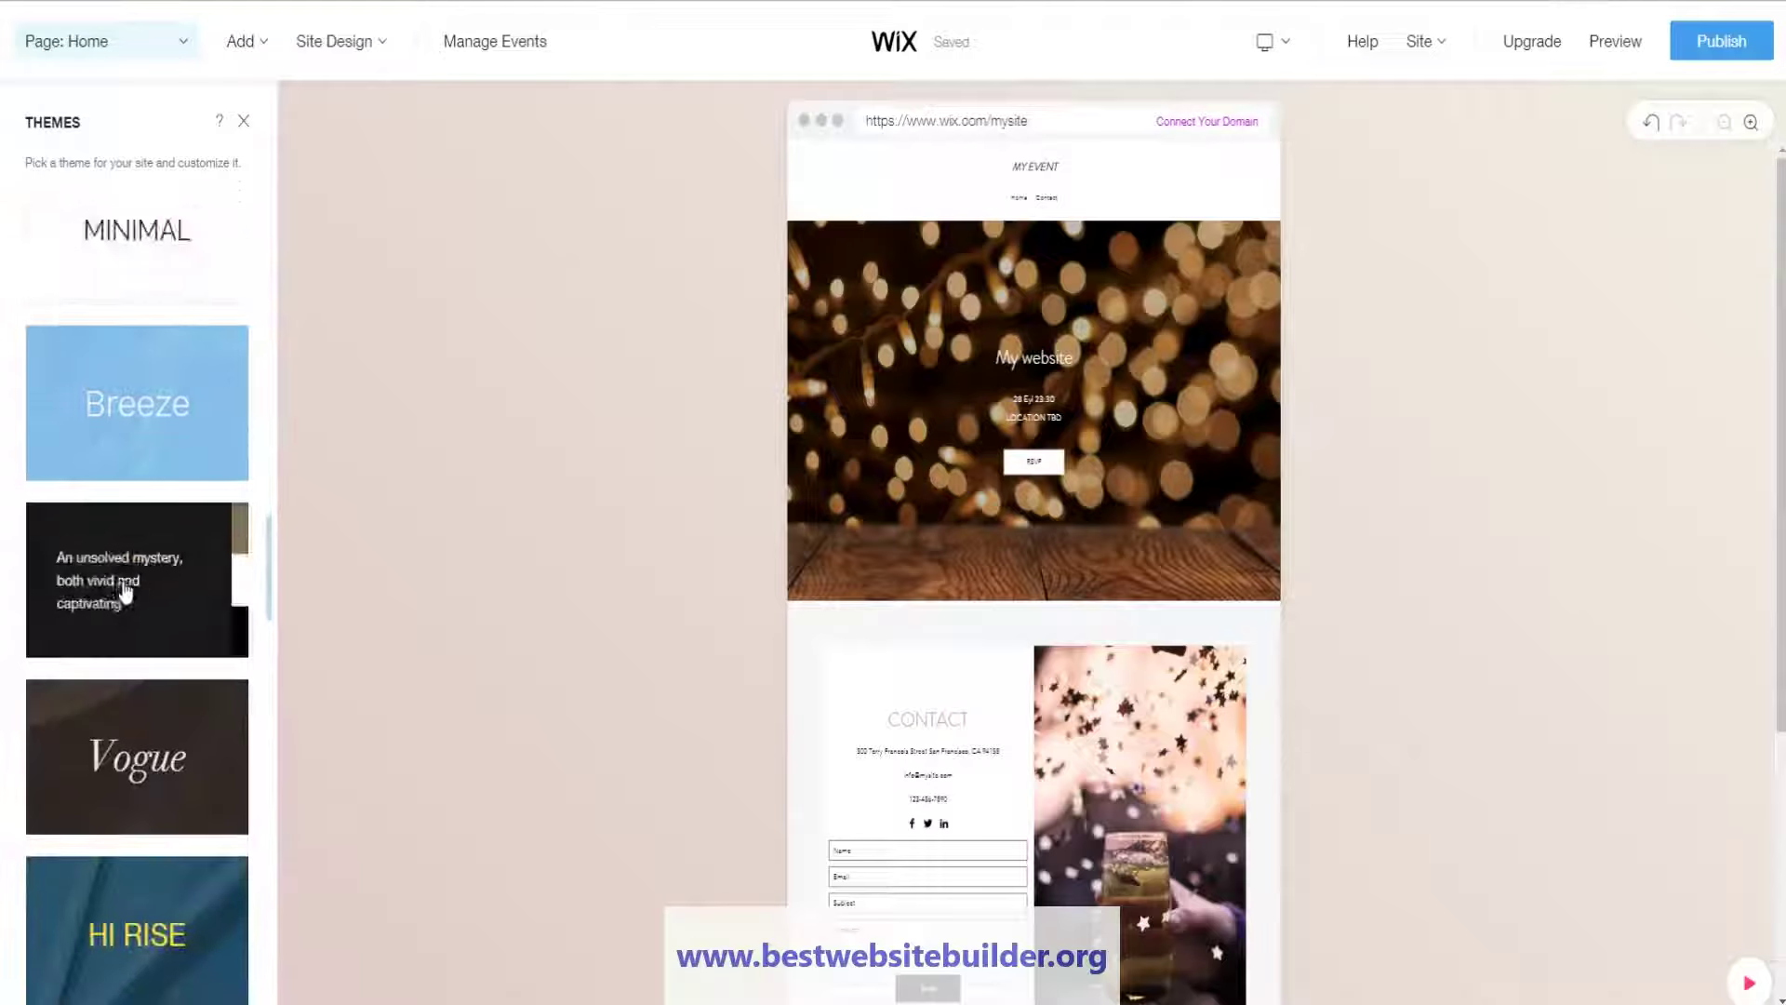
left_click(146, 753)
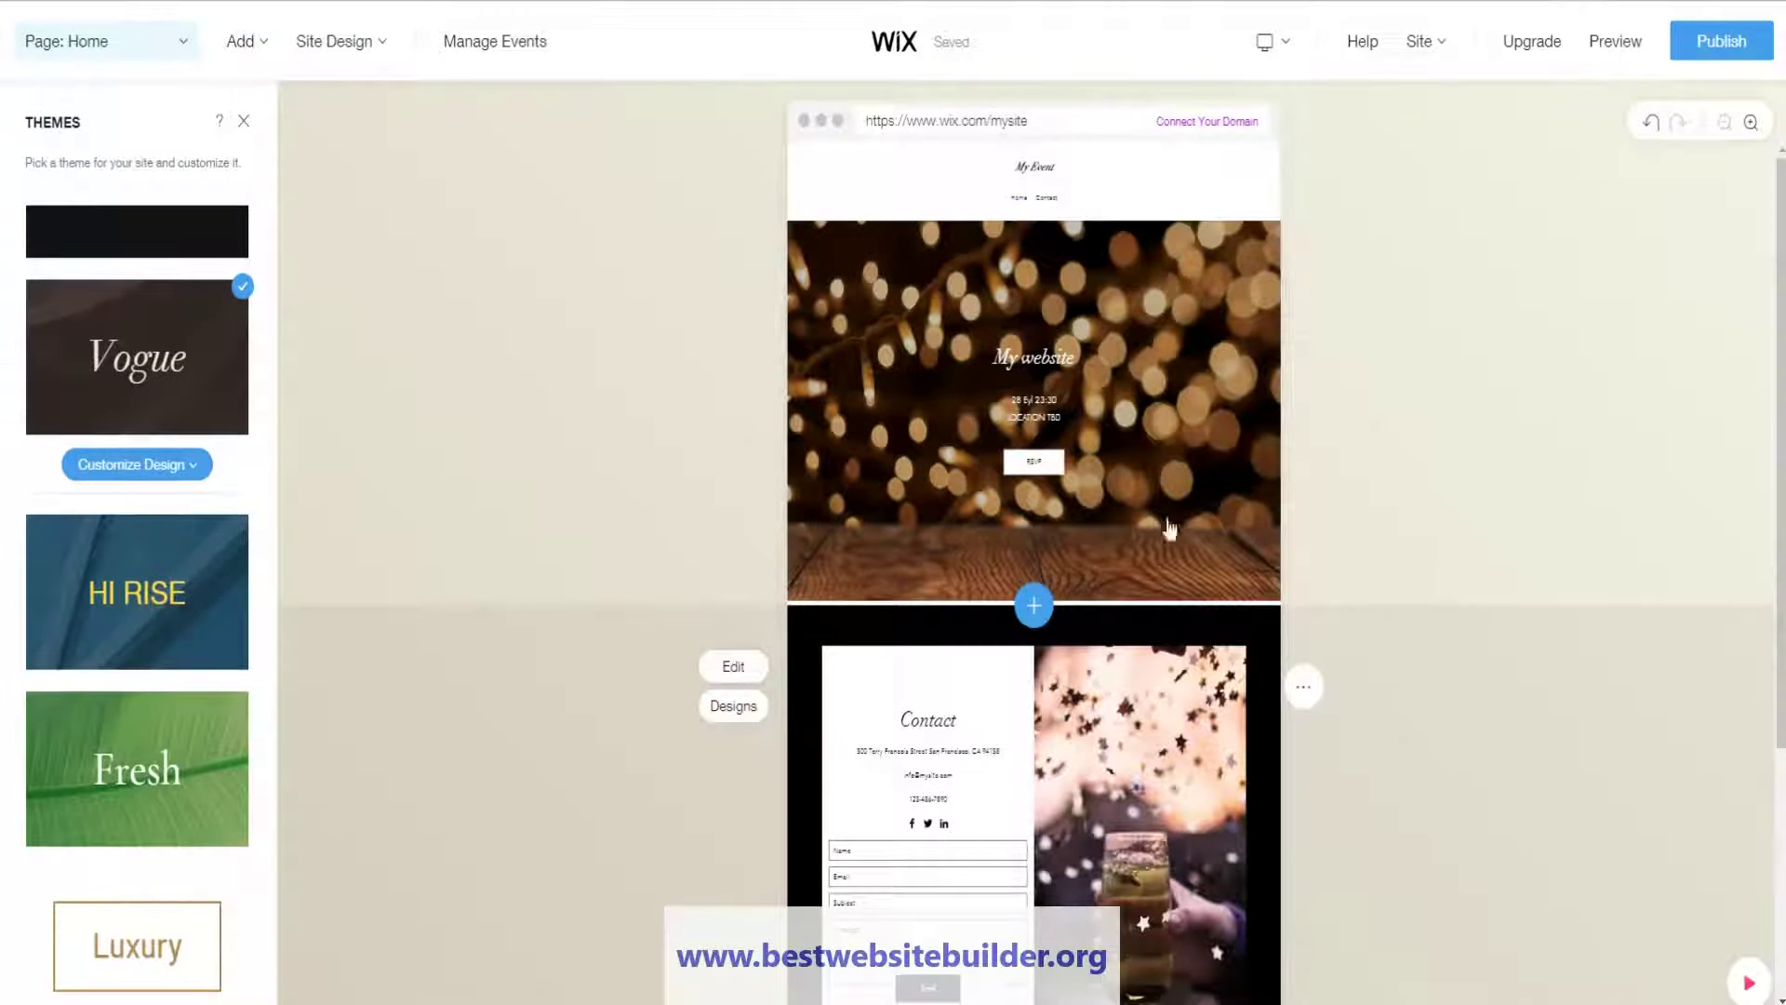
scroll(1023, 577, "down", 4)
scroll(1034, 576, "up", 4)
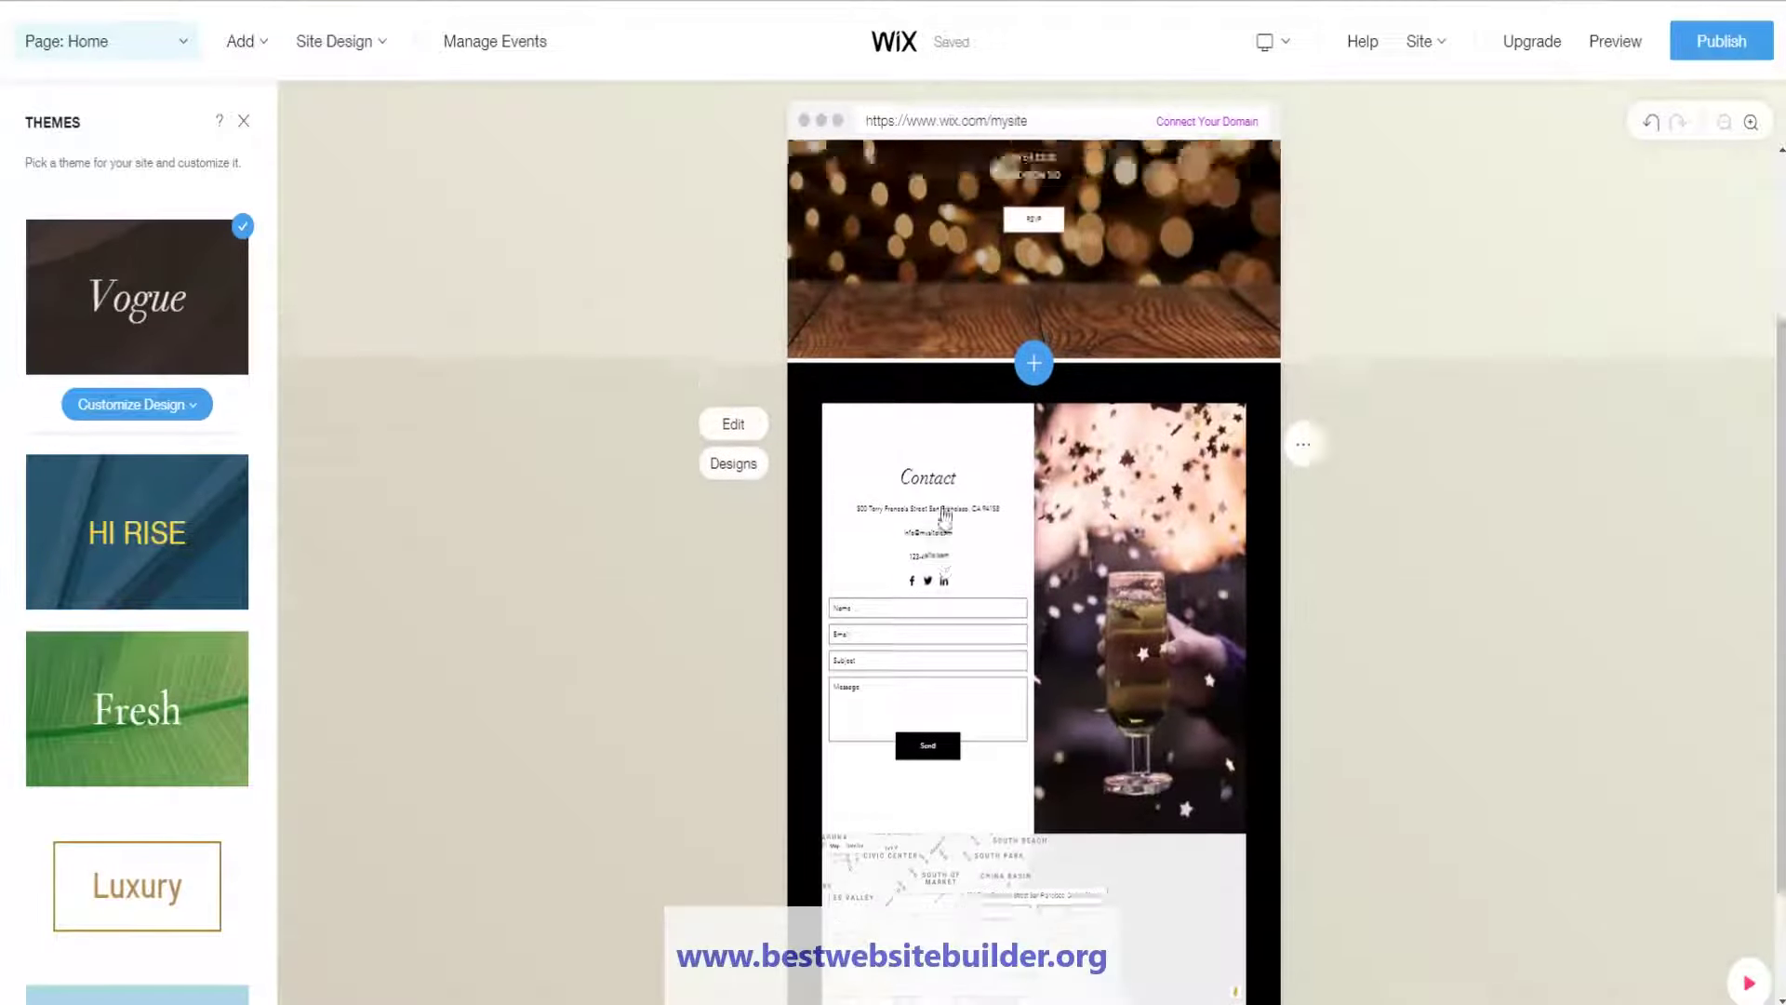
Switch the site back to the Indie theme and close the theme selection
scroll(152, 293, "up", 6)
scroll(153, 297, "up", 10)
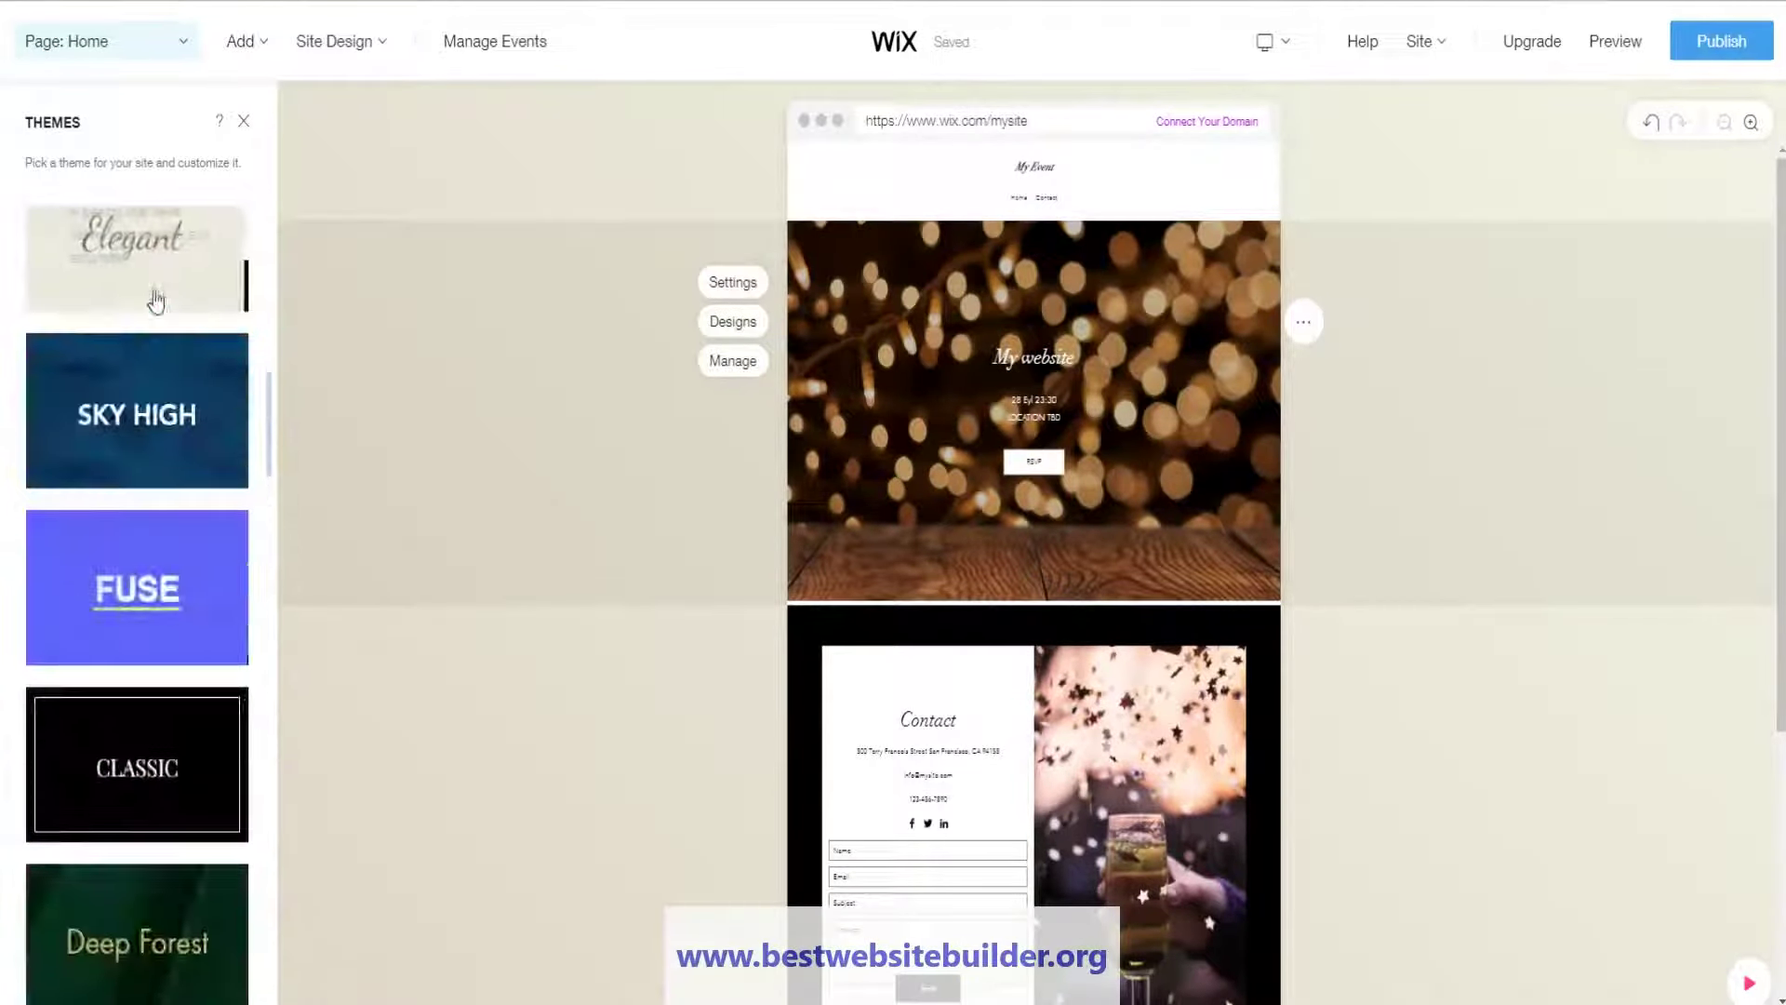
scroll(160, 526, "down", 3)
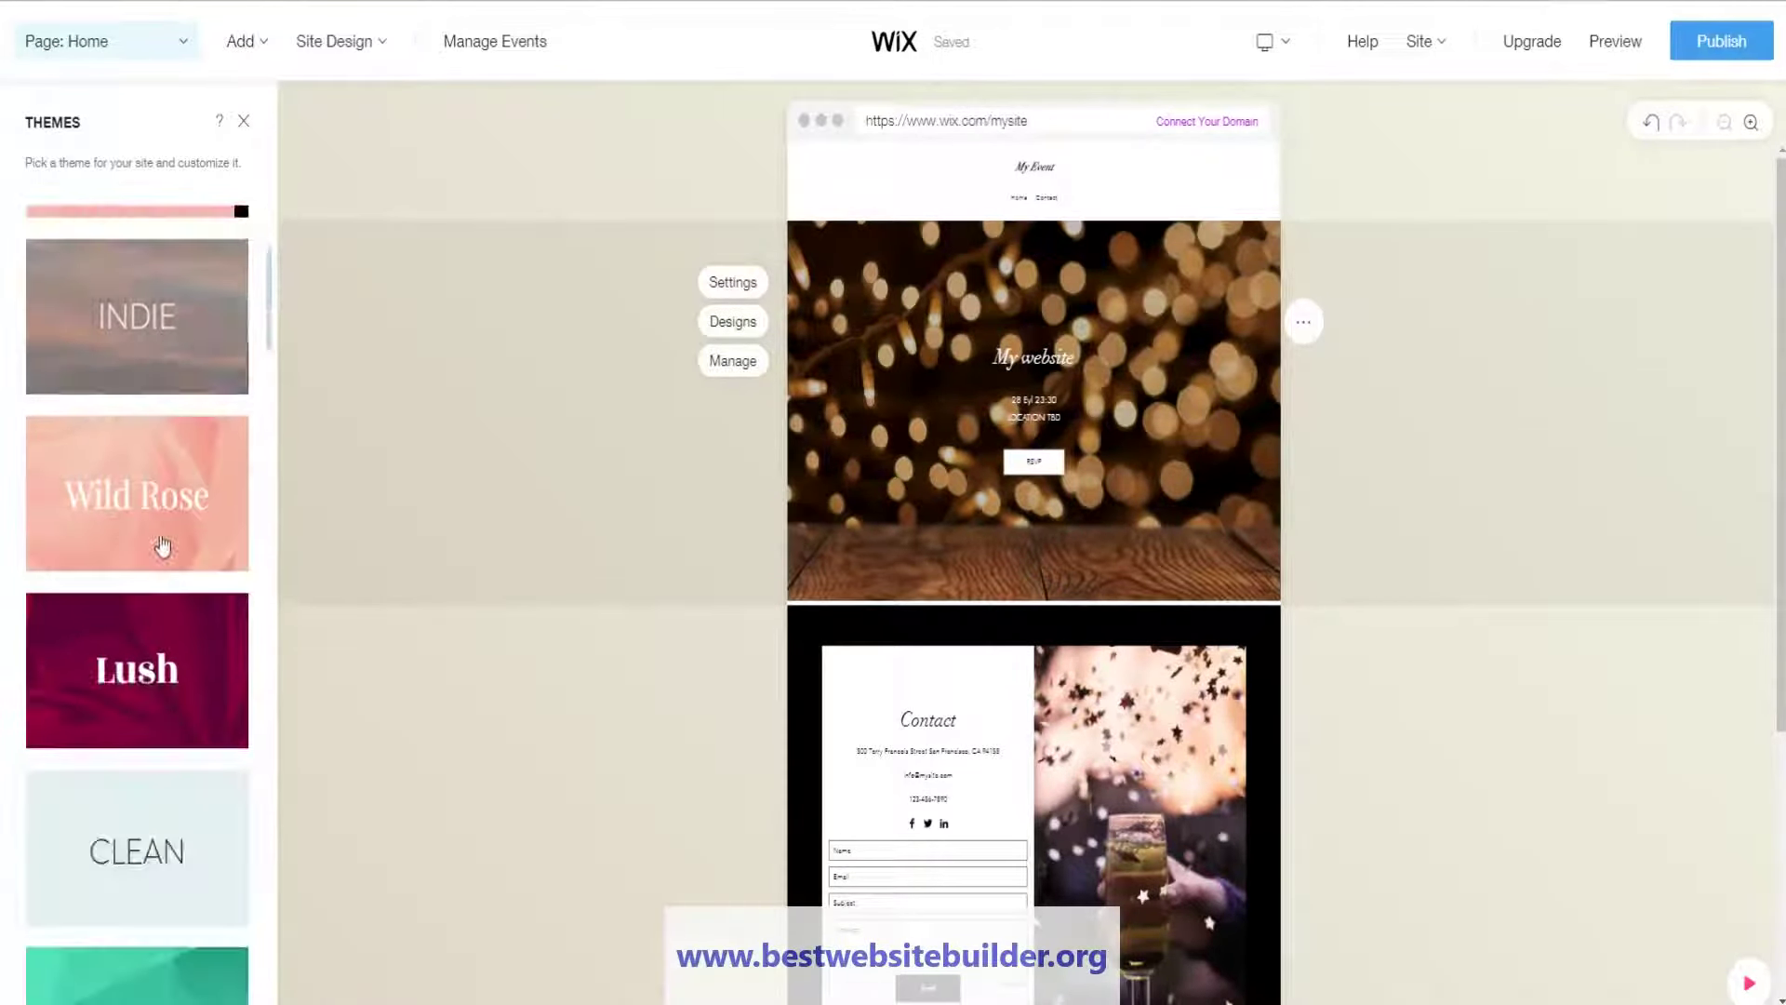
left_click(129, 320)
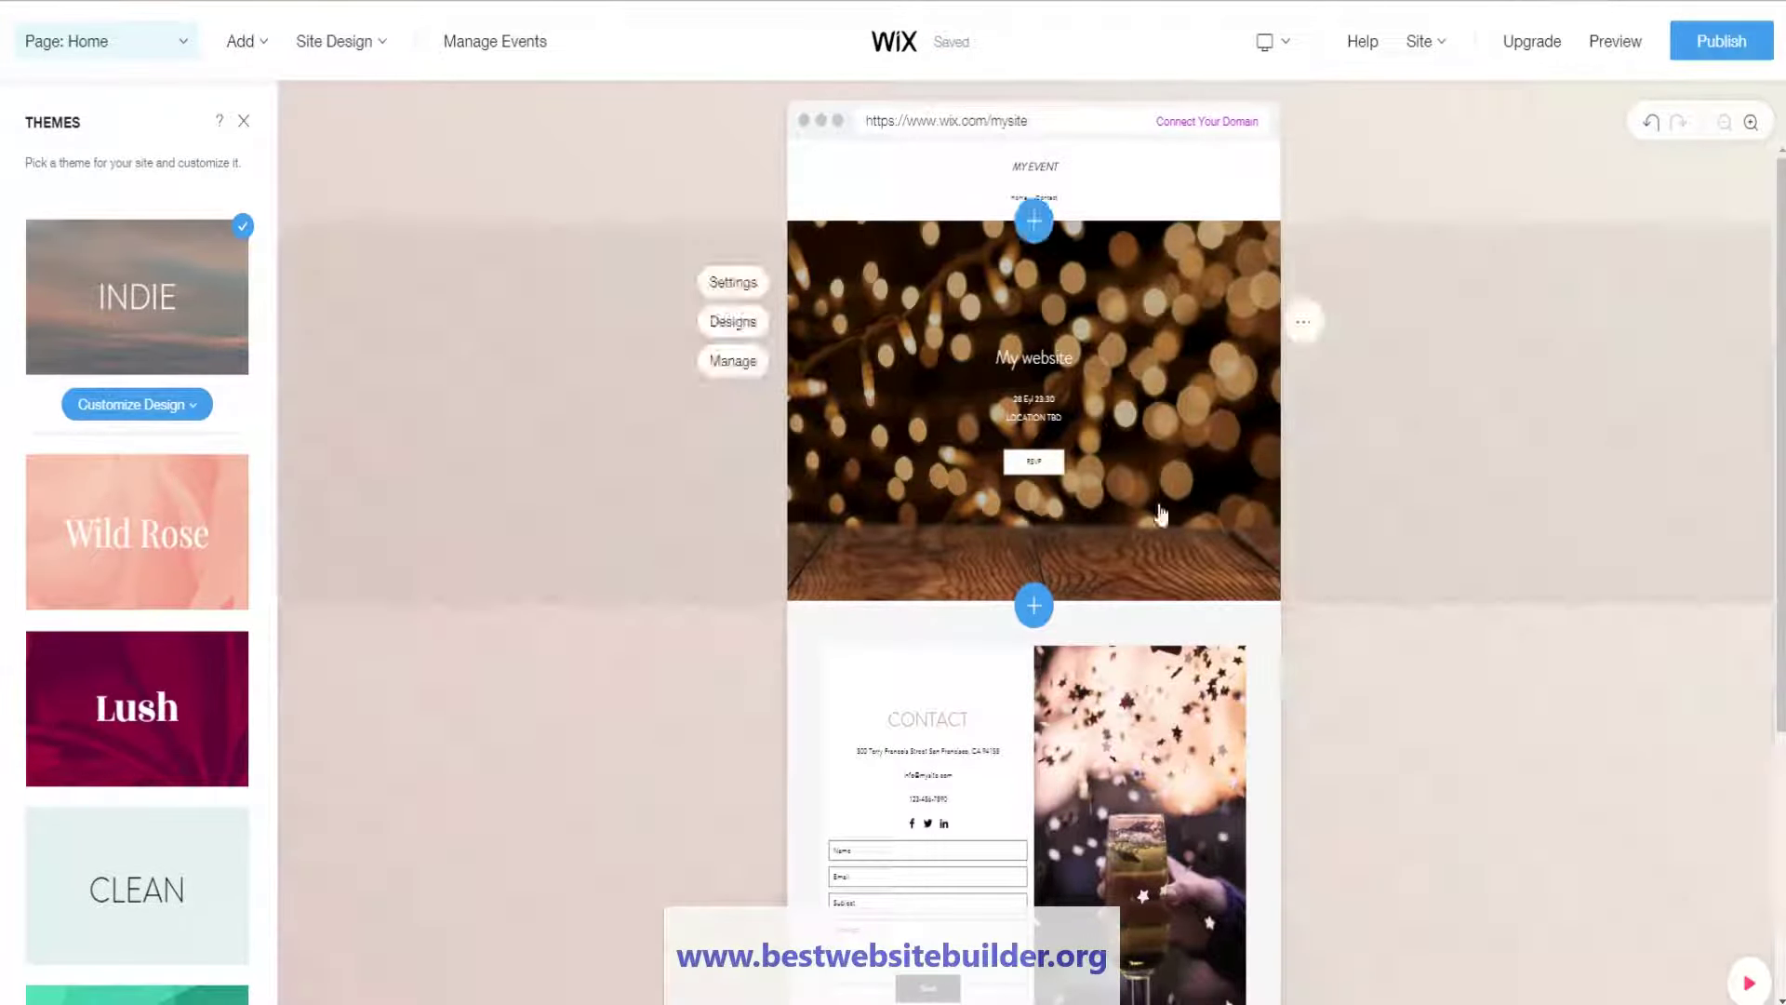
left_click(244, 126)
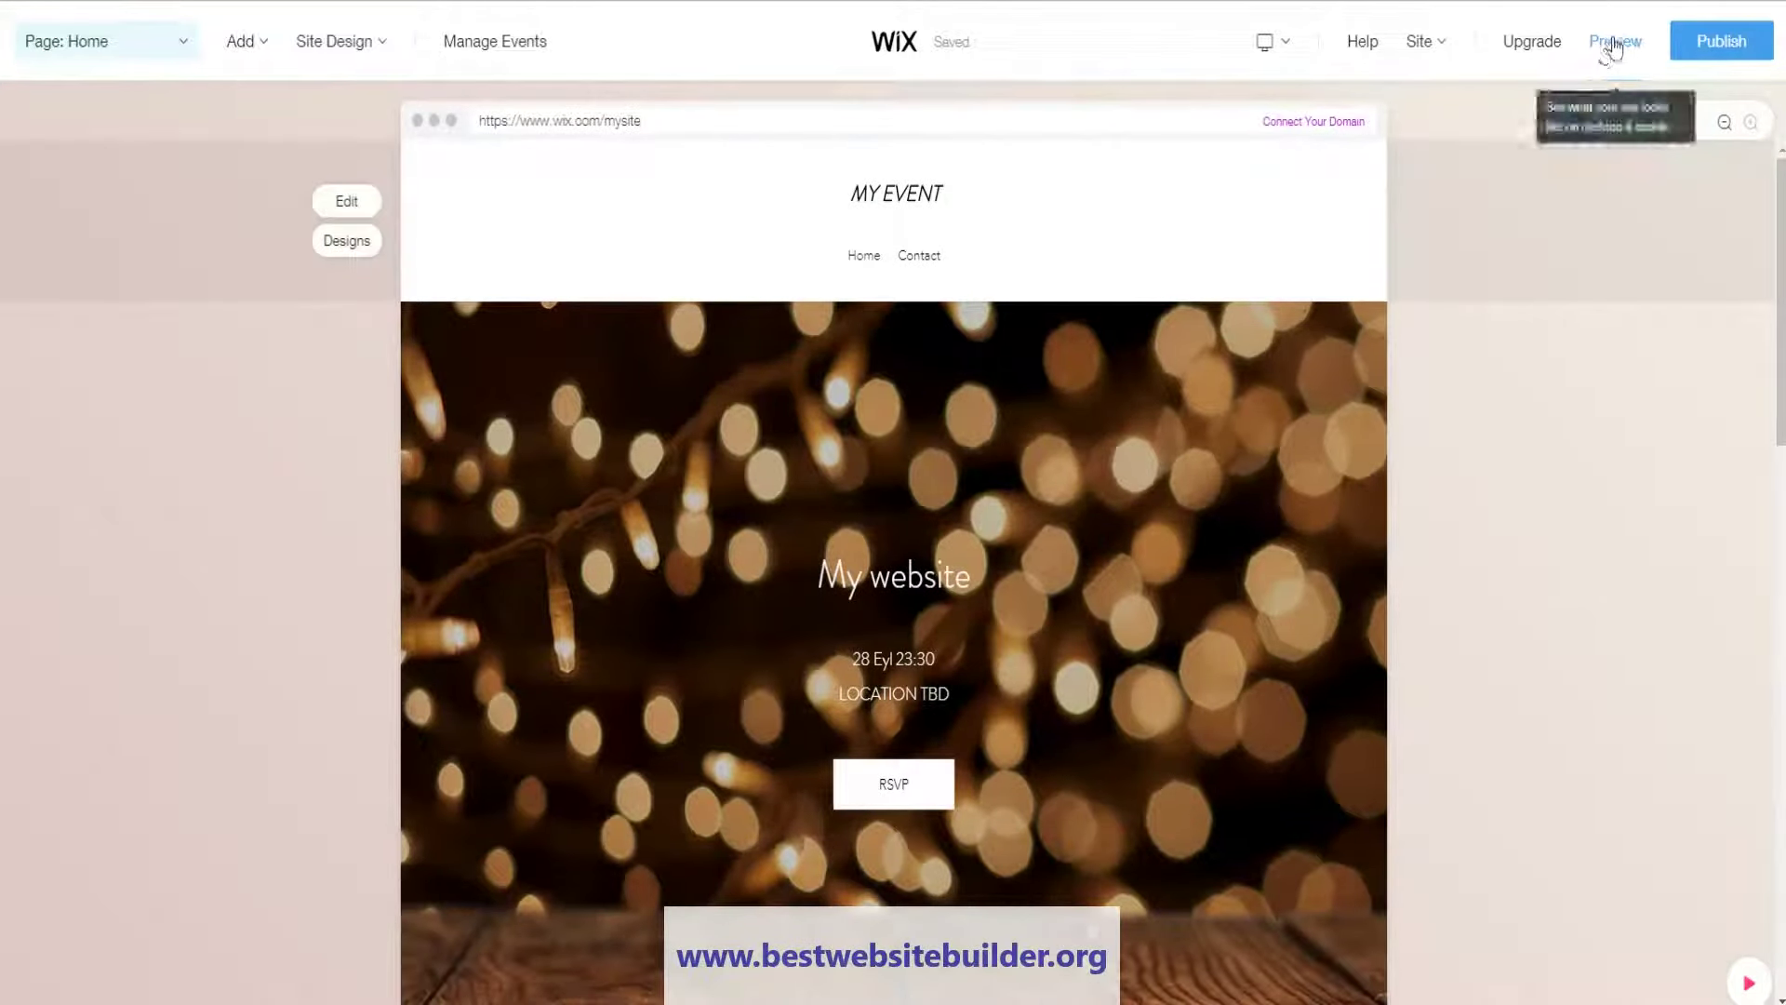
Preview the site and check the whole Home page from the header to the map and footer
left_click(1610, 52)
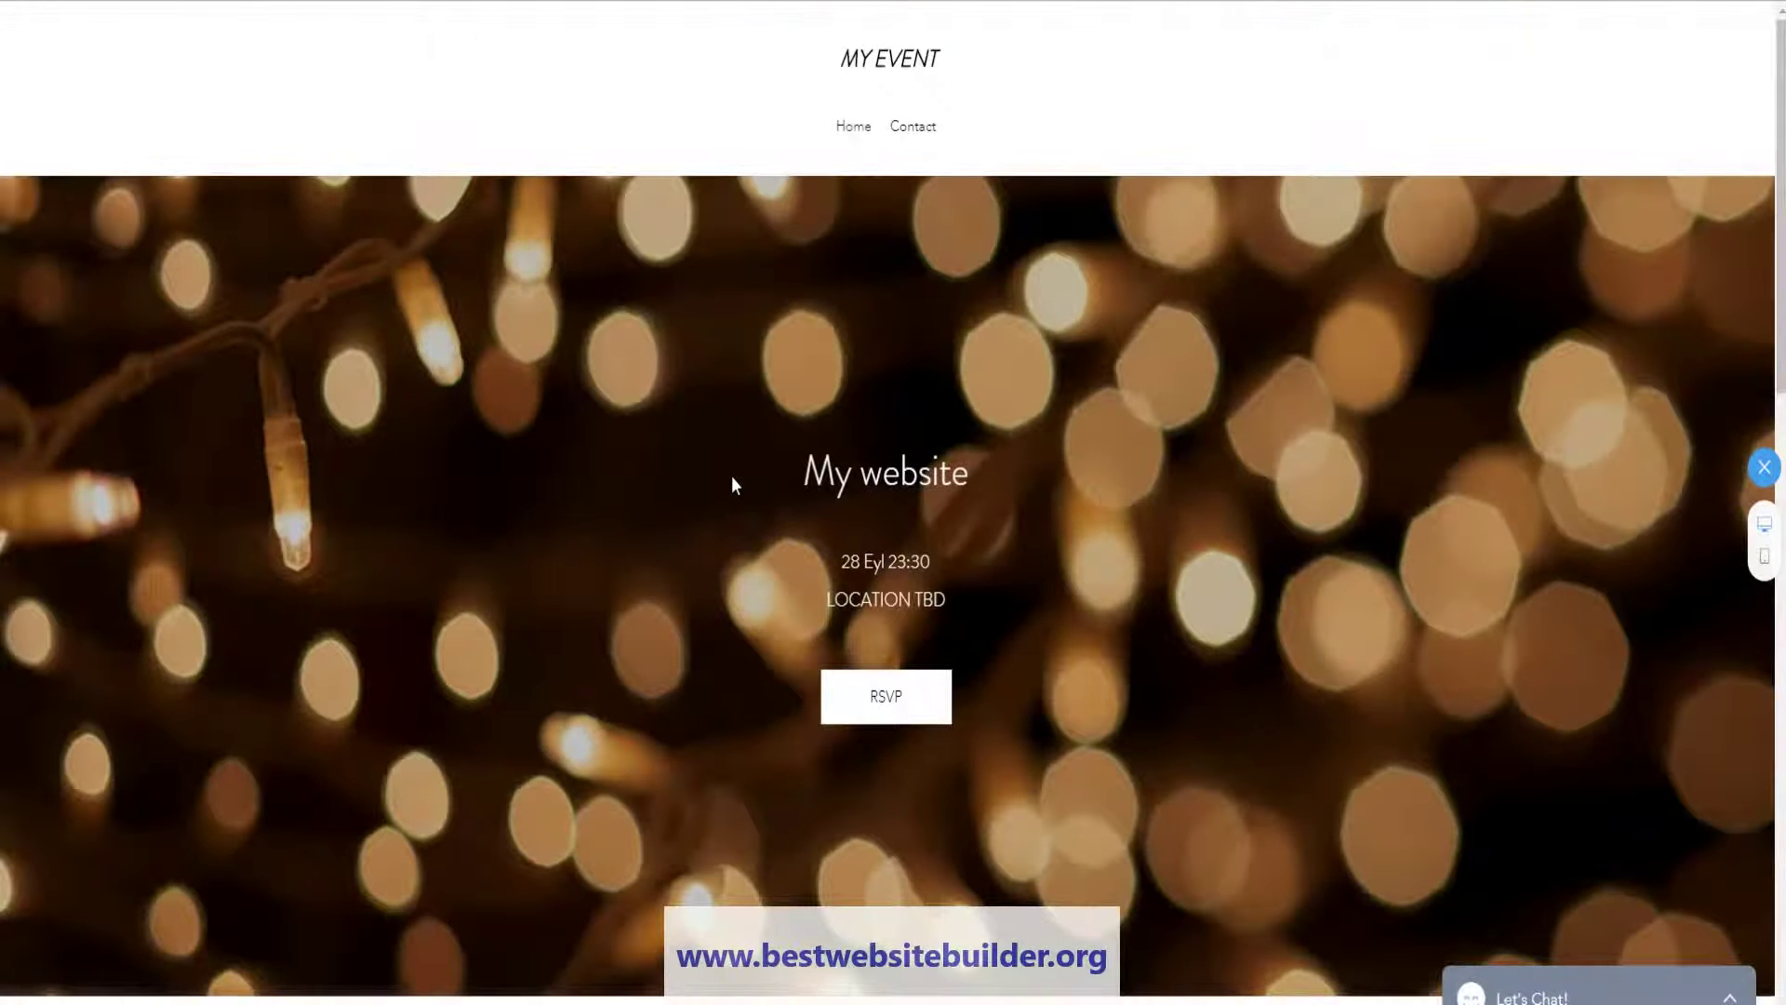
scroll(731, 477, "down", 10)
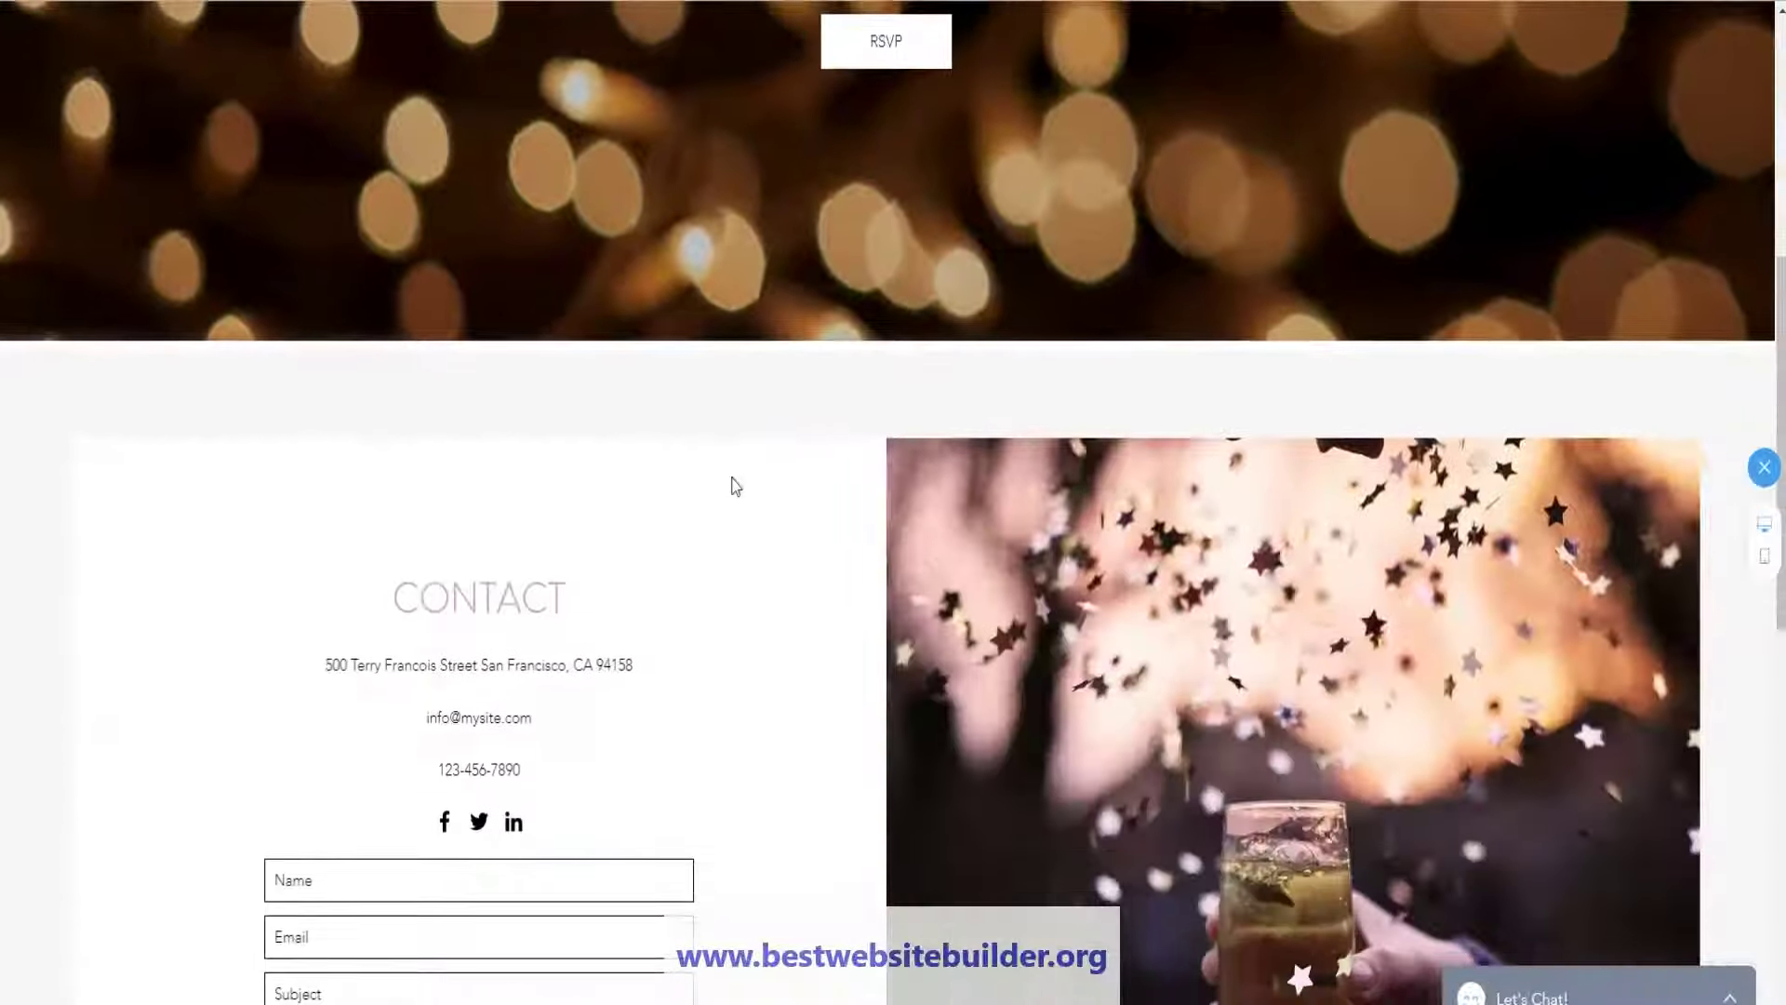
scroll(733, 482, "down", 2)
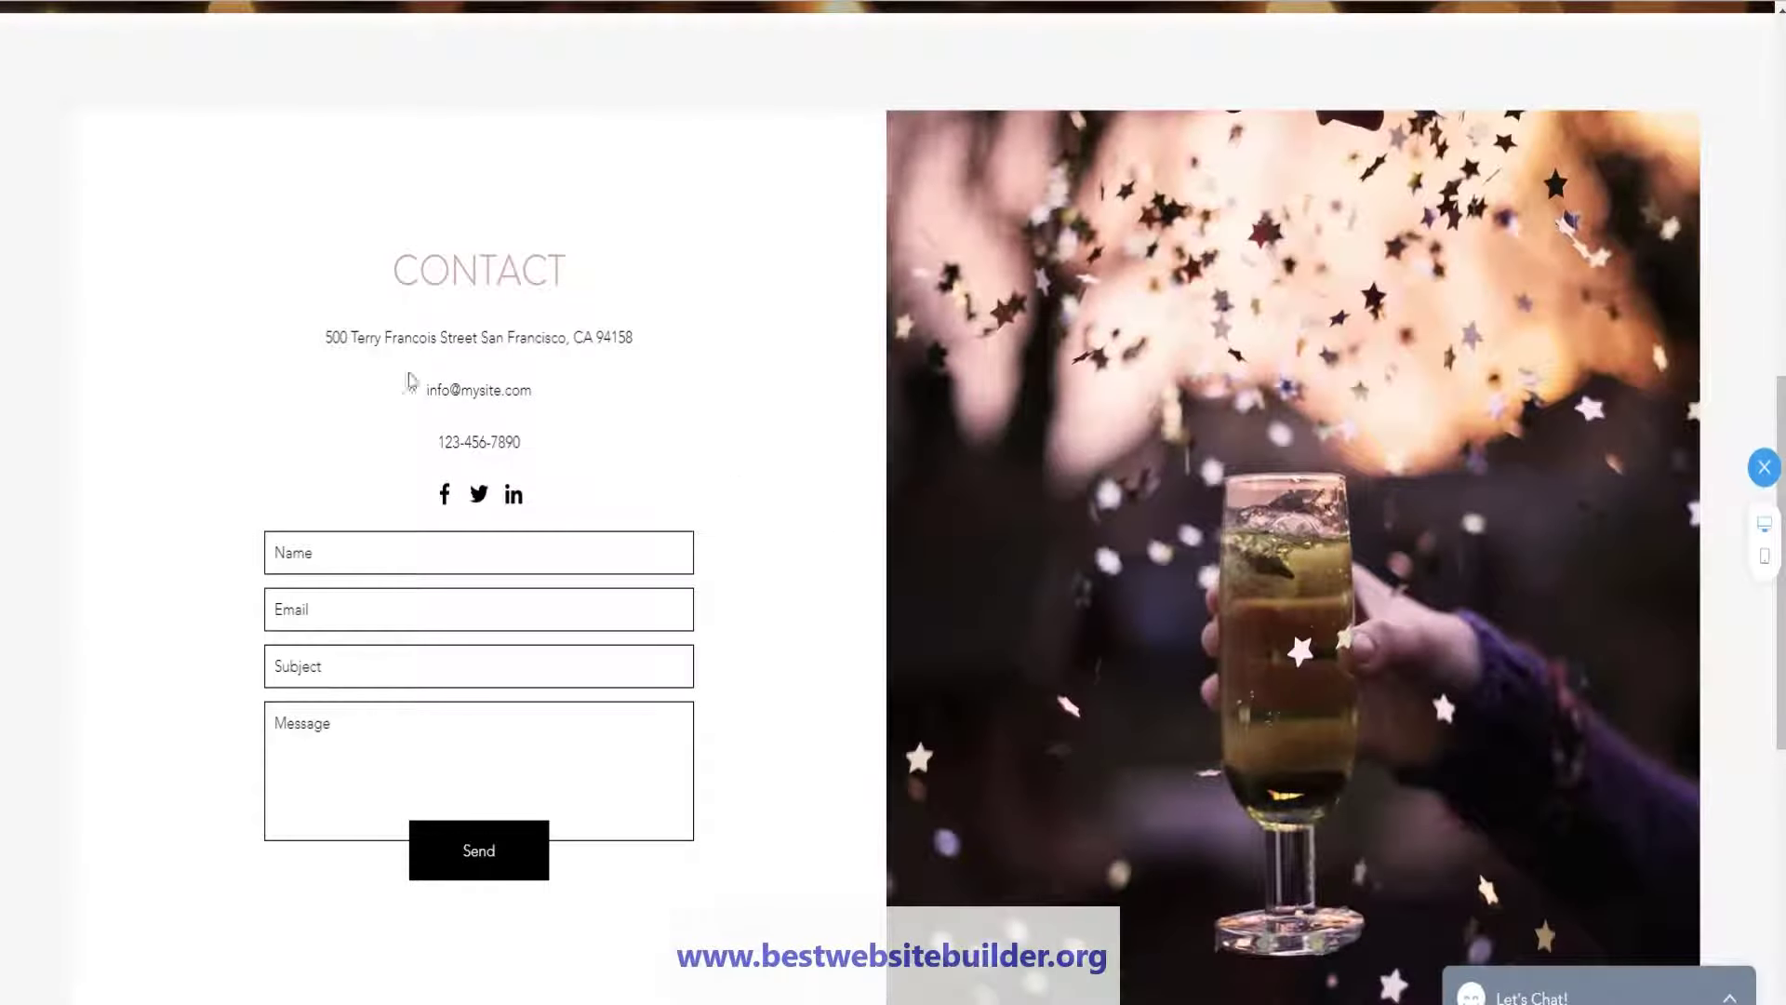
scroll(766, 578, "down", 8)
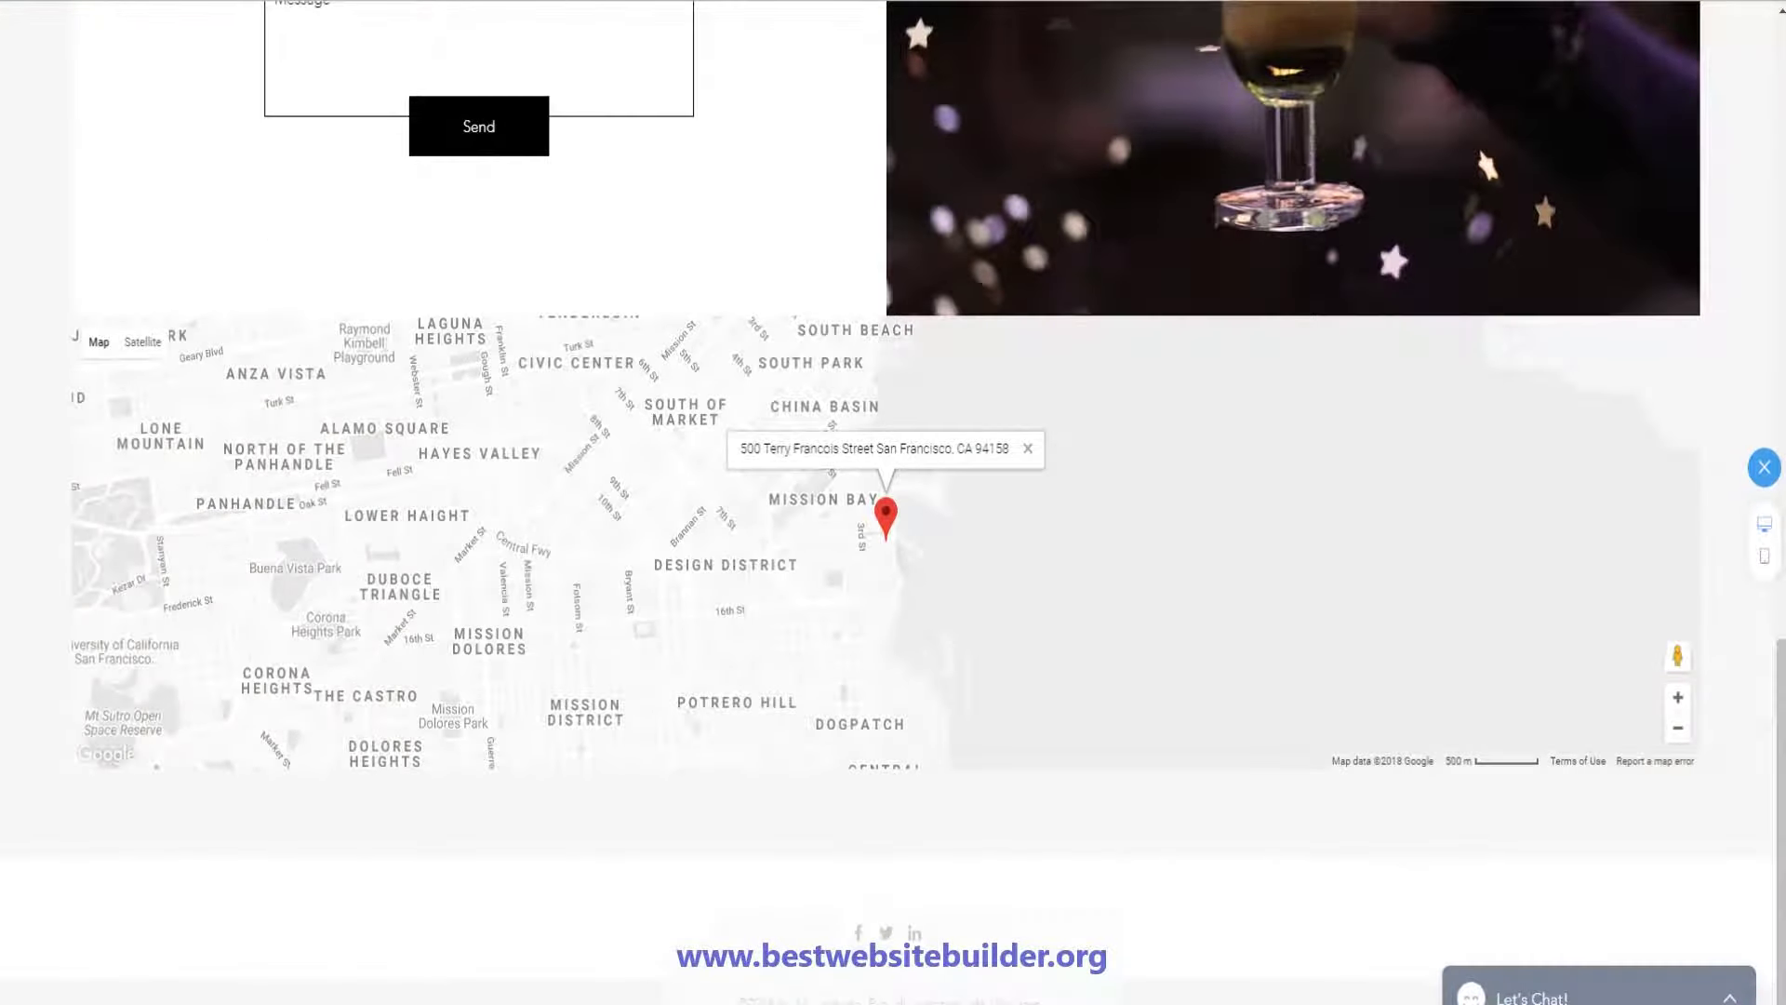
scroll(927, 738, "up", 20)
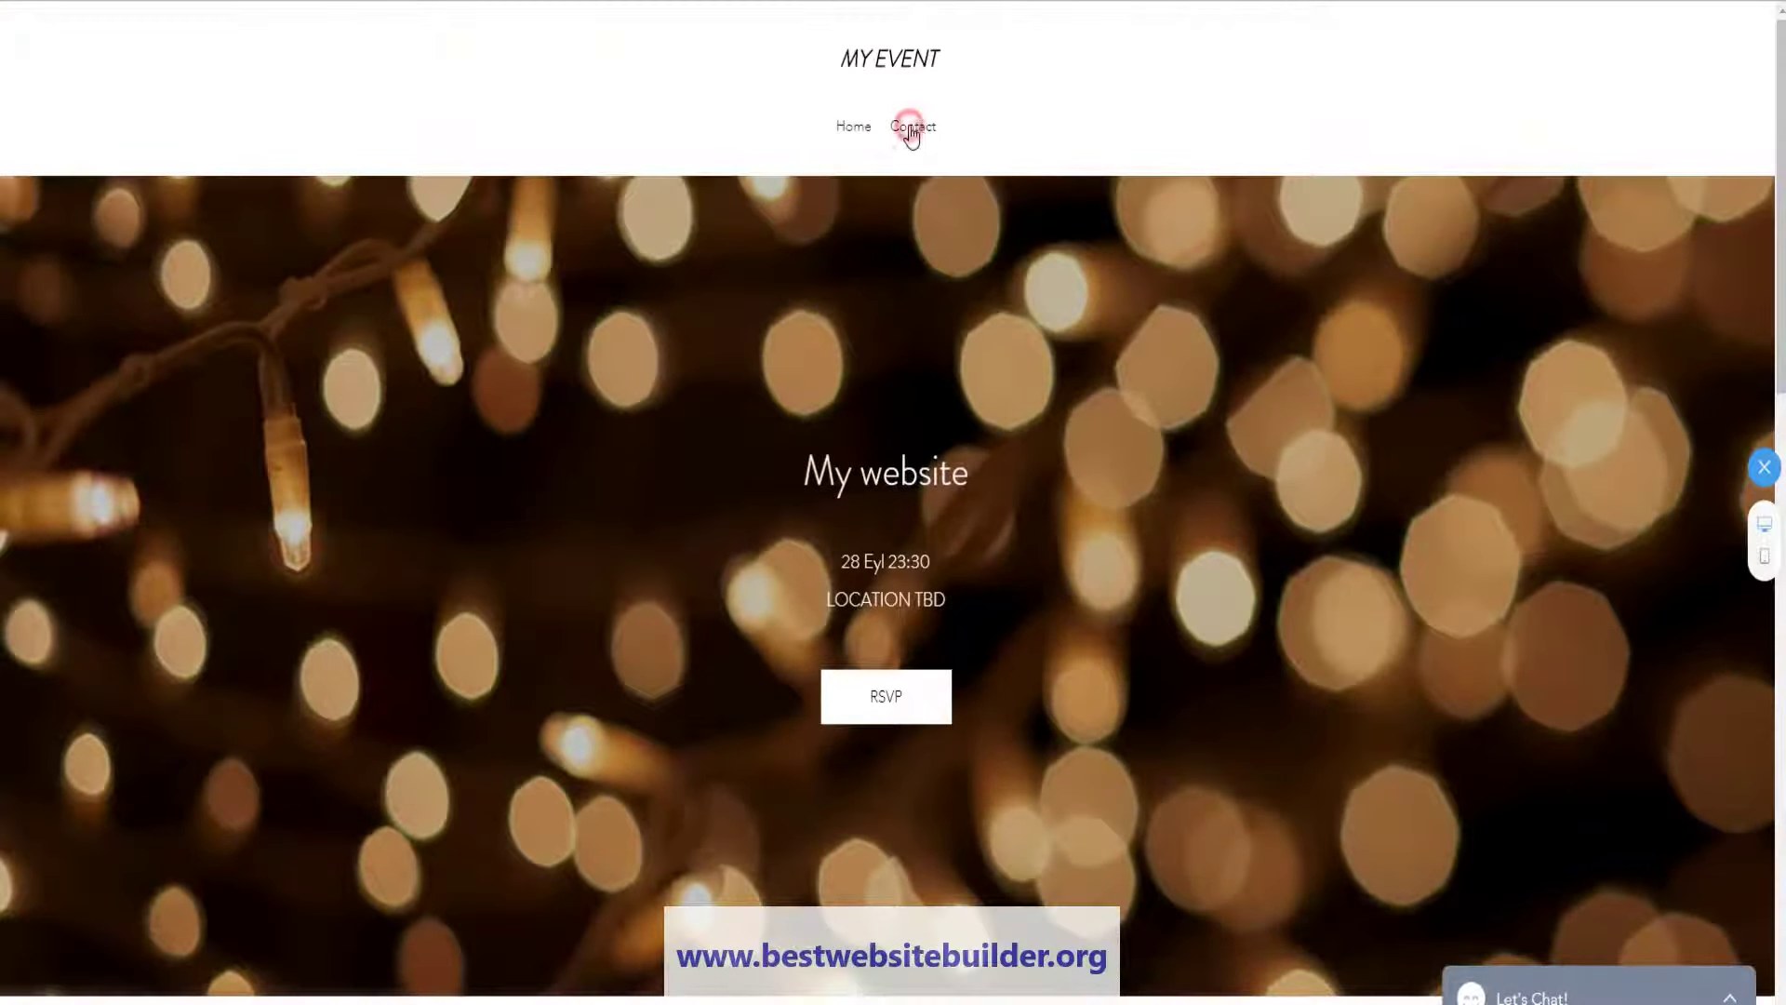
Test the Contact menu link and the event's RSVP button in the preview, and check the event details page
left_click(911, 129)
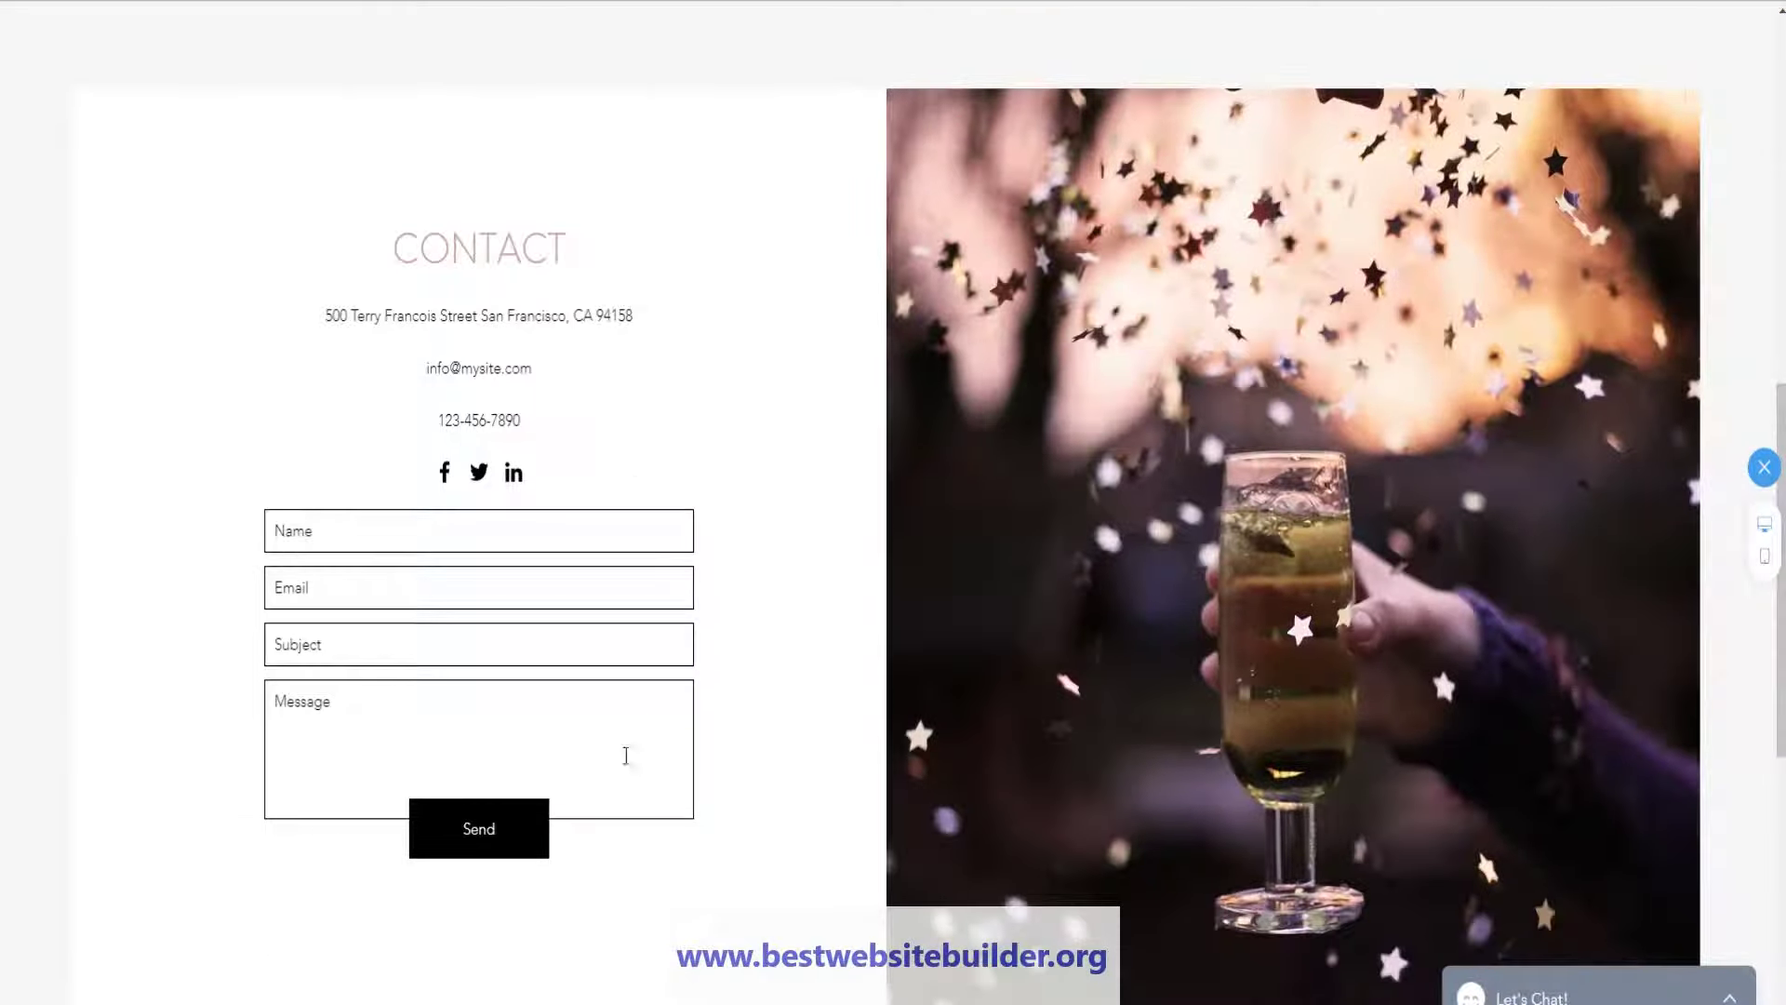
scroll(712, 817, "up", 10)
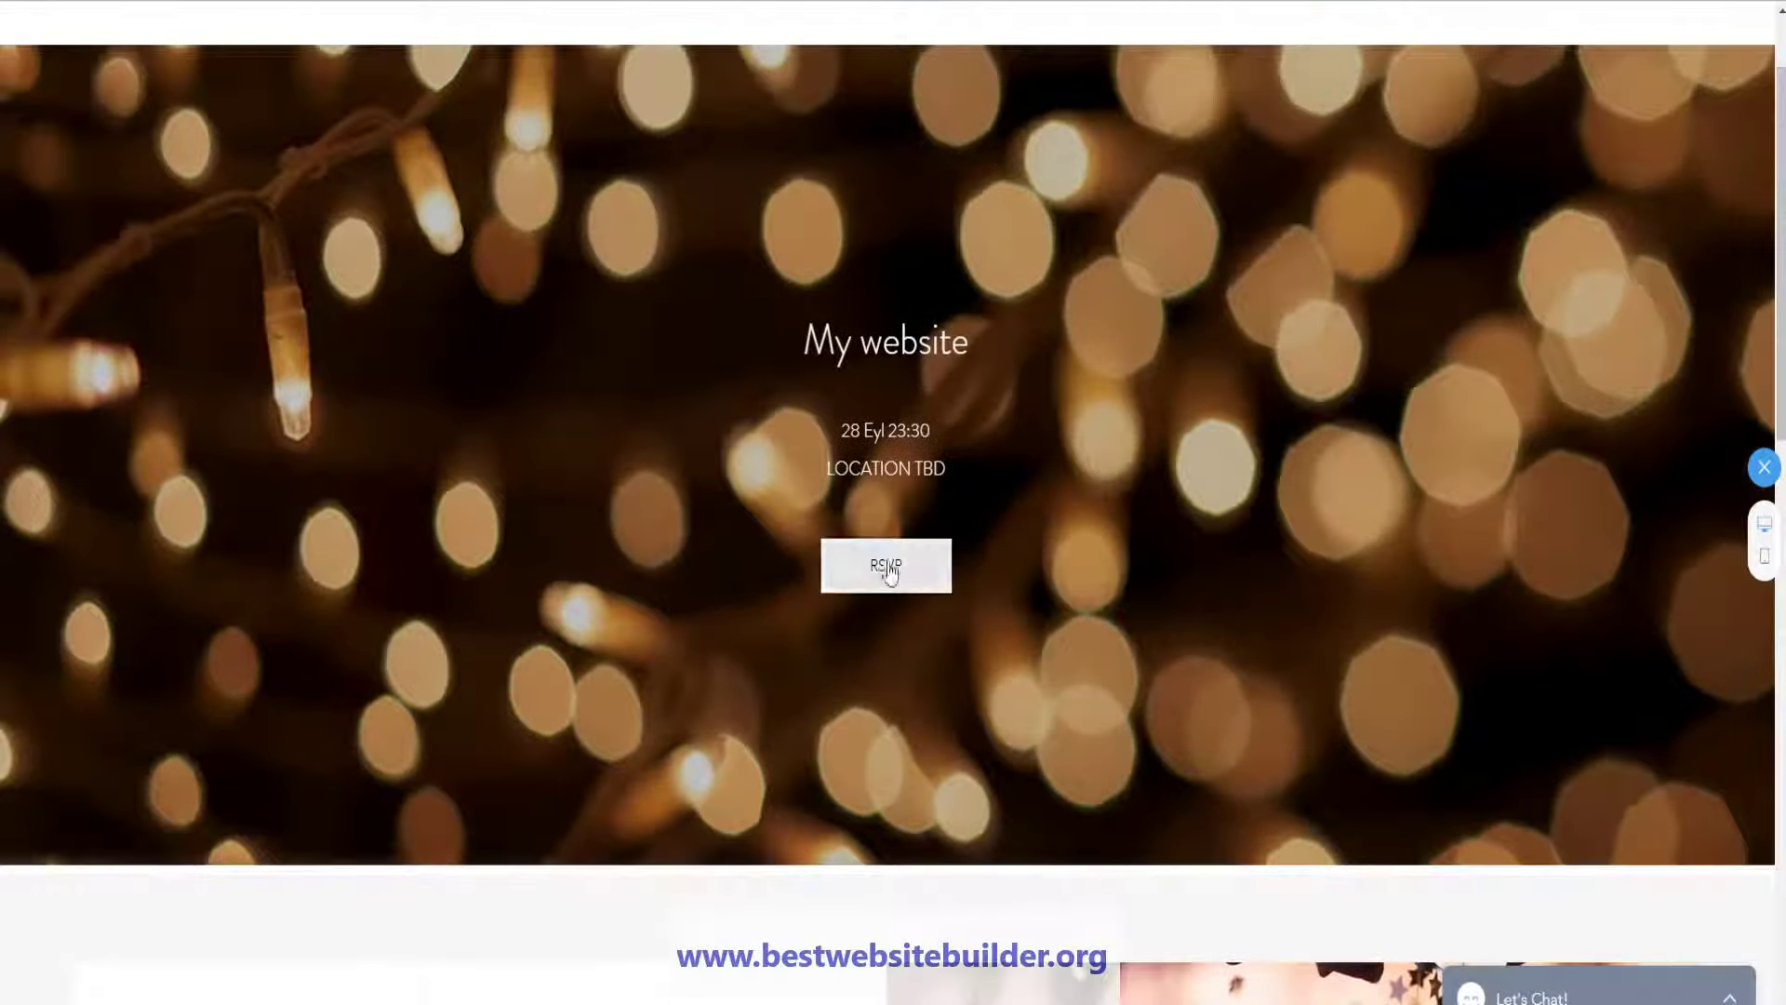
left_click(888, 568)
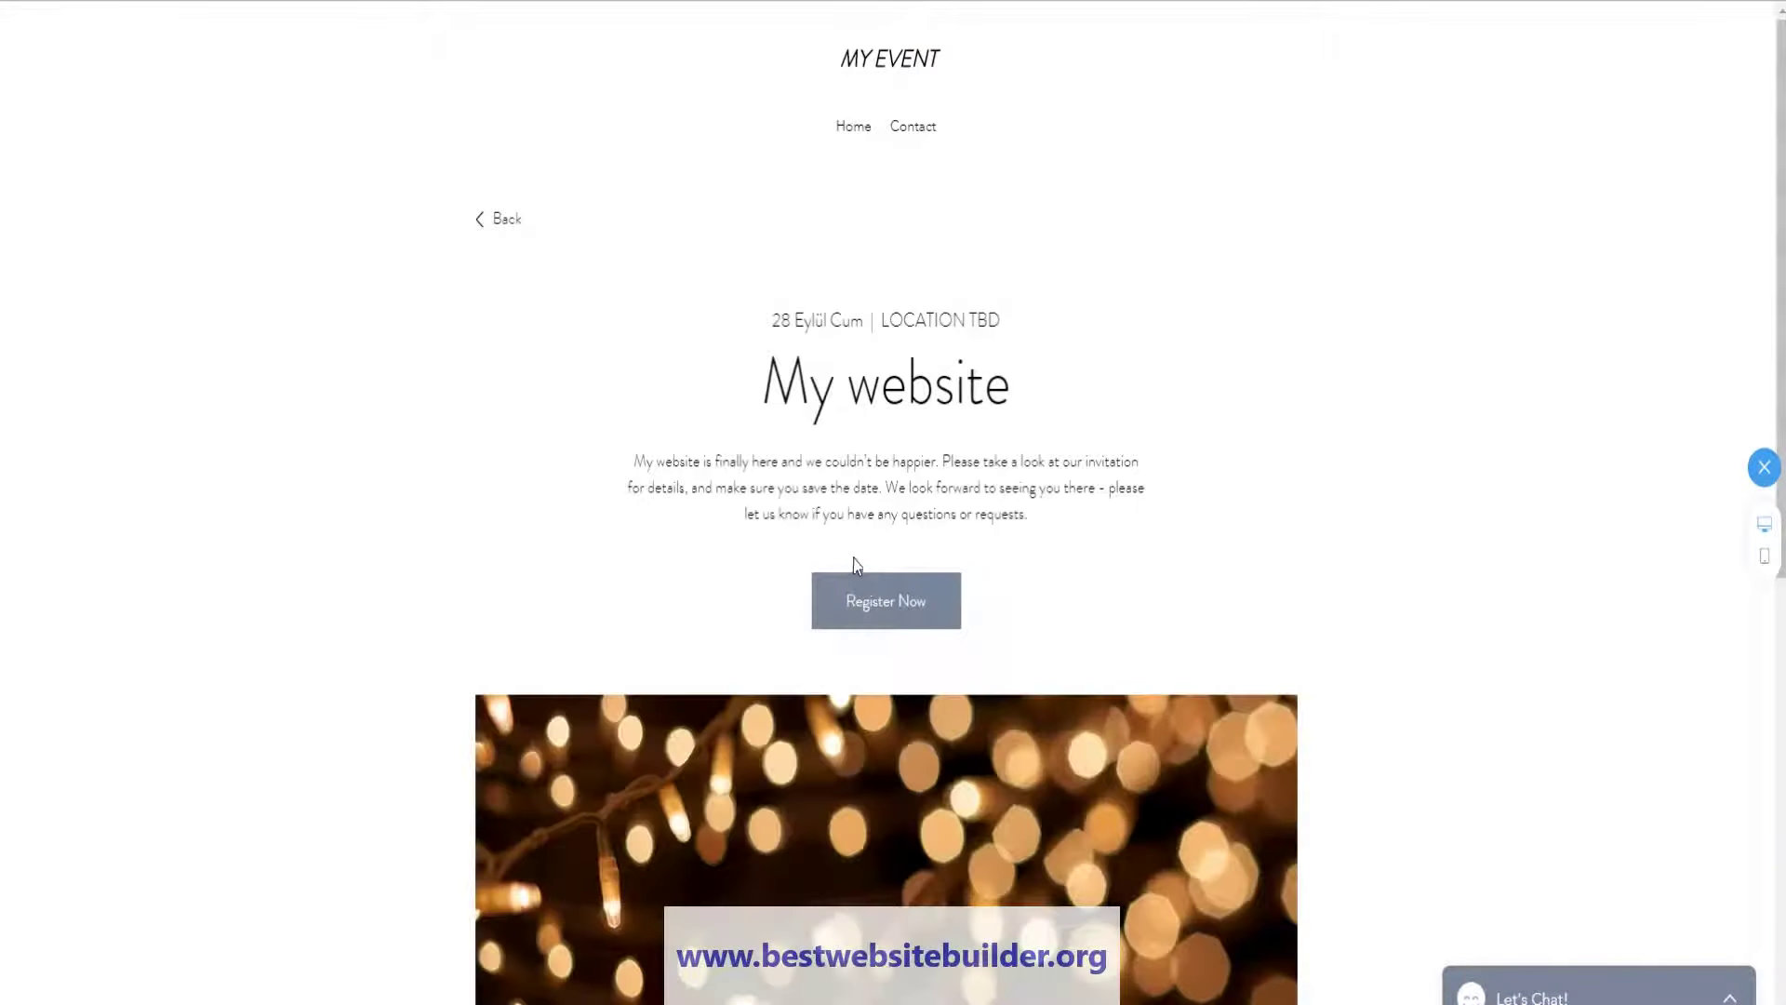
scroll(718, 389, "down", 1)
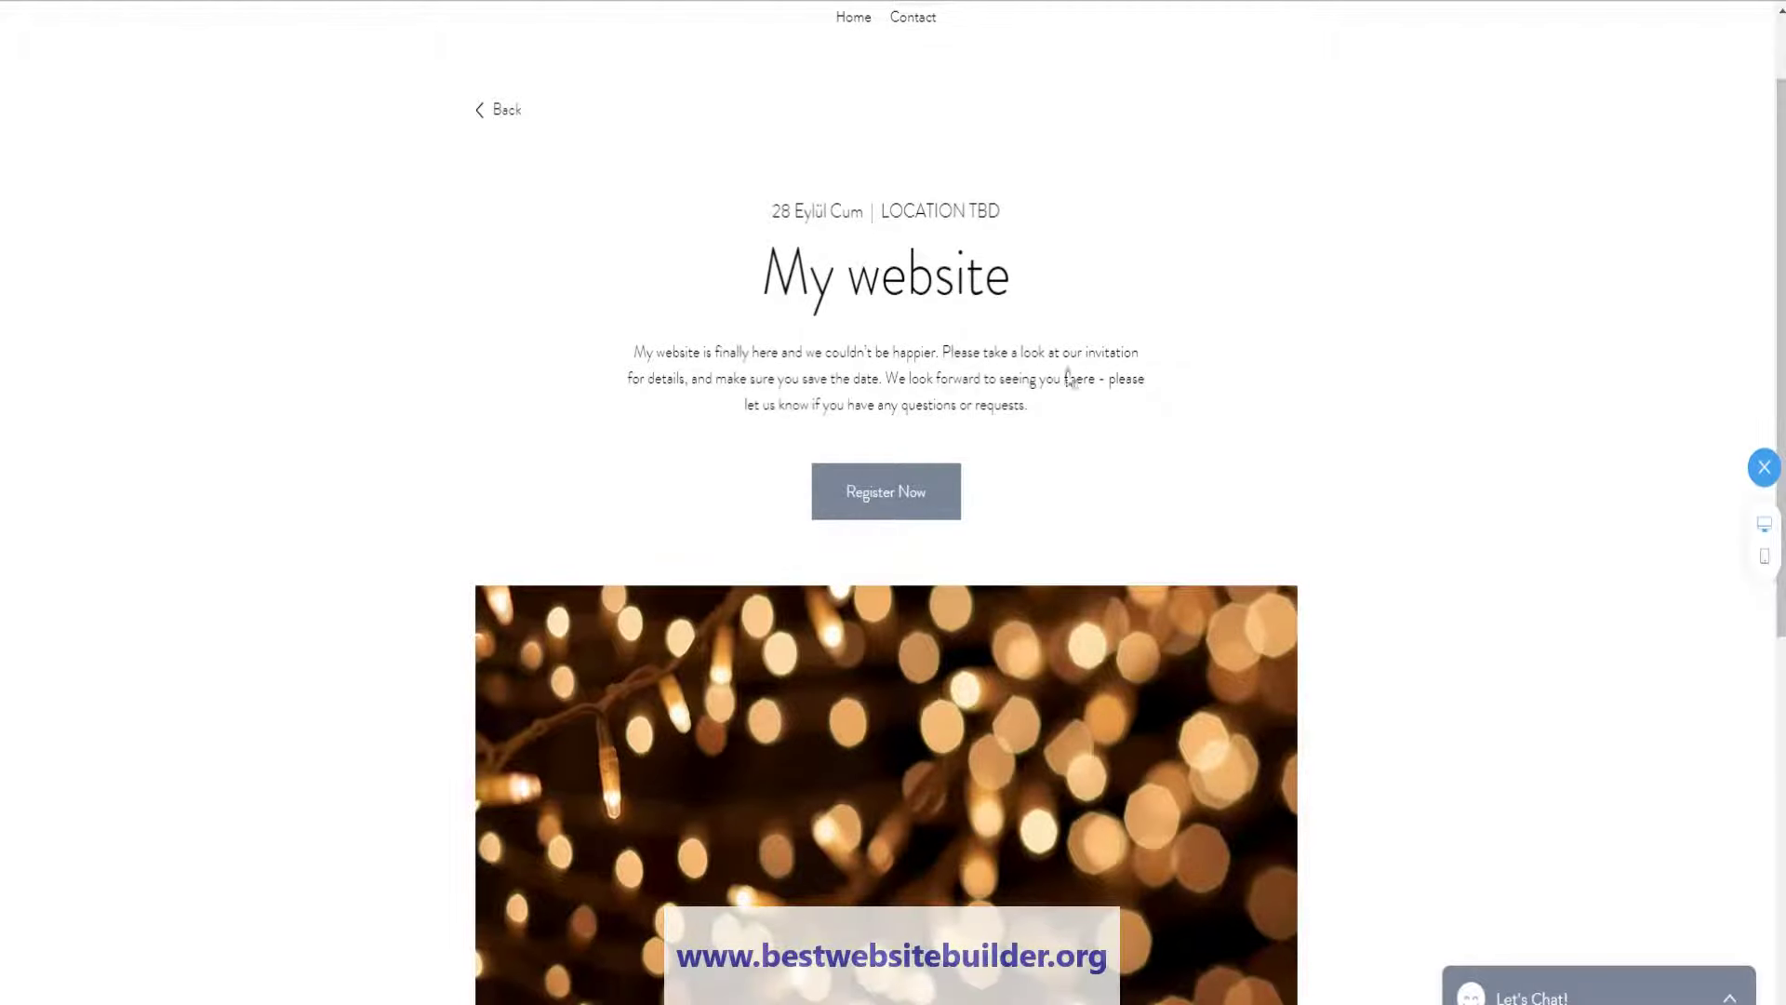
Examine the event details page down to the Time & Location and Share This Event sections, and return to its header
scroll(1008, 426, "down", 3)
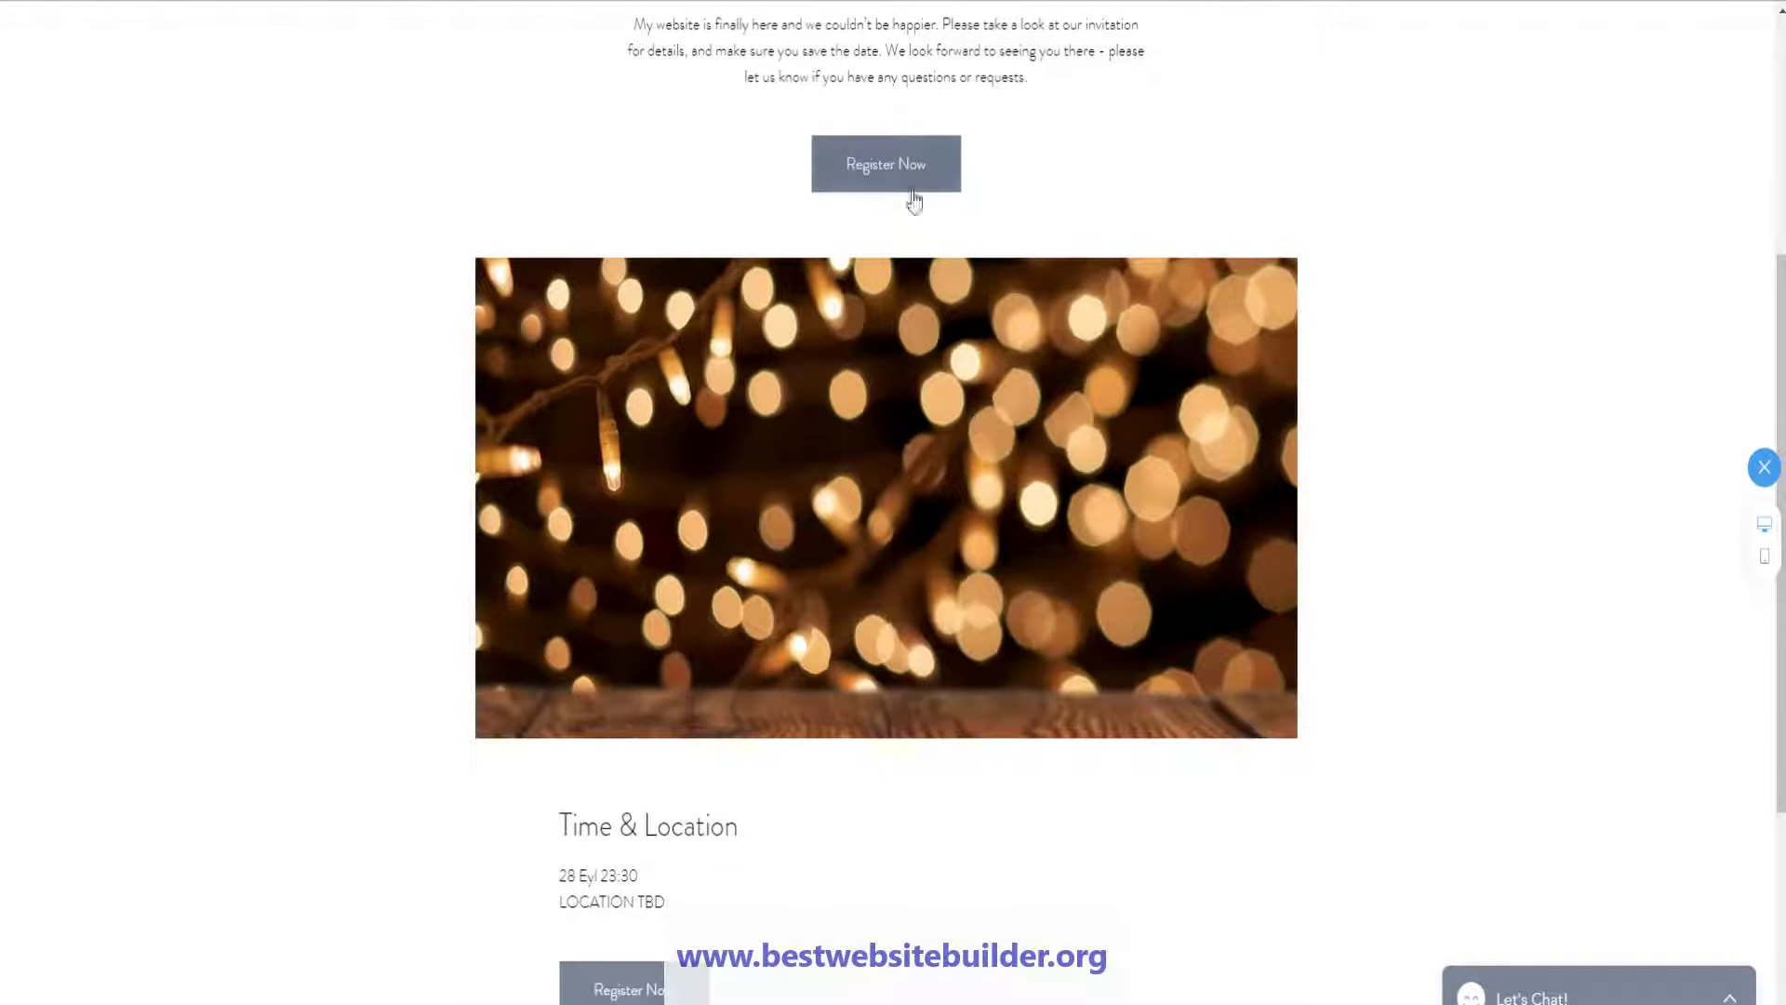
scroll(874, 219, "down", 3)
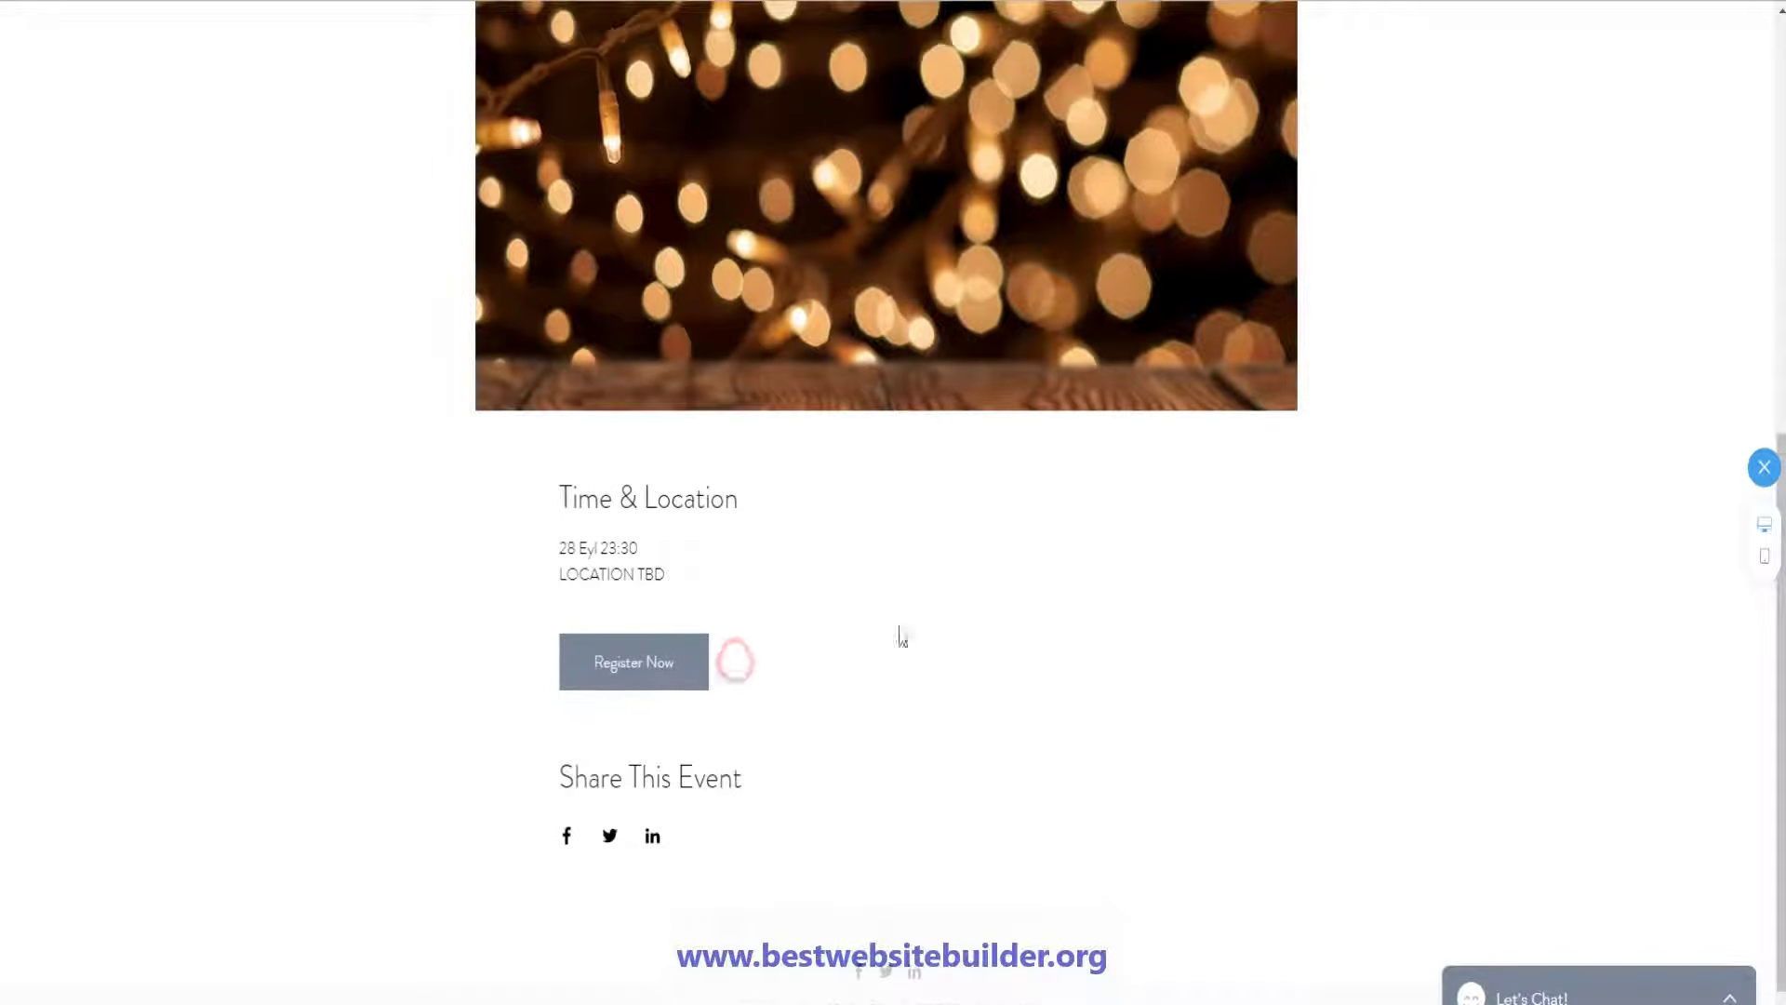
scroll(900, 636, "down", 1)
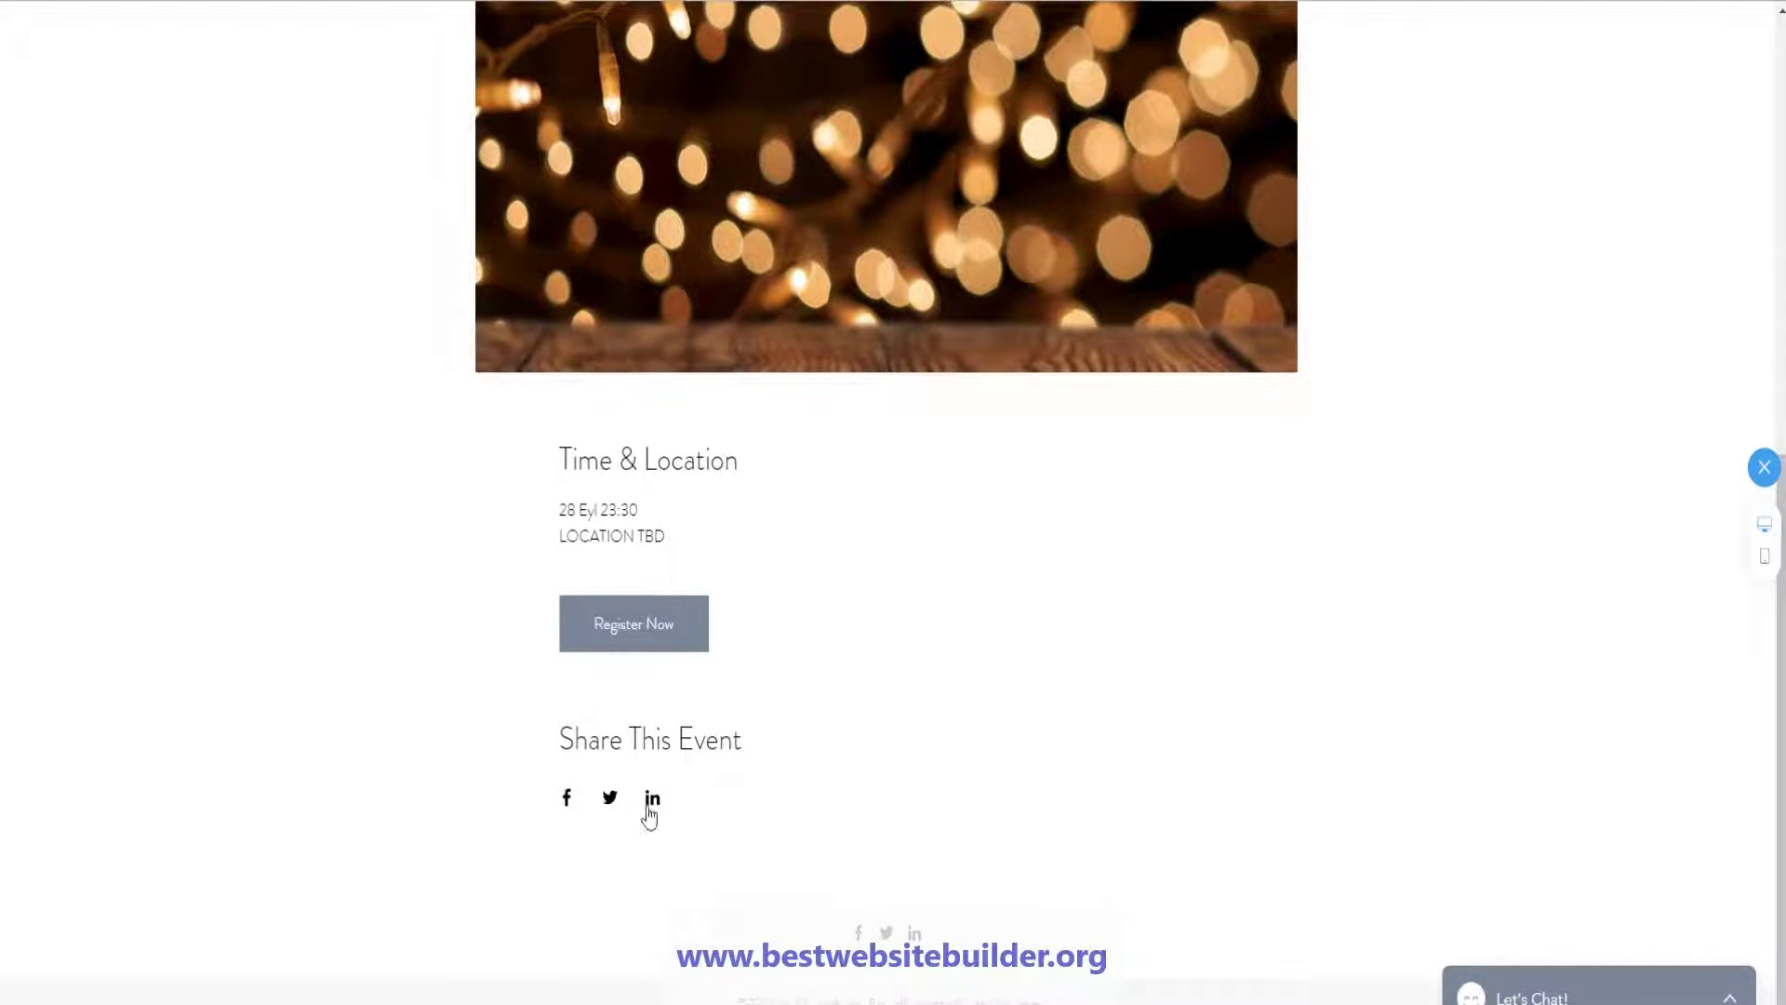
scroll(1048, 852, "up", 7)
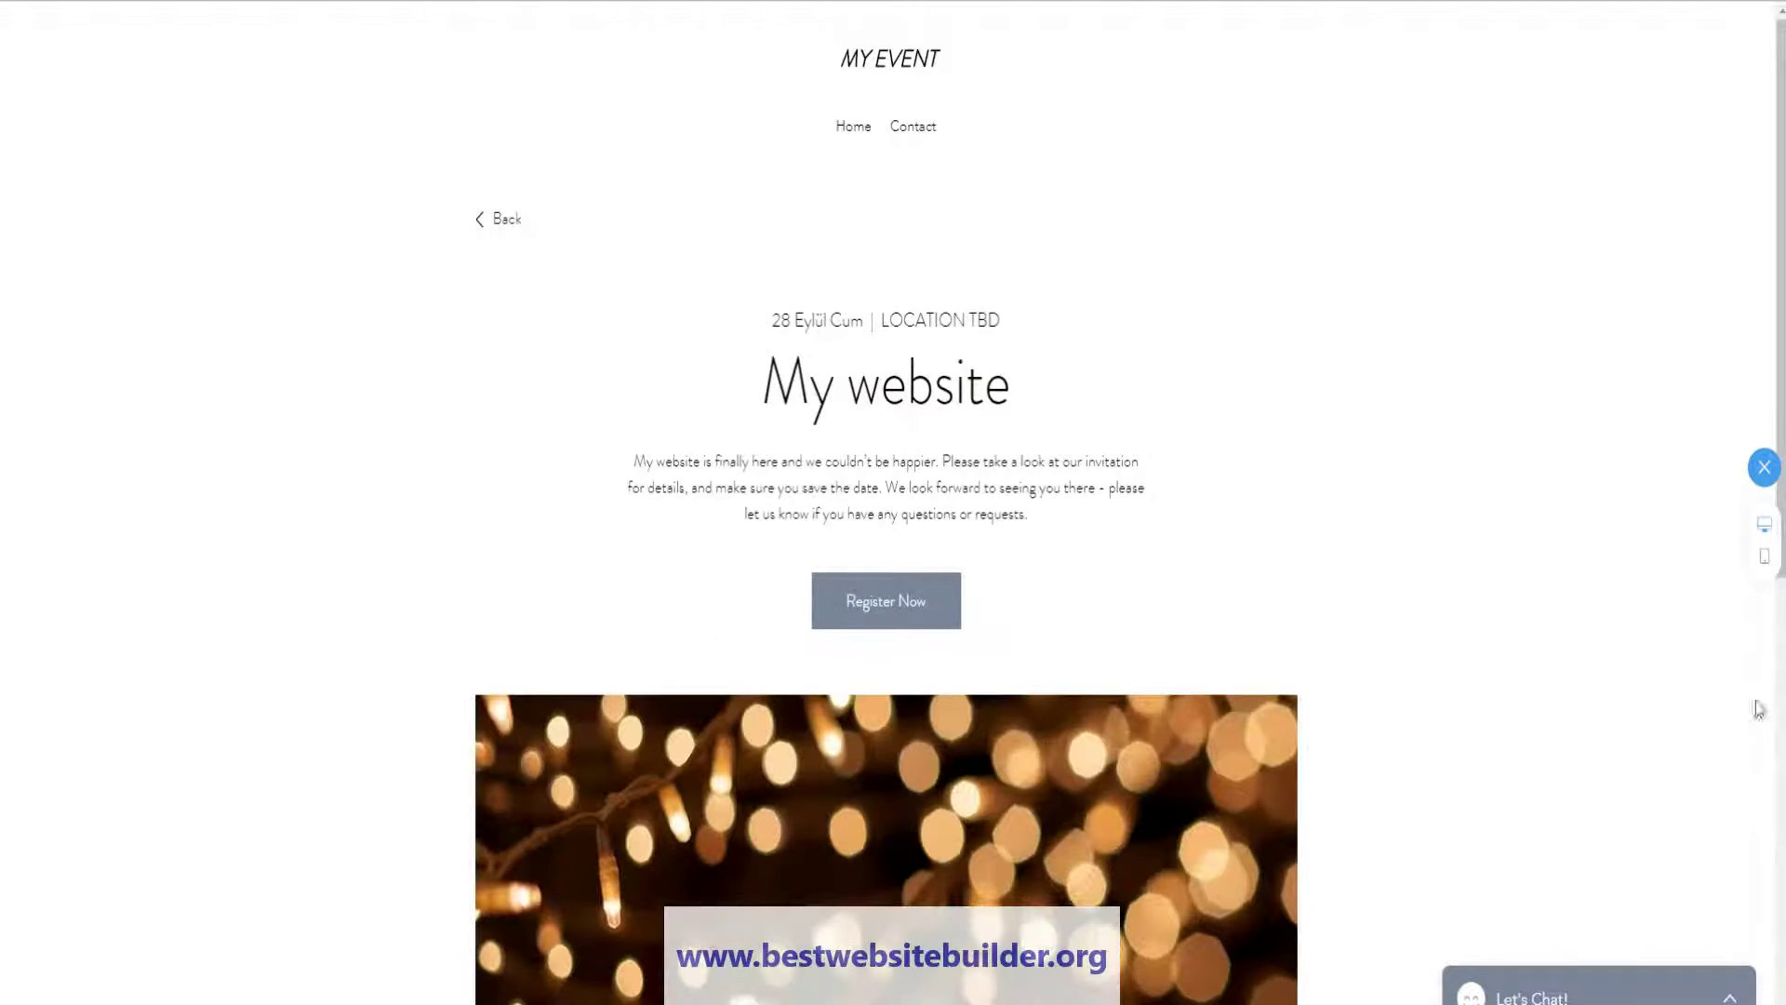
Switch the preview to the mobile version, check the event page and go to the Home page through the site's navigation
left_click(1761, 558)
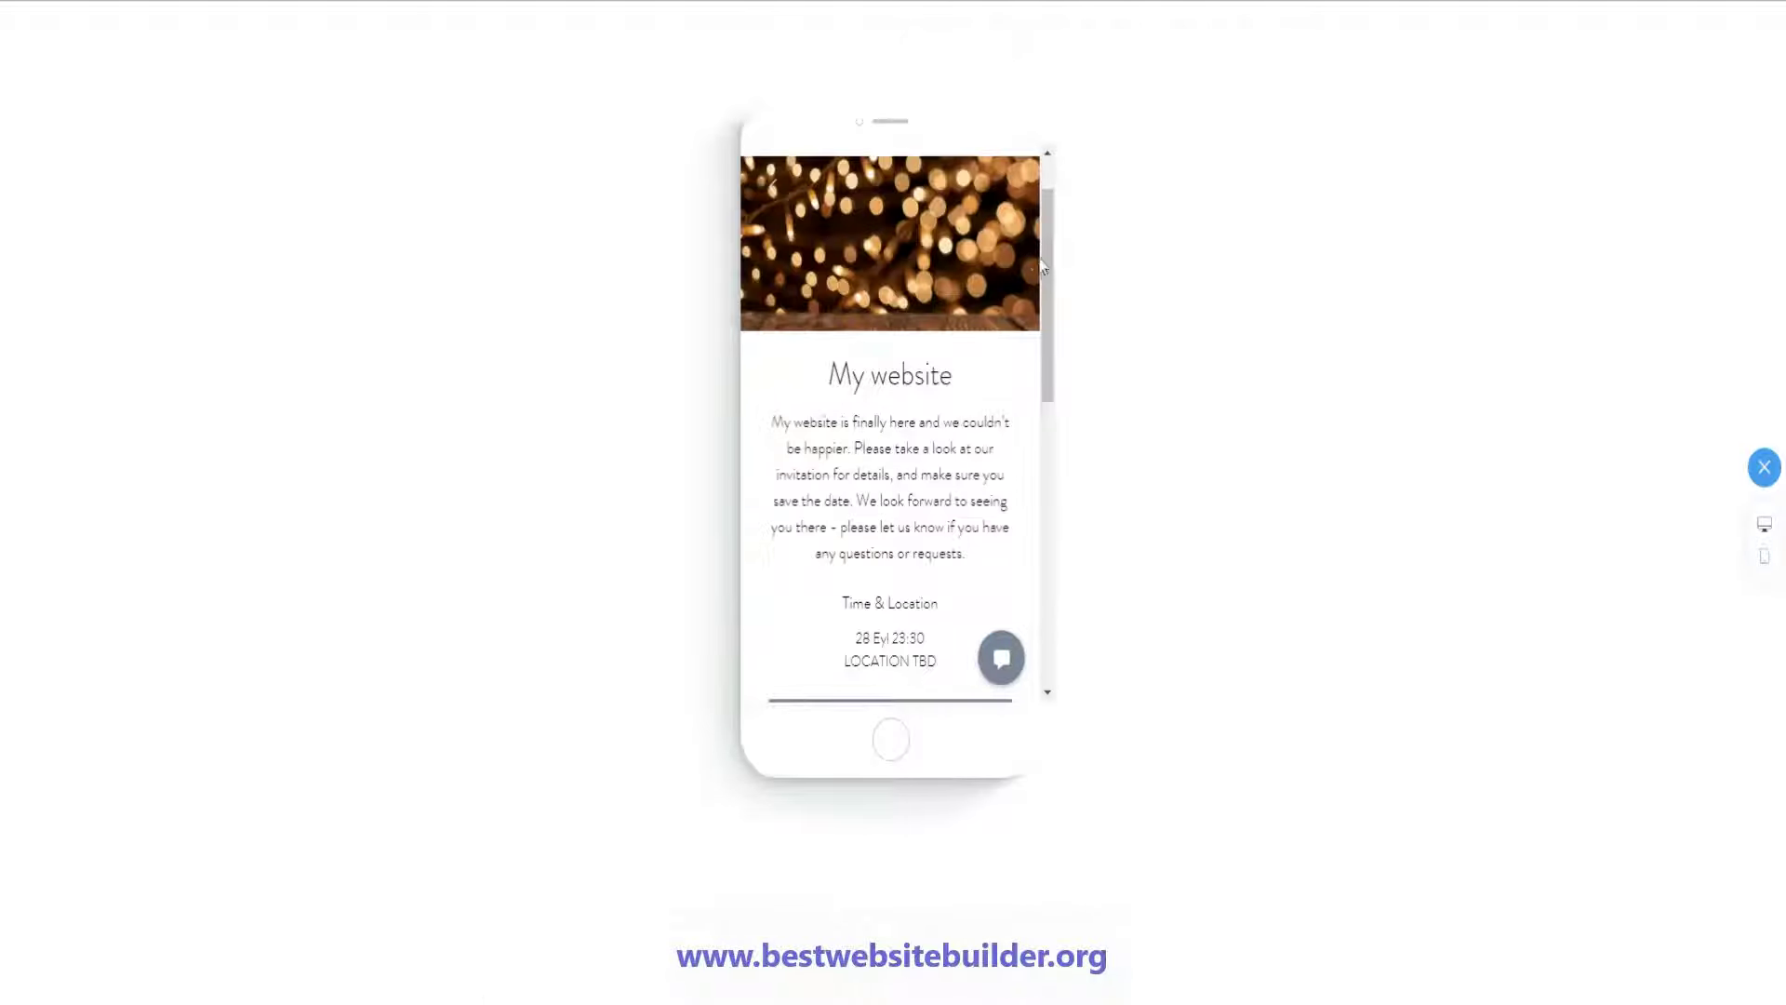
scroll(1041, 242, "up", 2)
left_click_drag(1038, 203, 1059, 260)
left_click(1005, 196)
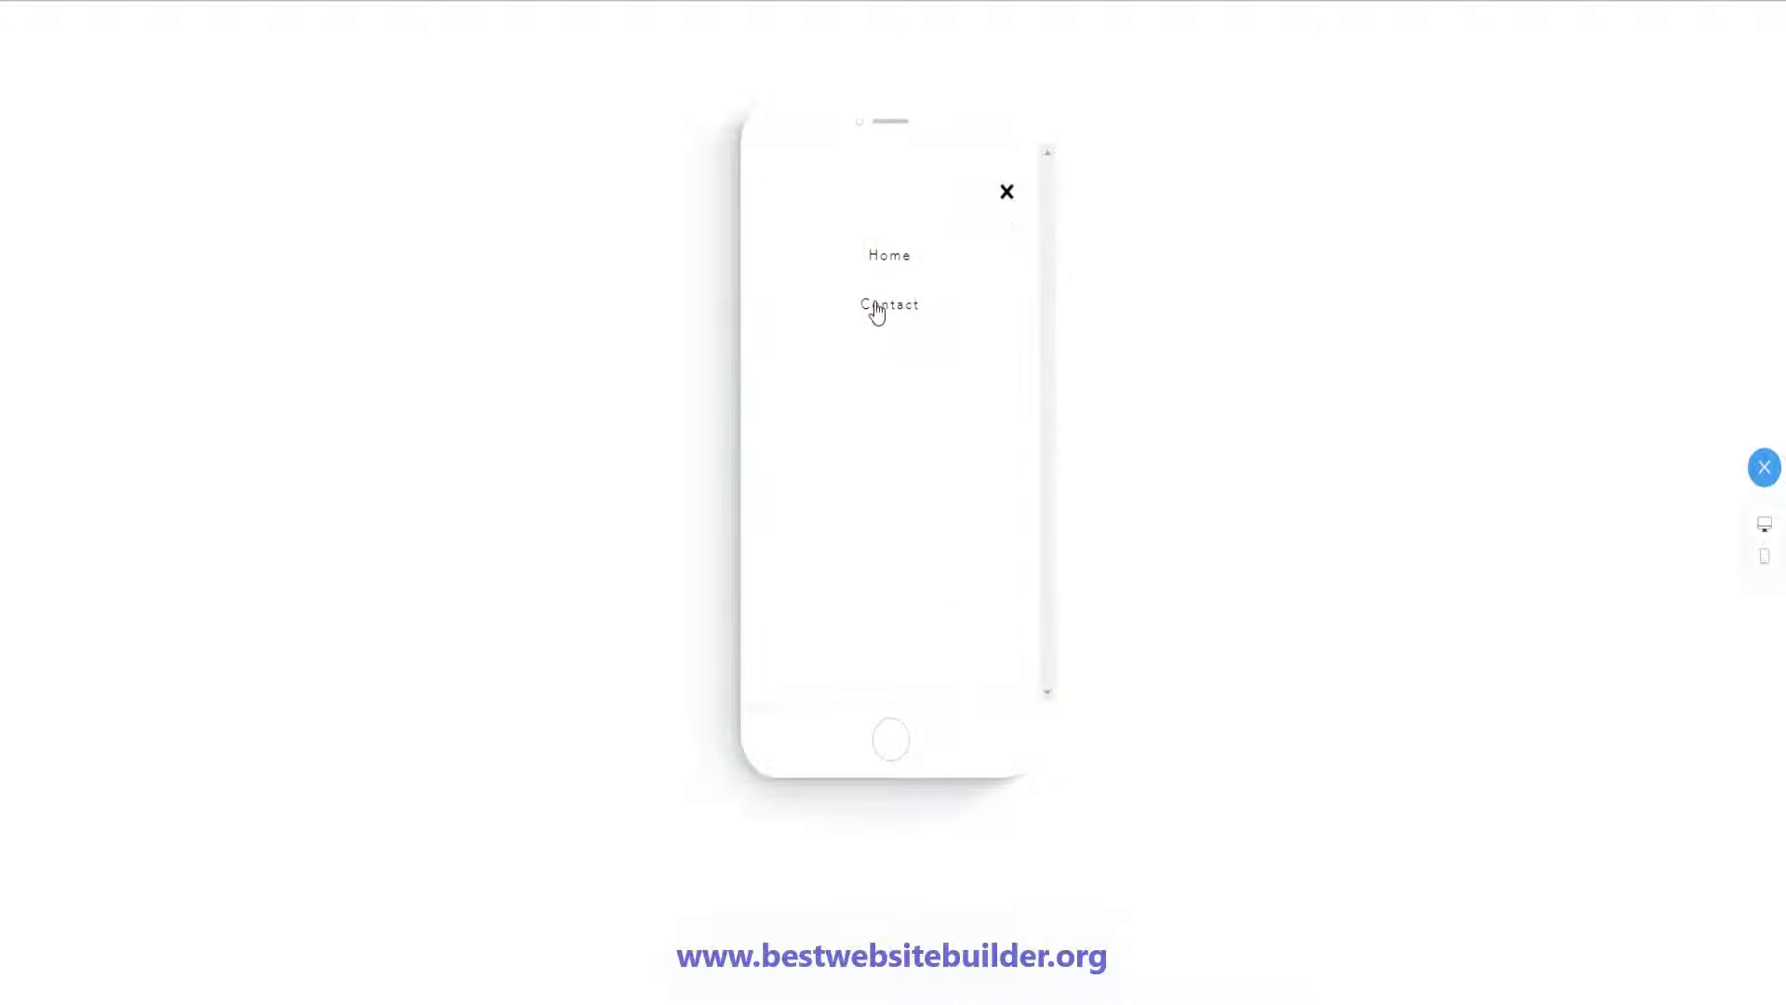
left_click(884, 265)
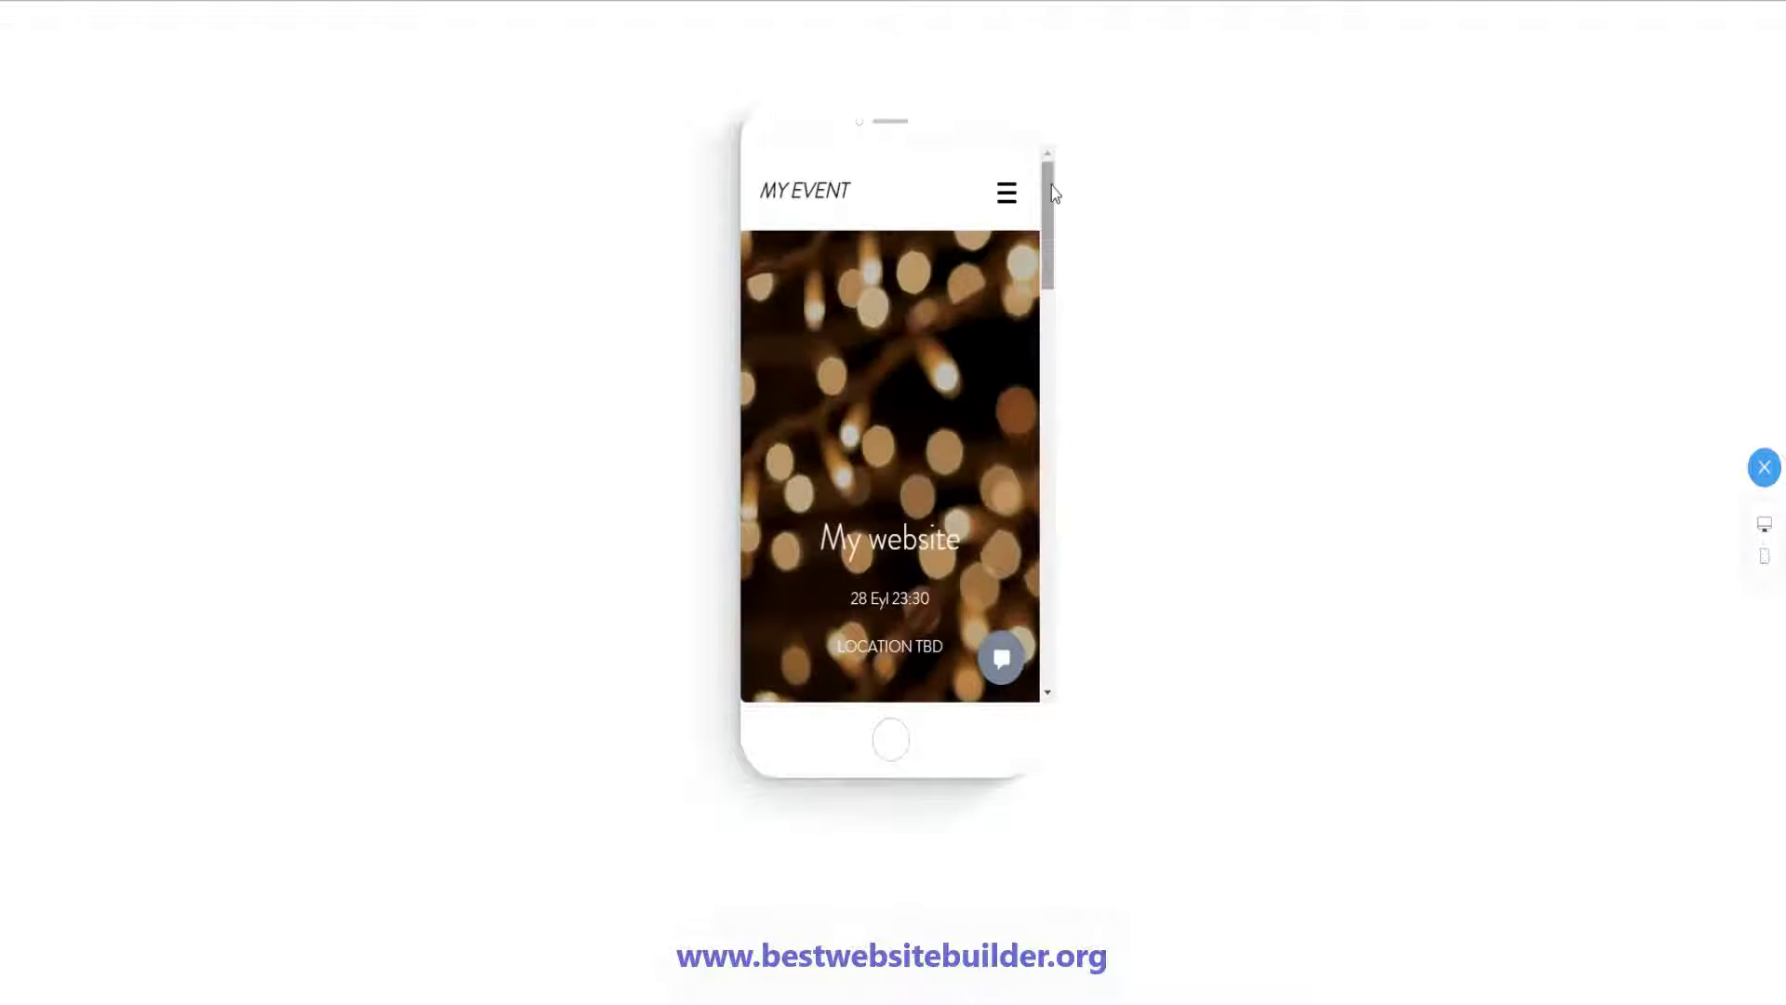
mouse_move(1054, 179)
left_mouse_down()
mouse_move(1047, 609)
mouse_move(1036, 175)
left_mouse_up()
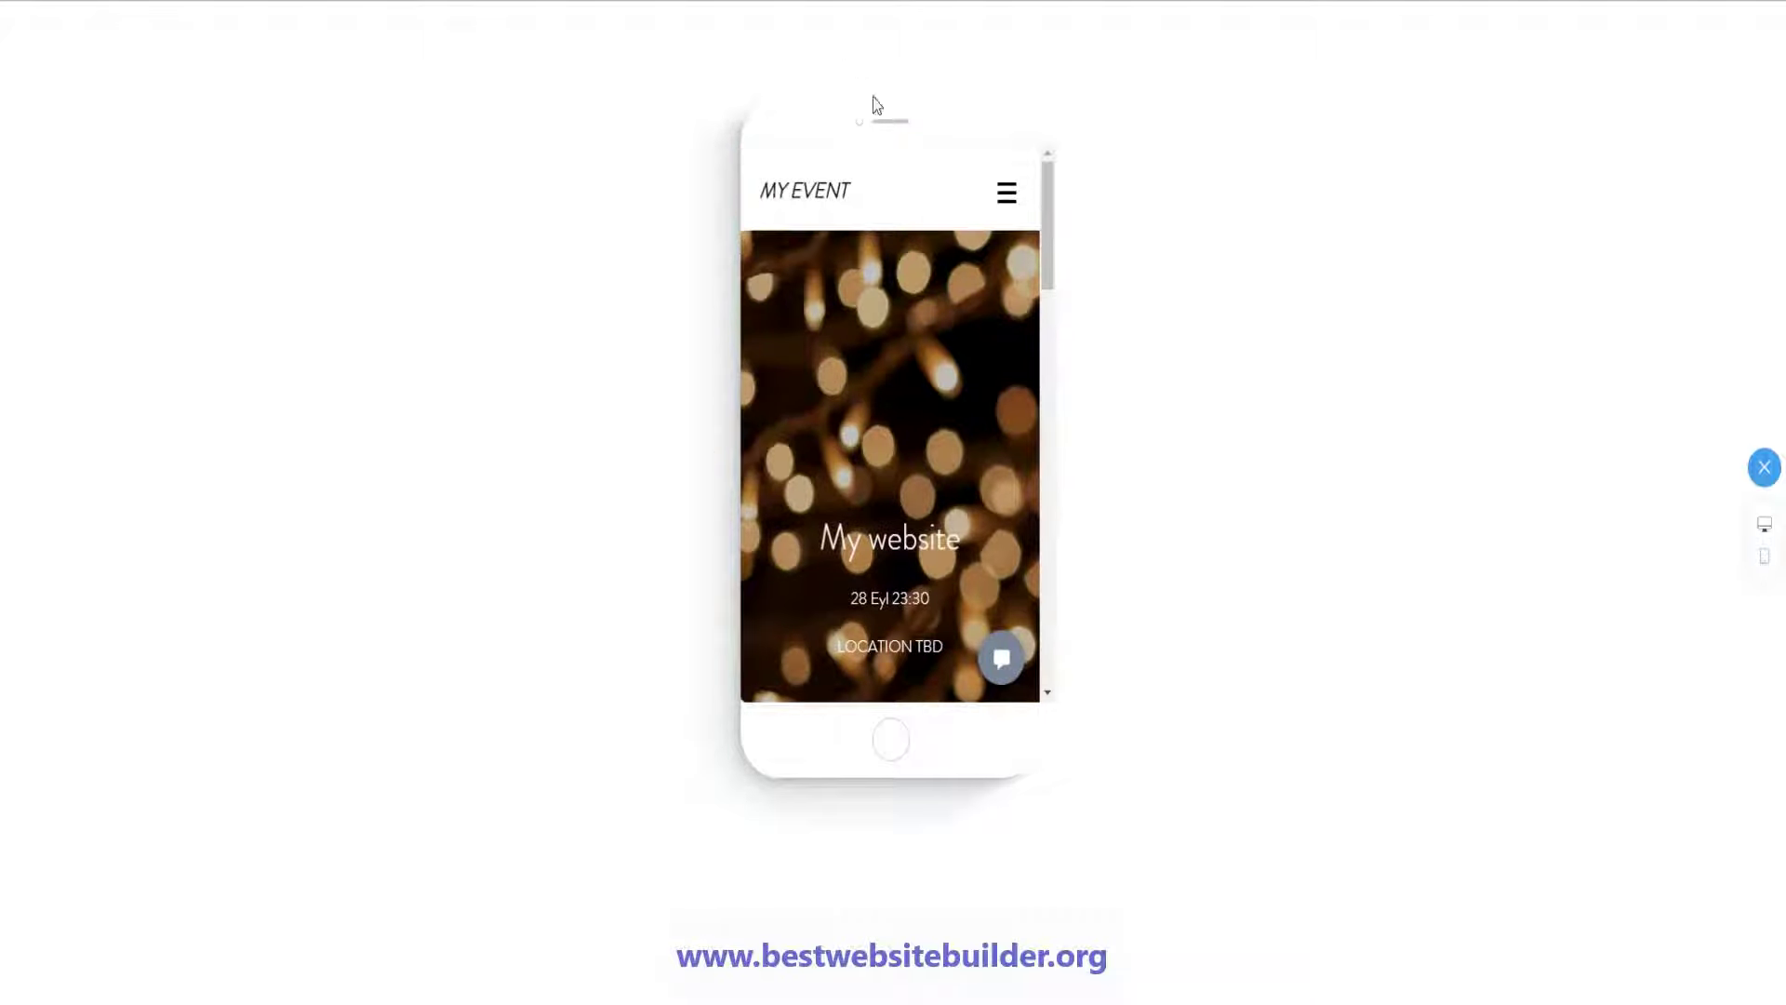